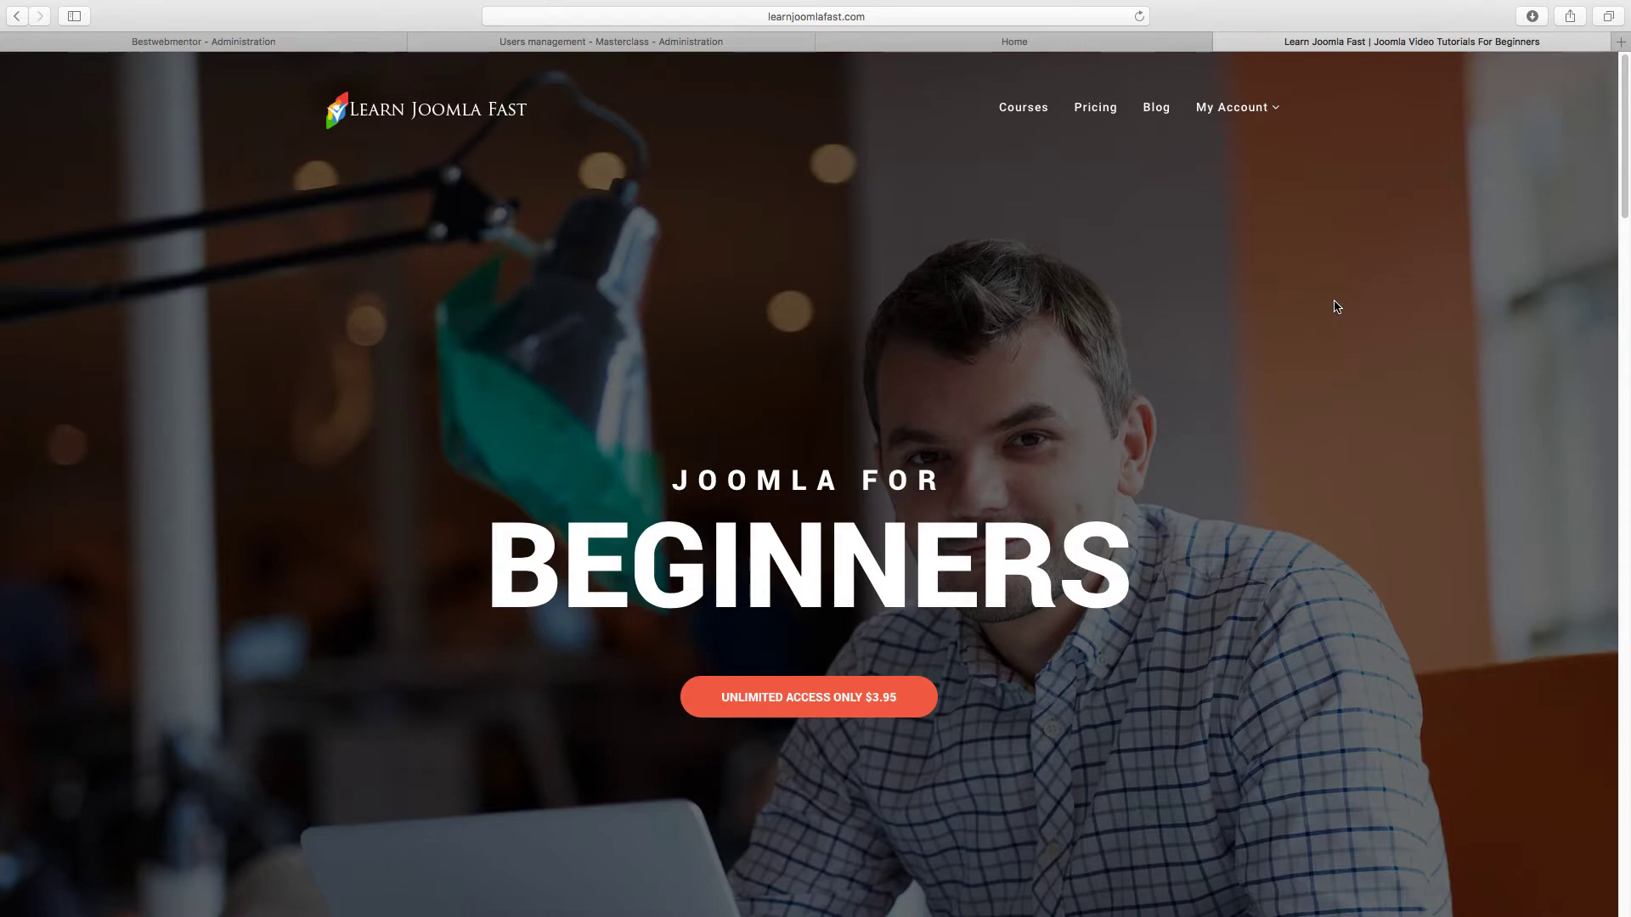
- Add the existing site user to the LMS users management on the Masterclass administration site with the Teacher role and save
click(1012, 42)
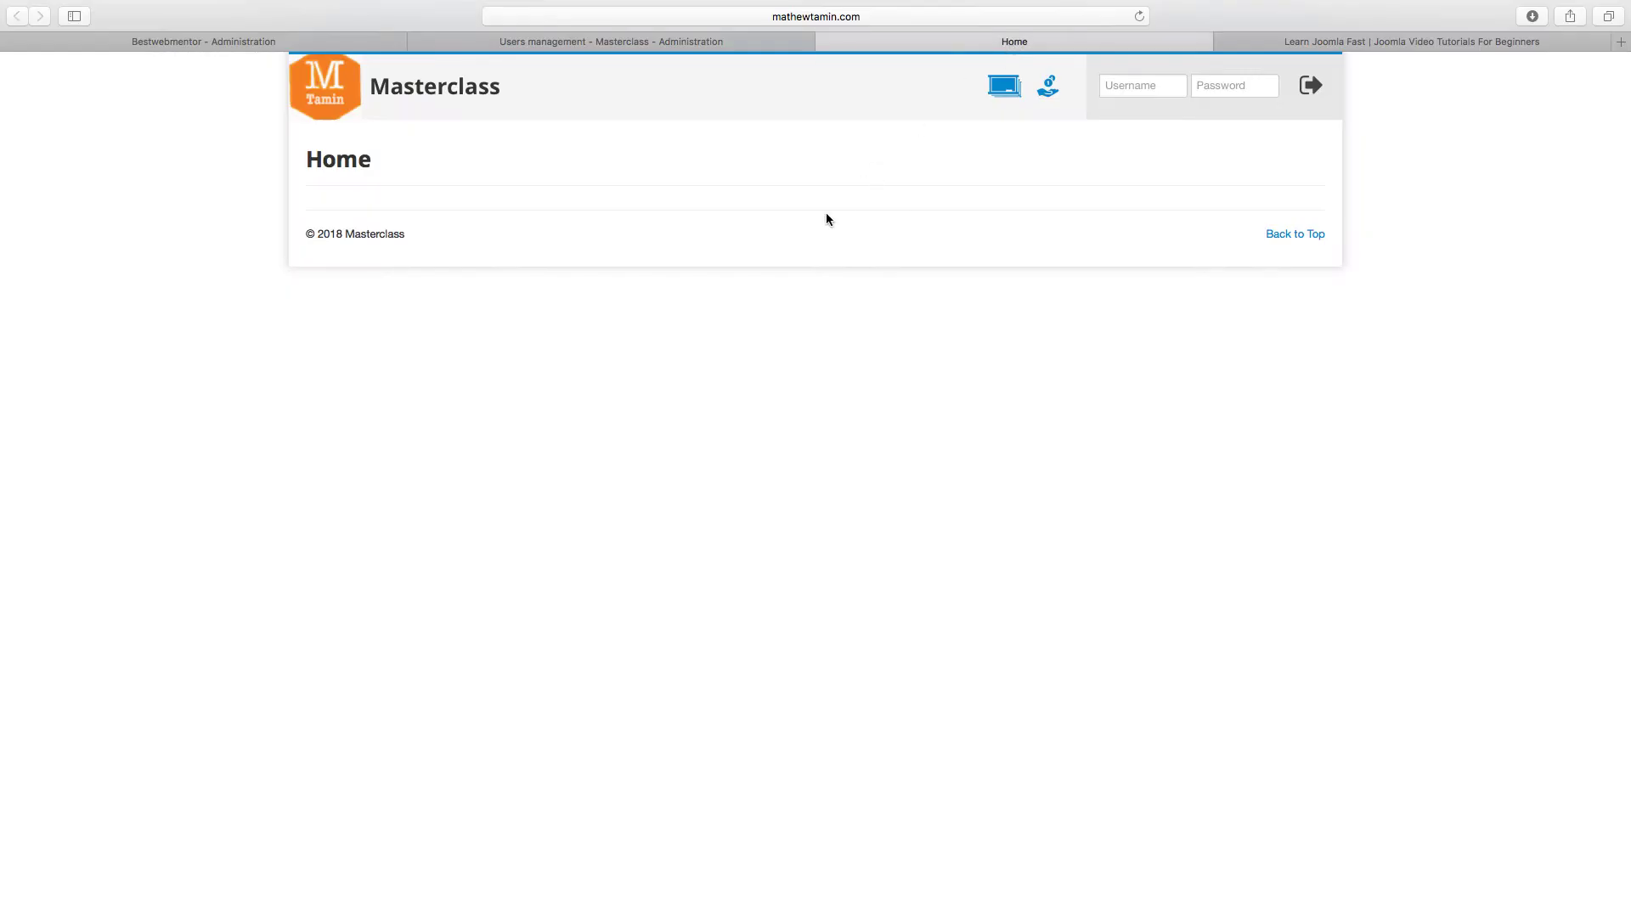
click(629, 43)
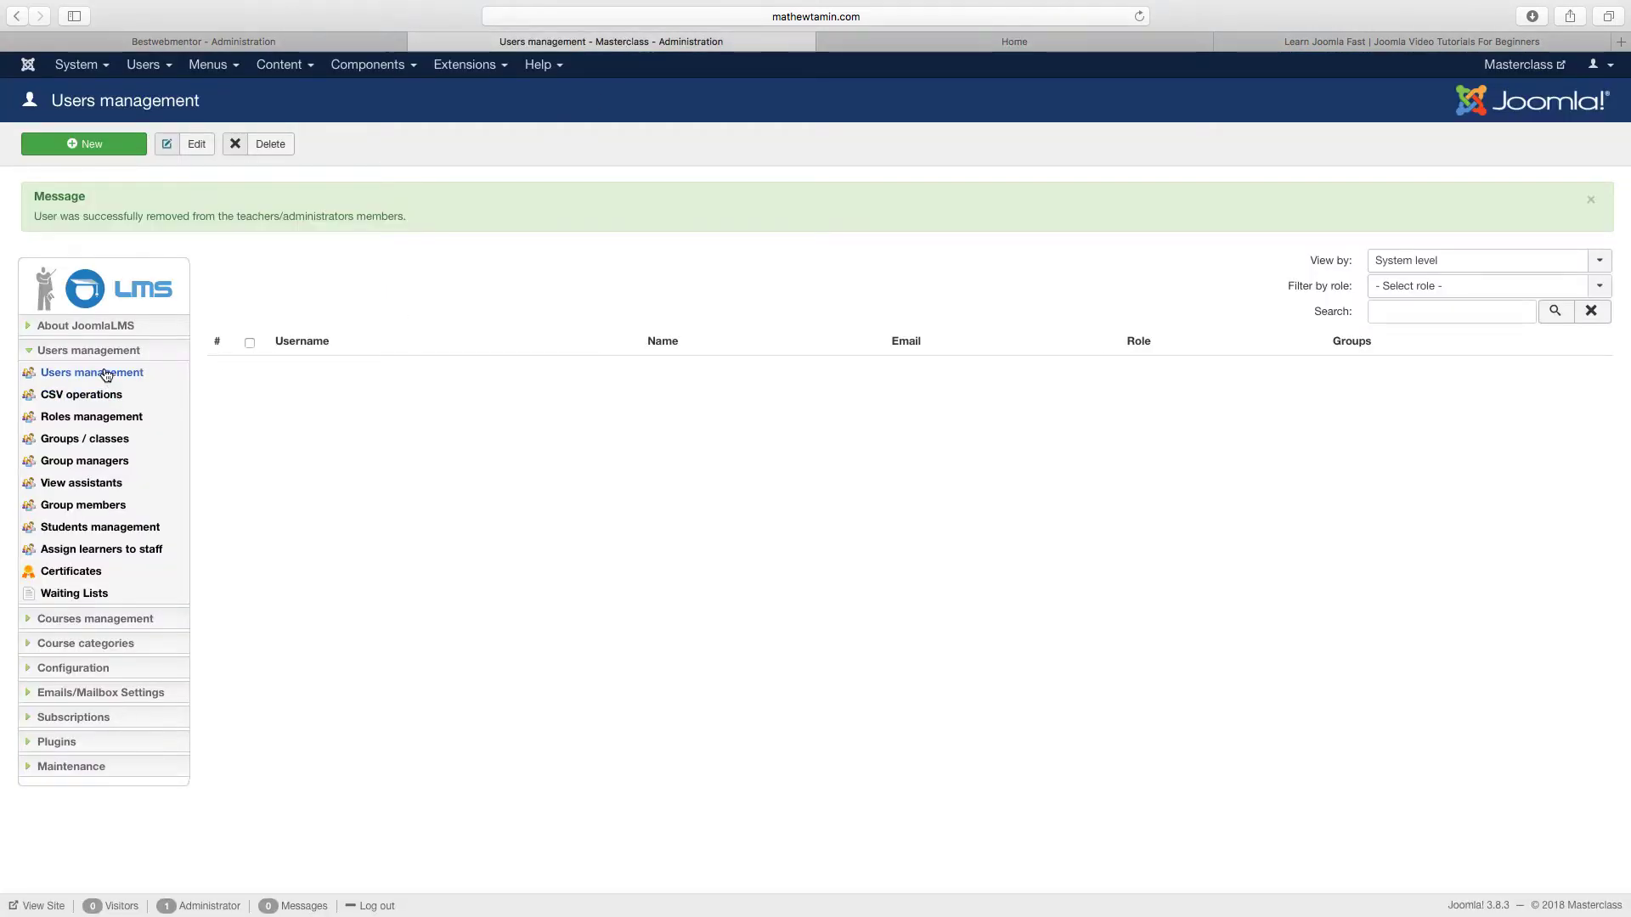
click(108, 151)
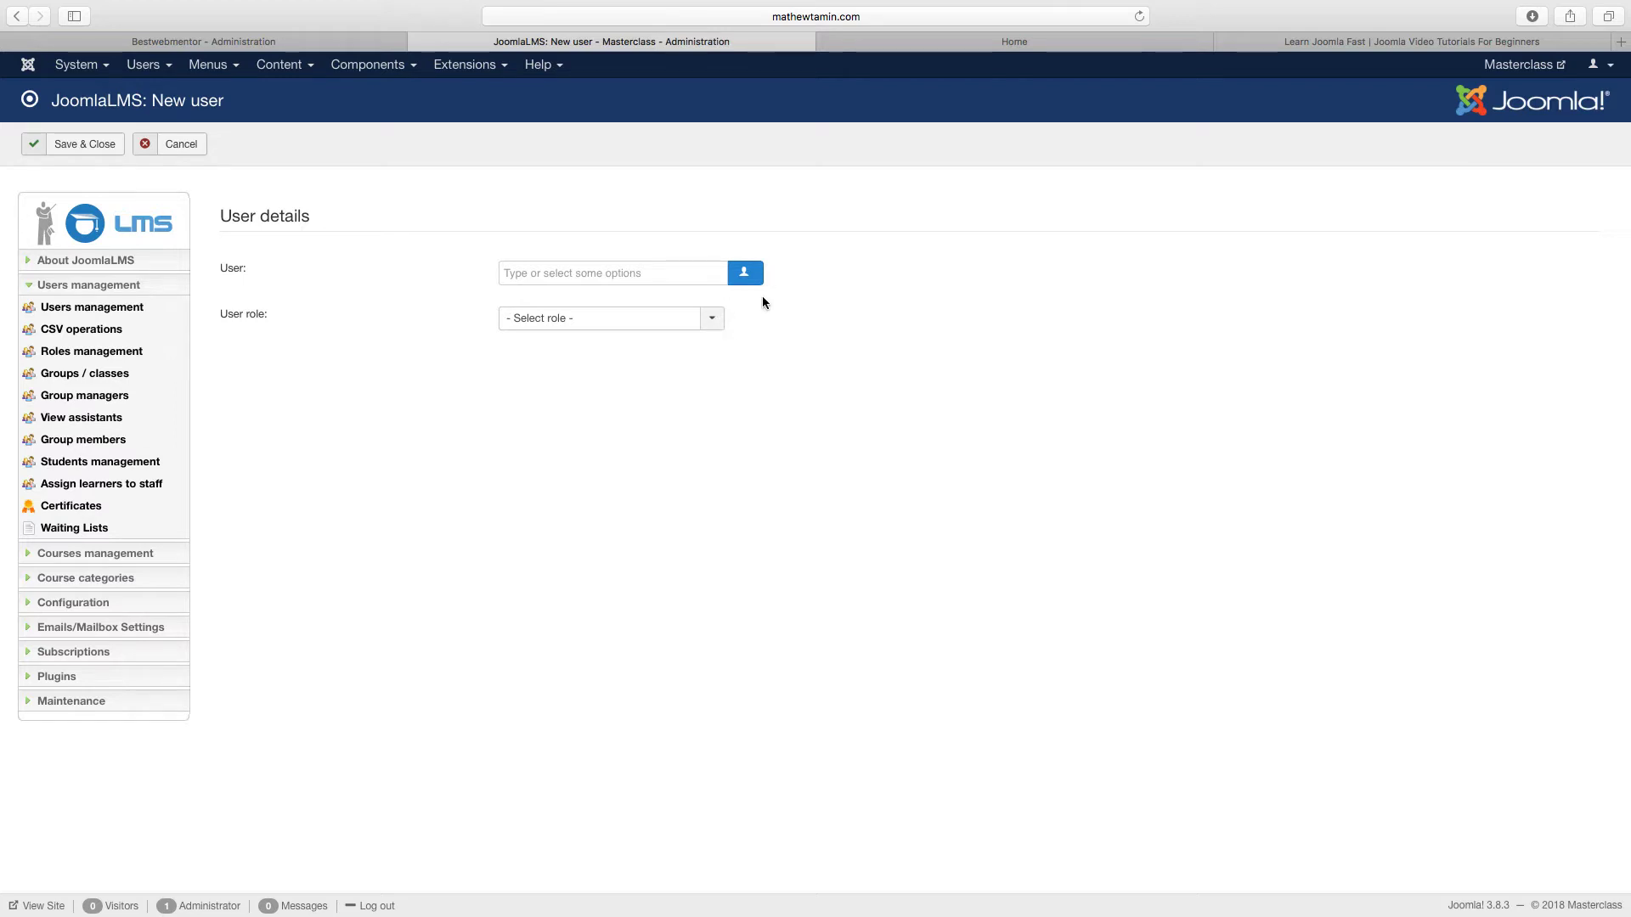
click(743, 273)
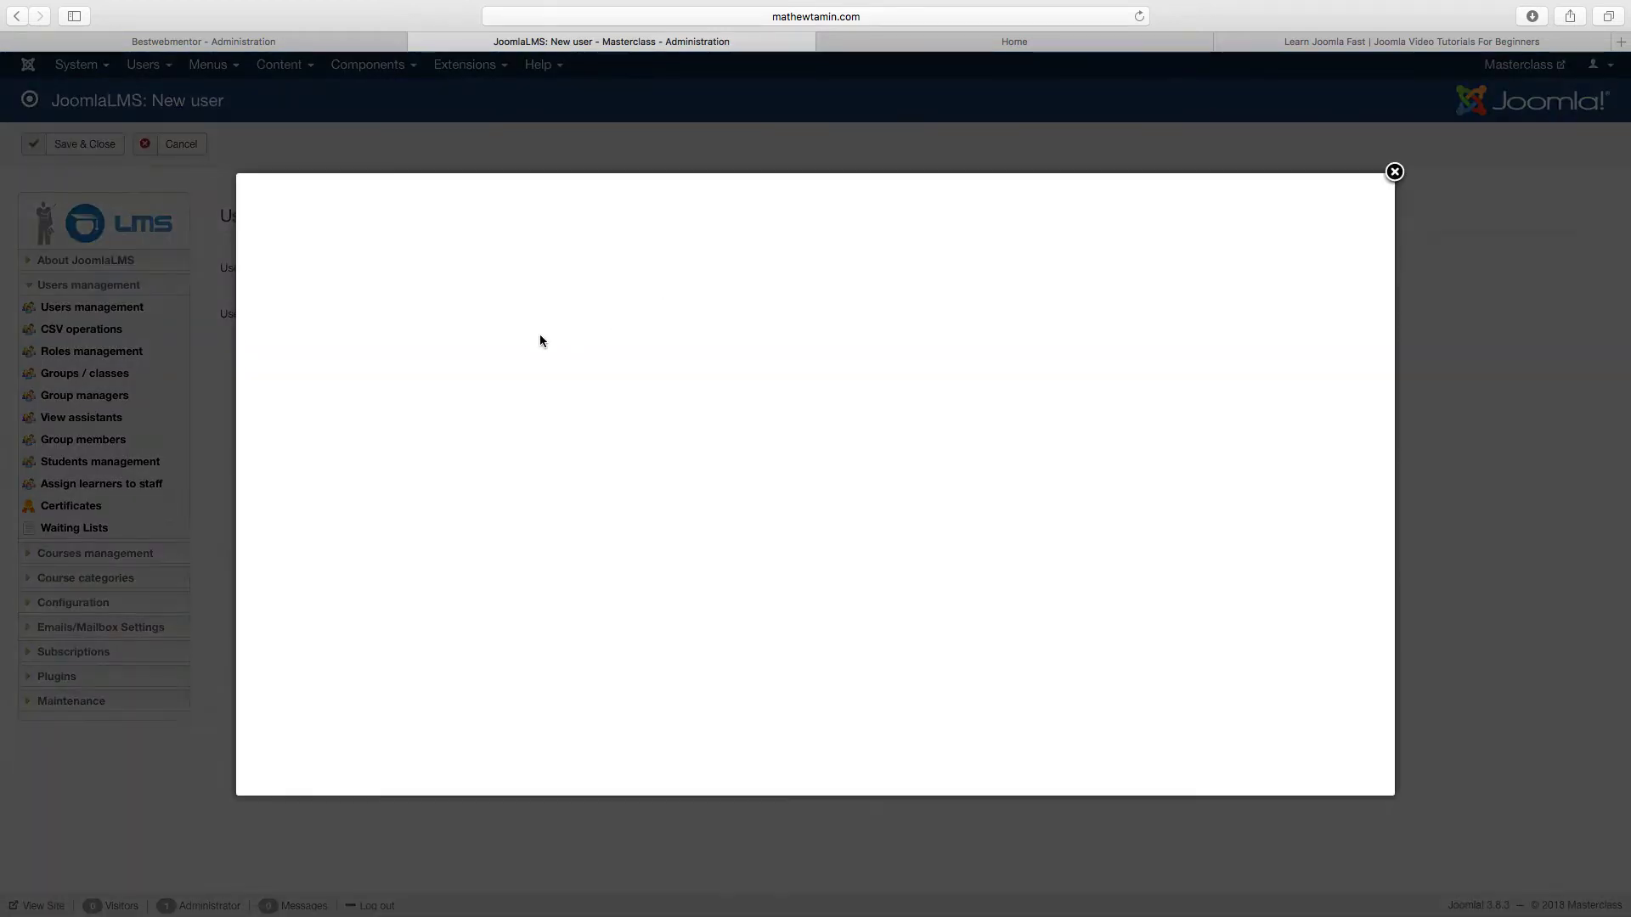
click(284, 274)
click(320, 200)
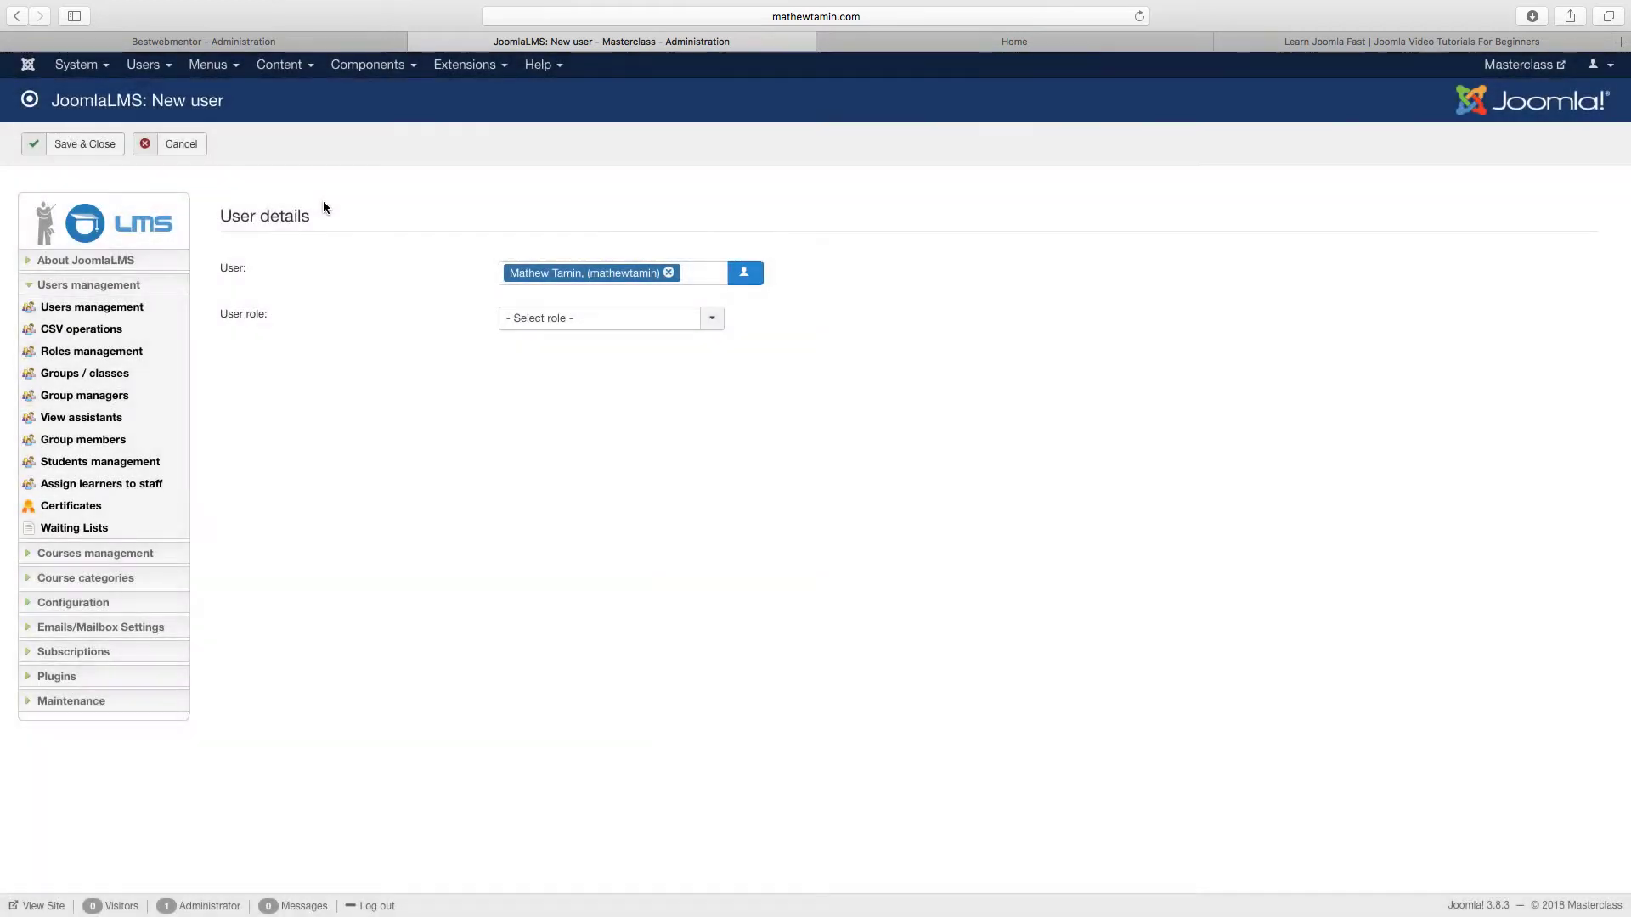
click(606, 319)
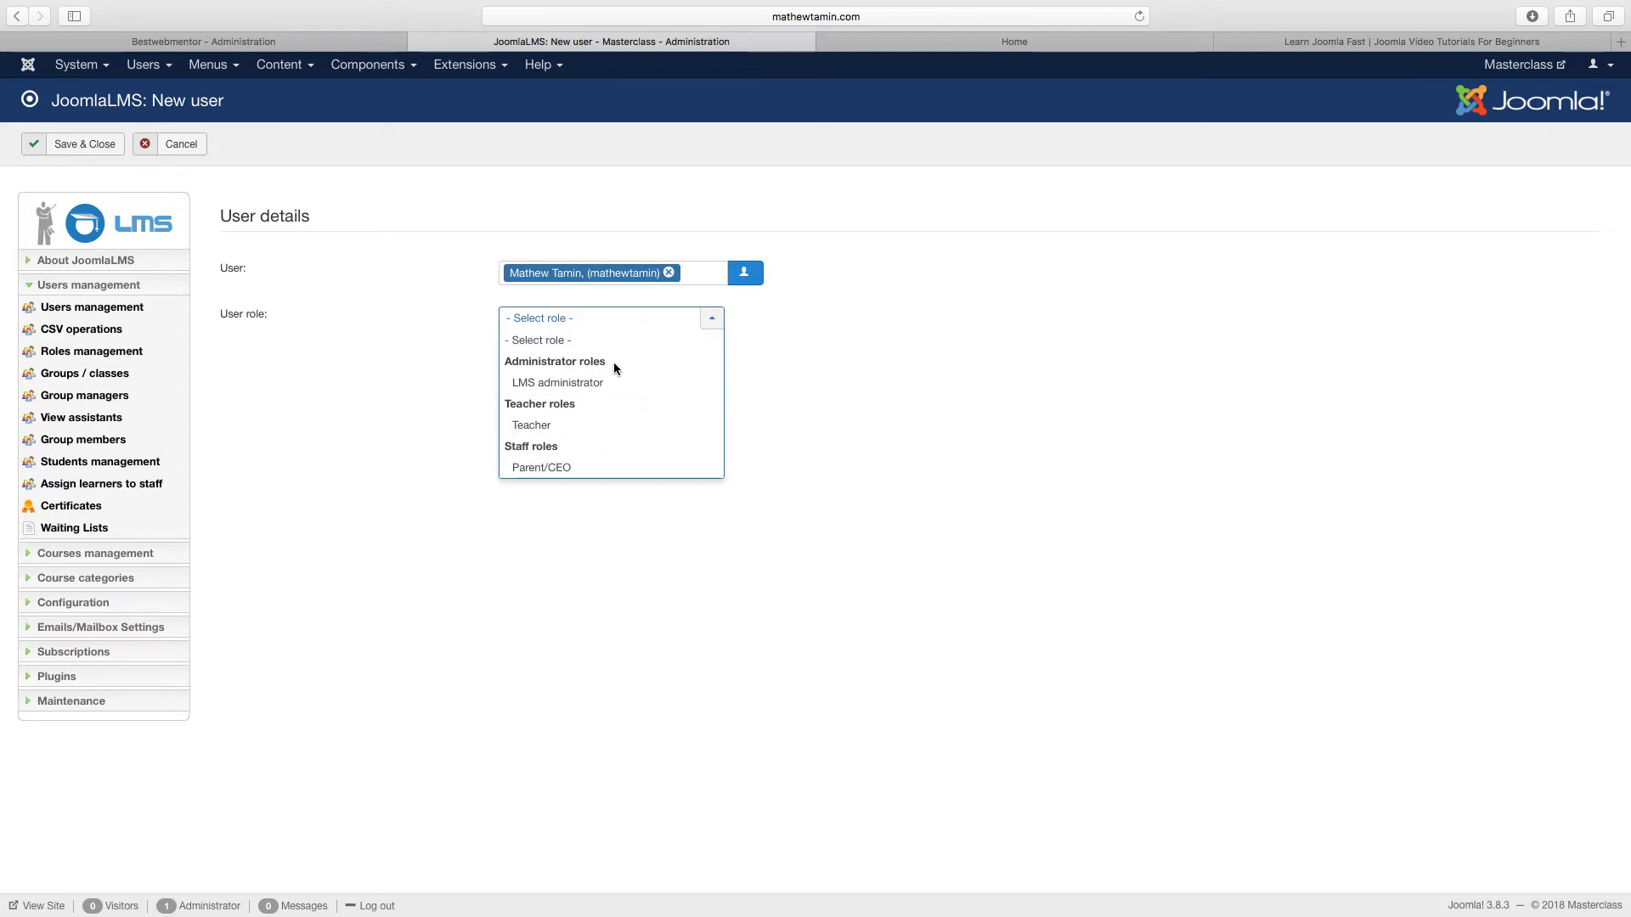
click(579, 430)
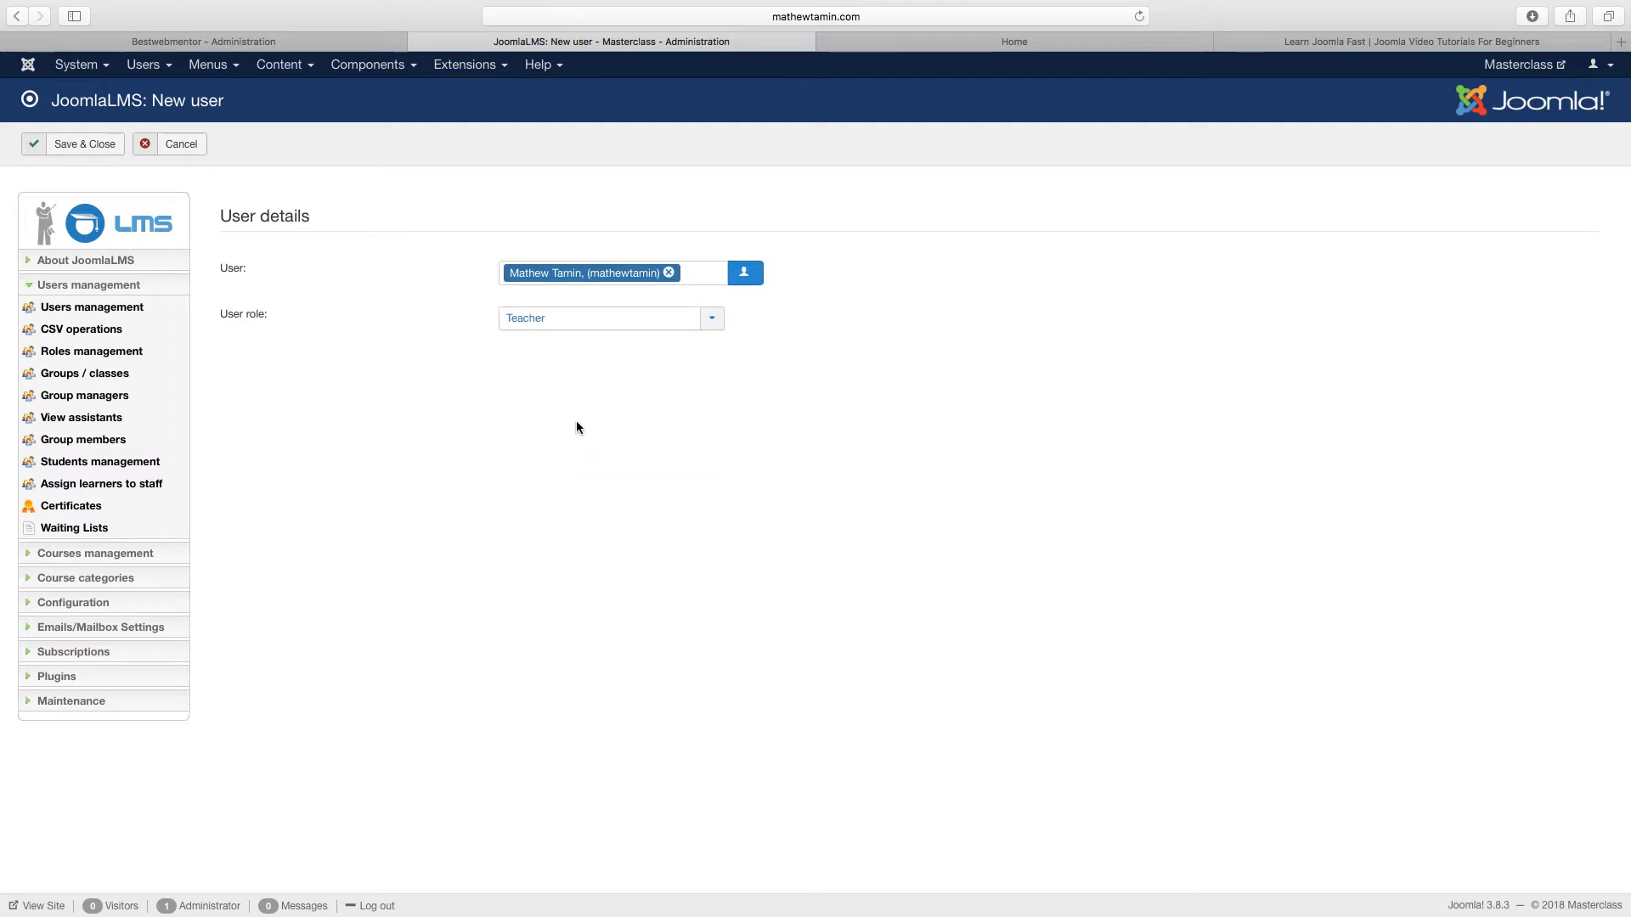
click(85, 145)
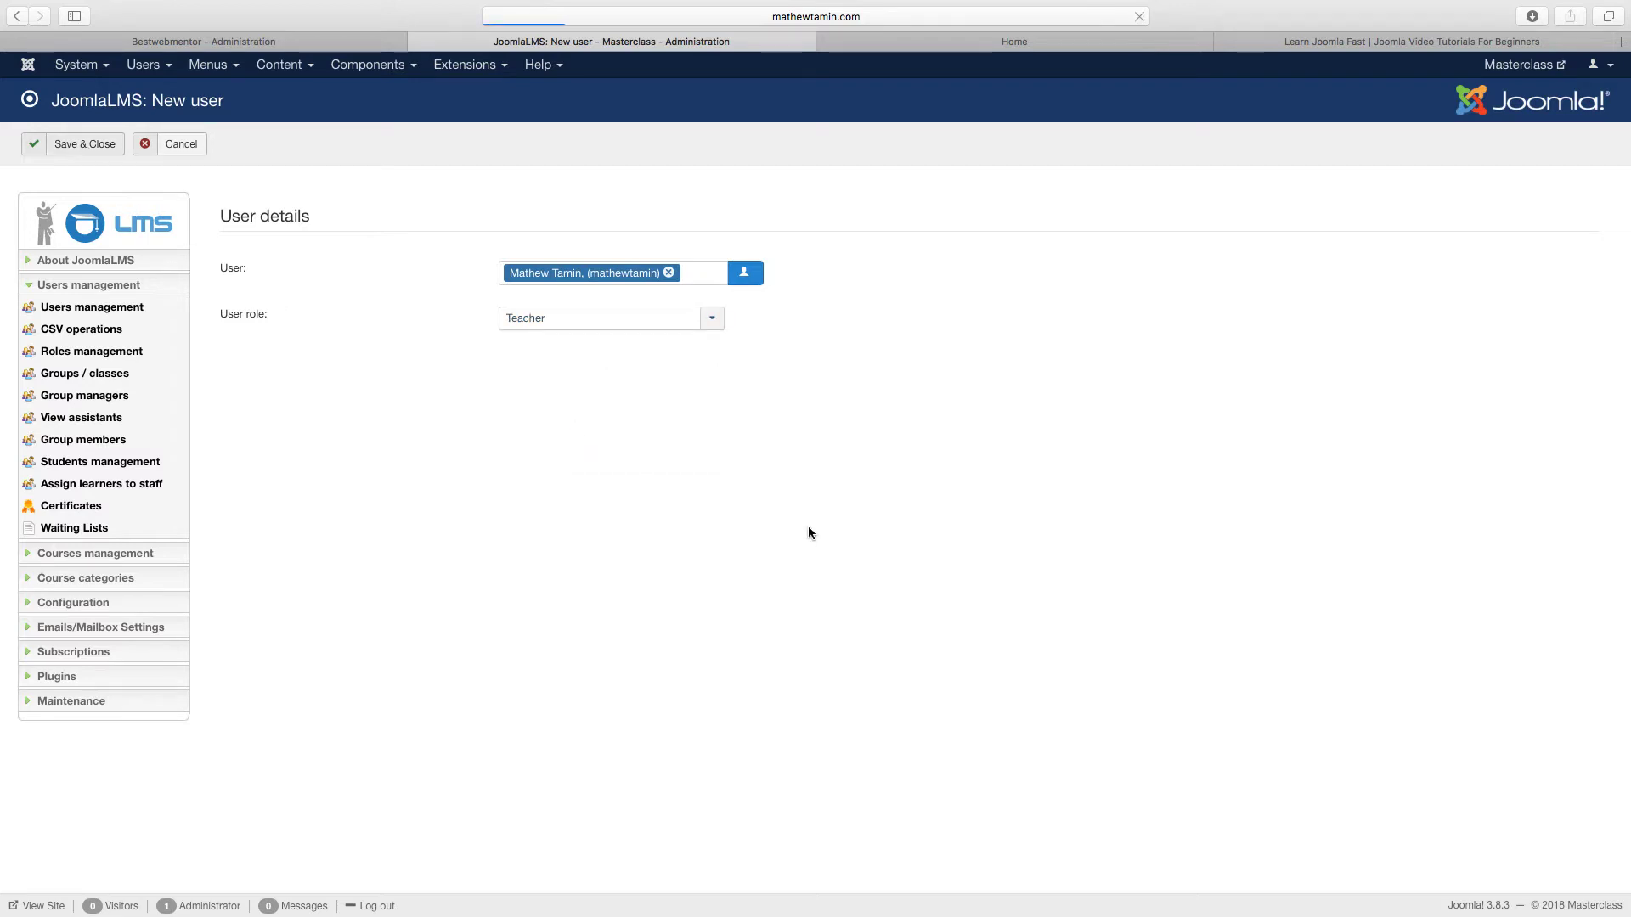
- Create a new course on the Masterclass front-end site in the Joomla courses category and name it "Joomla For Beginners"
click(989, 43)
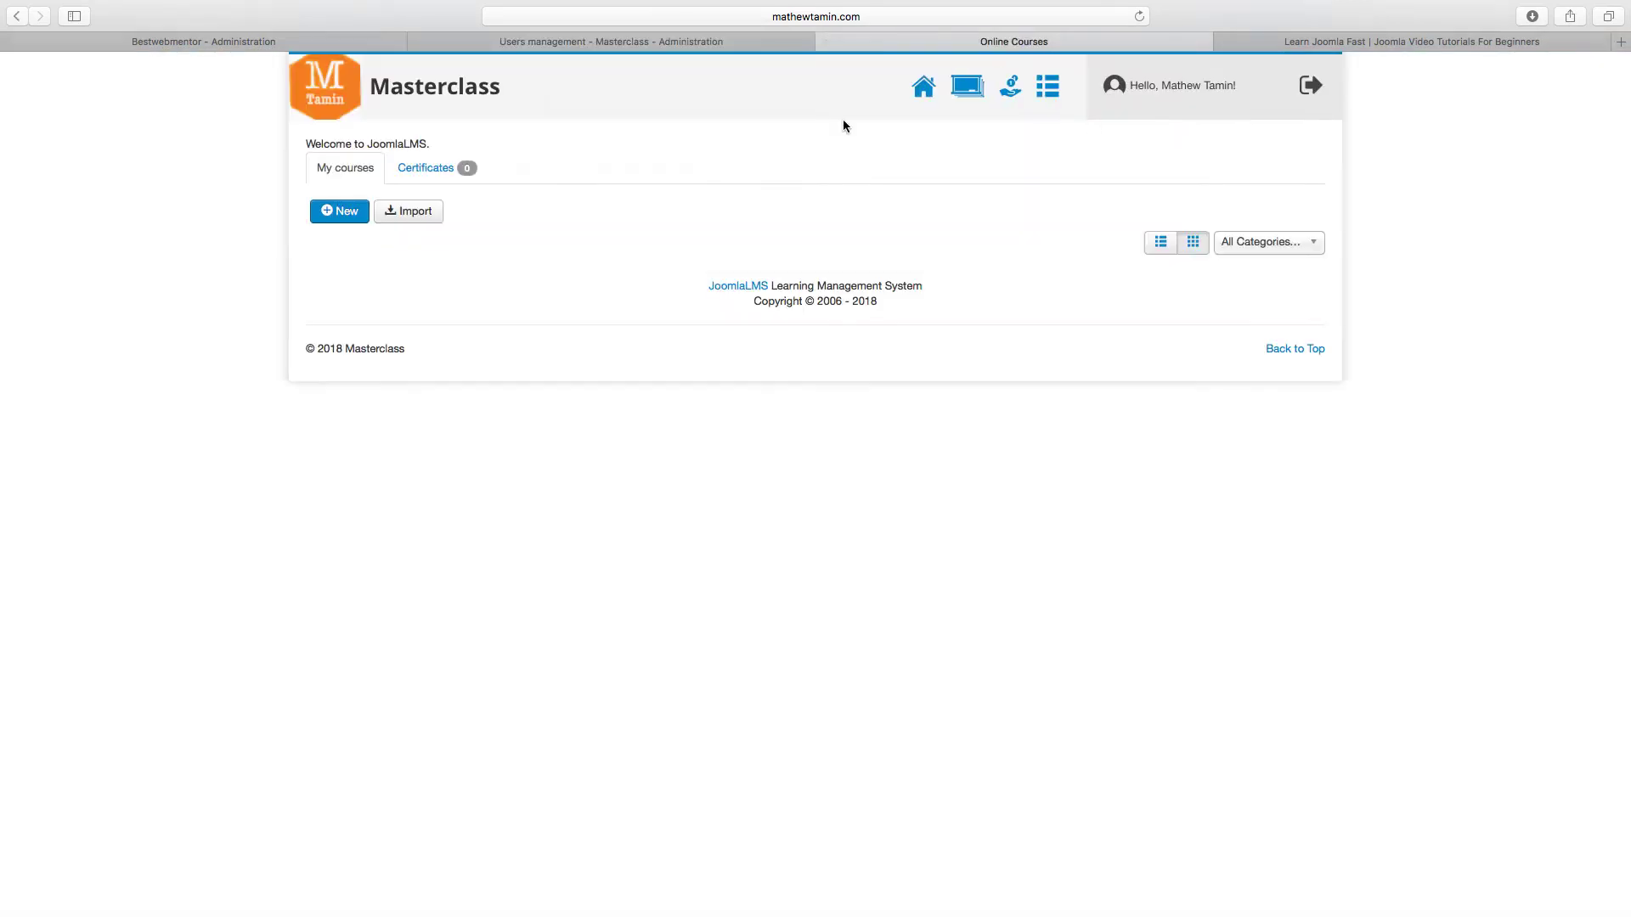
click(977, 95)
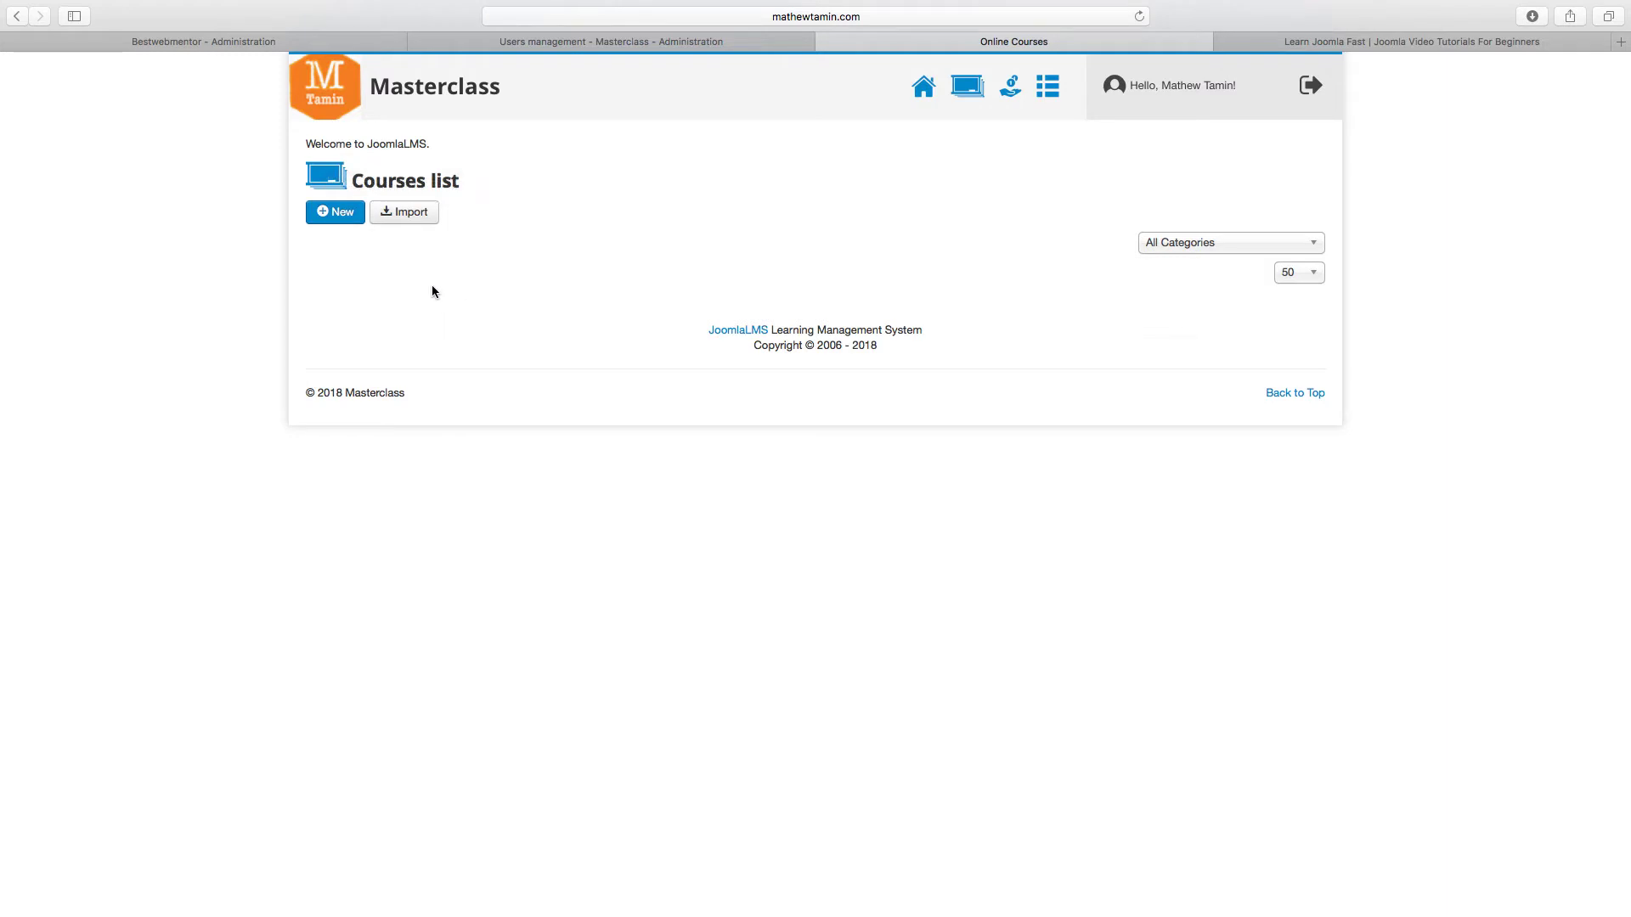
click(335, 212)
click(602, 346)
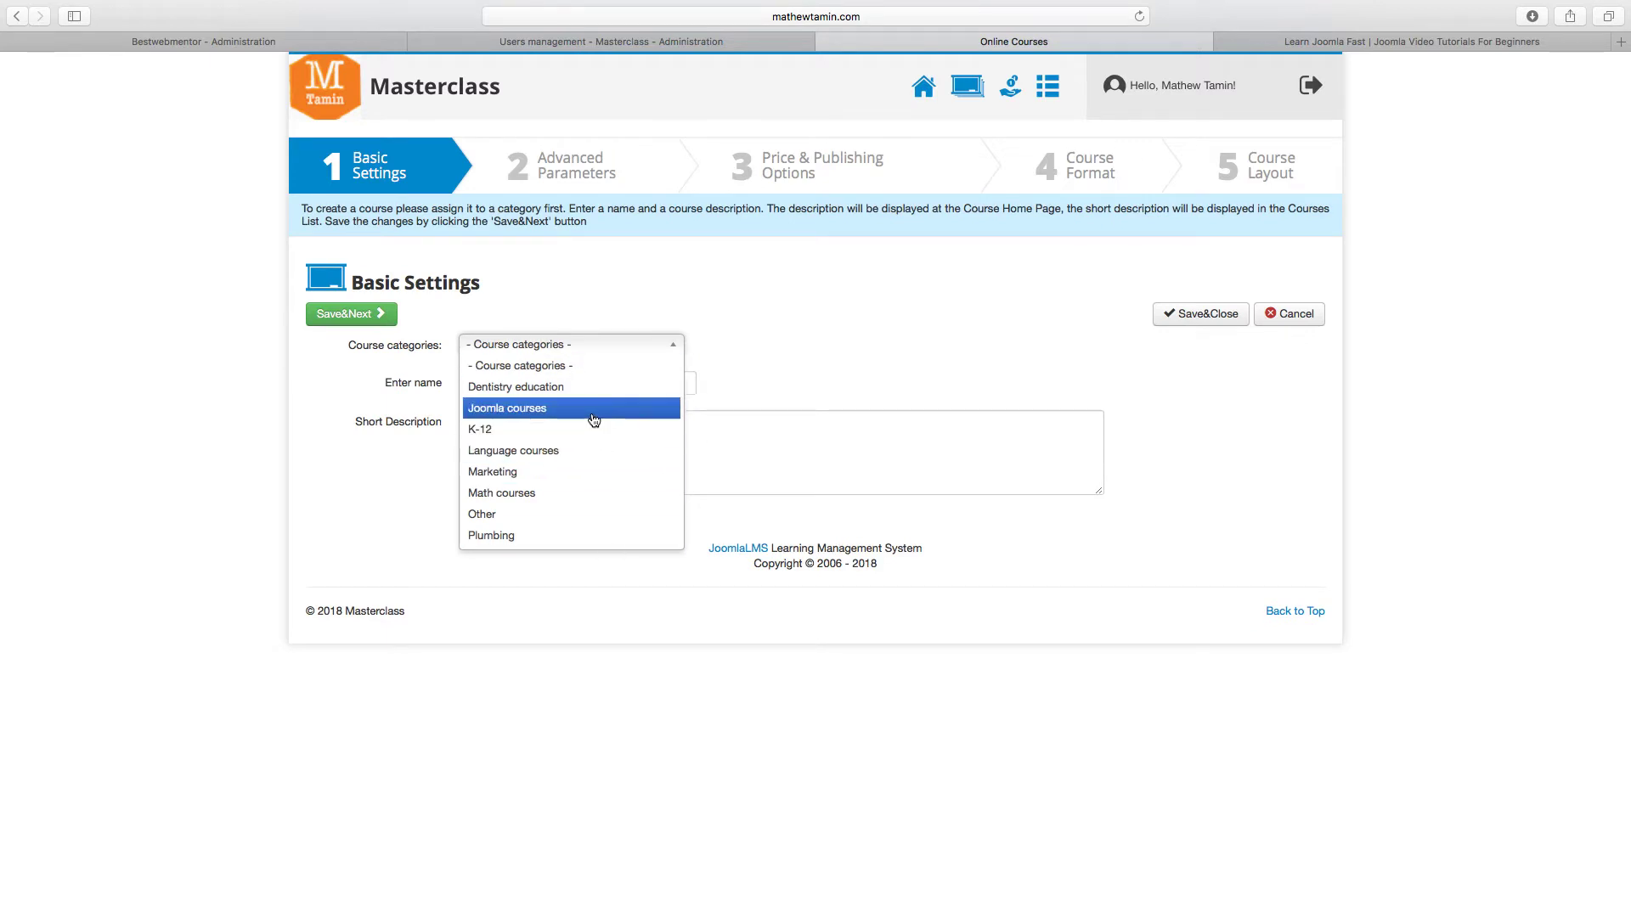
click(500, 411)
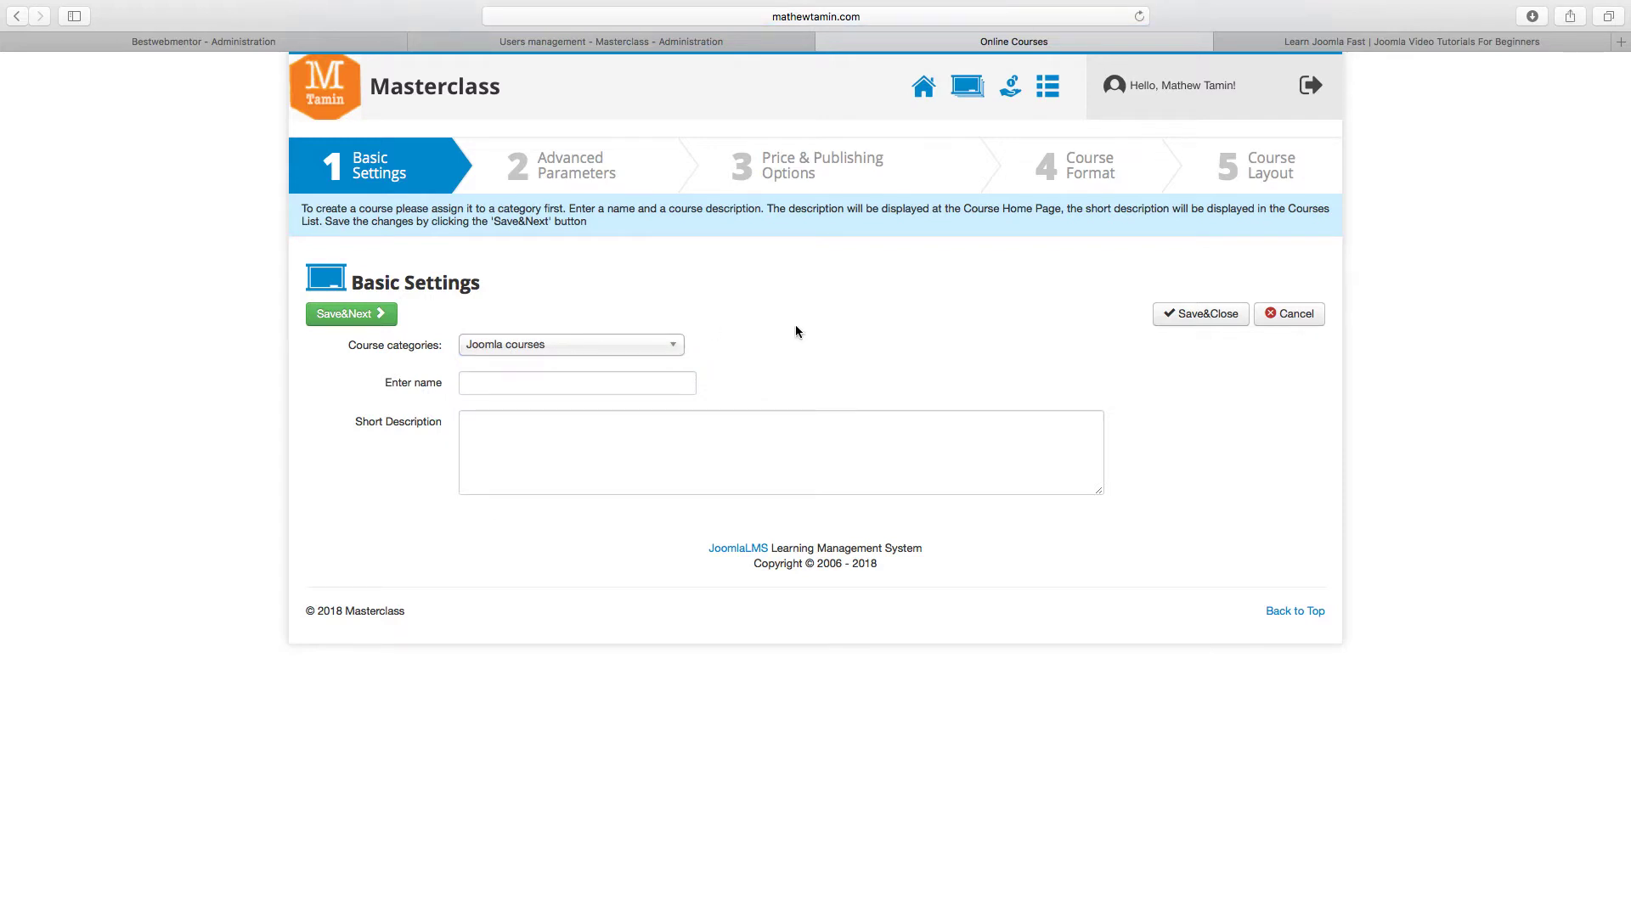
click(658, 381)
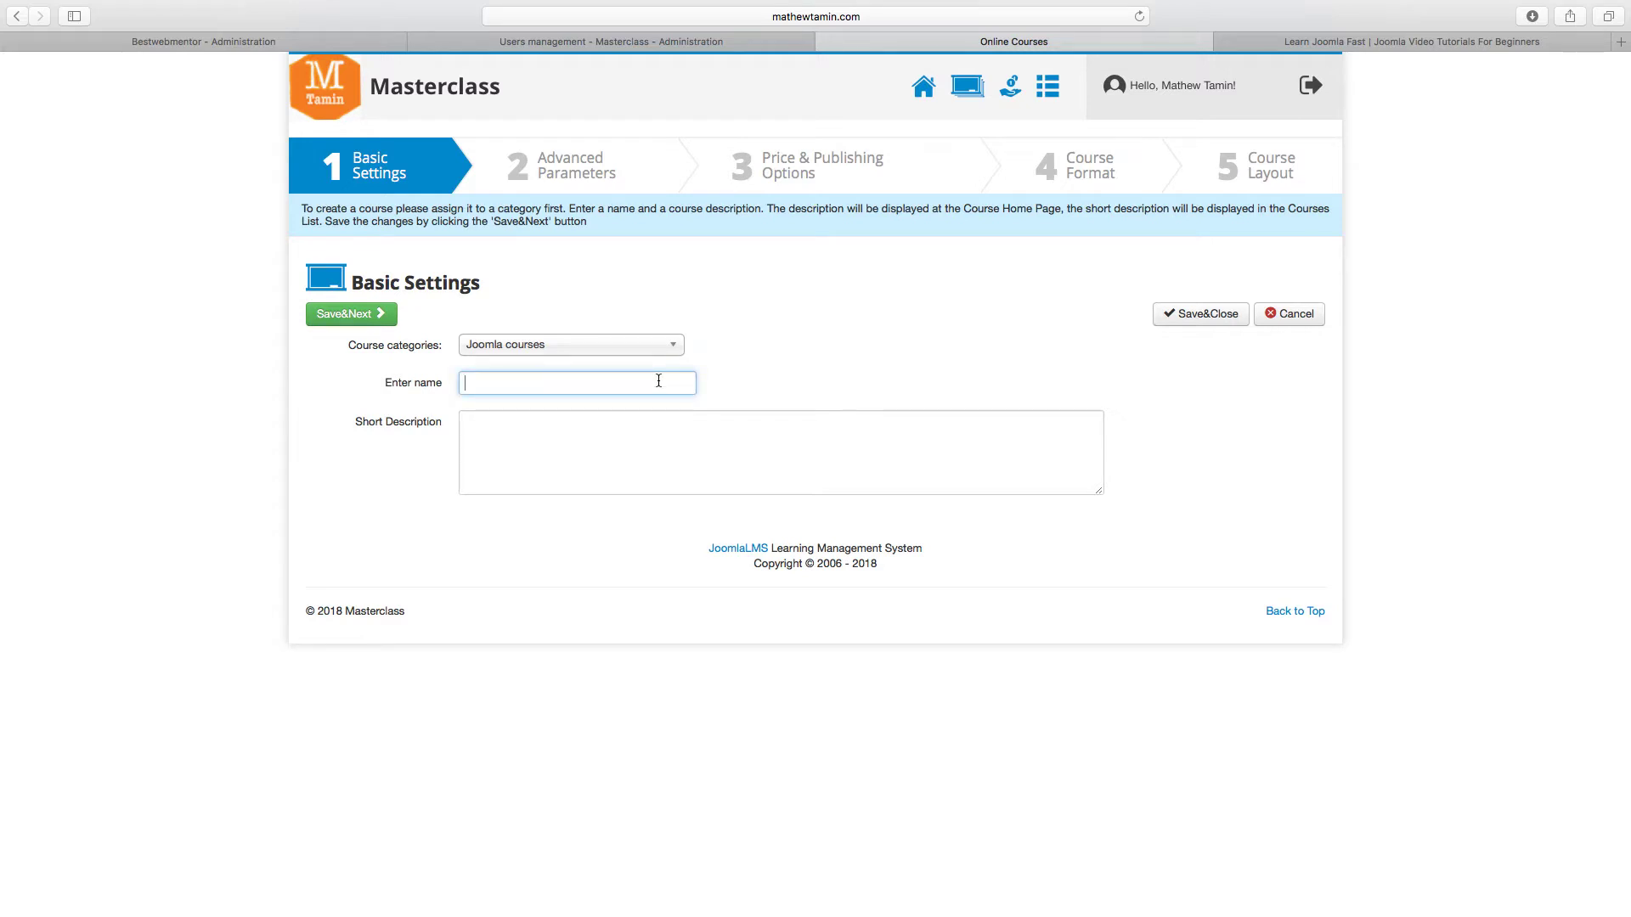
text(Joomla For Beginners)
- Fill the short description with seven pasted copies of the course name and save the basic settings, continuing to Advanced Parameters
click(645, 419)
click(611, 375)
triple_click(612, 375)
key(super+c)
click(648, 473)
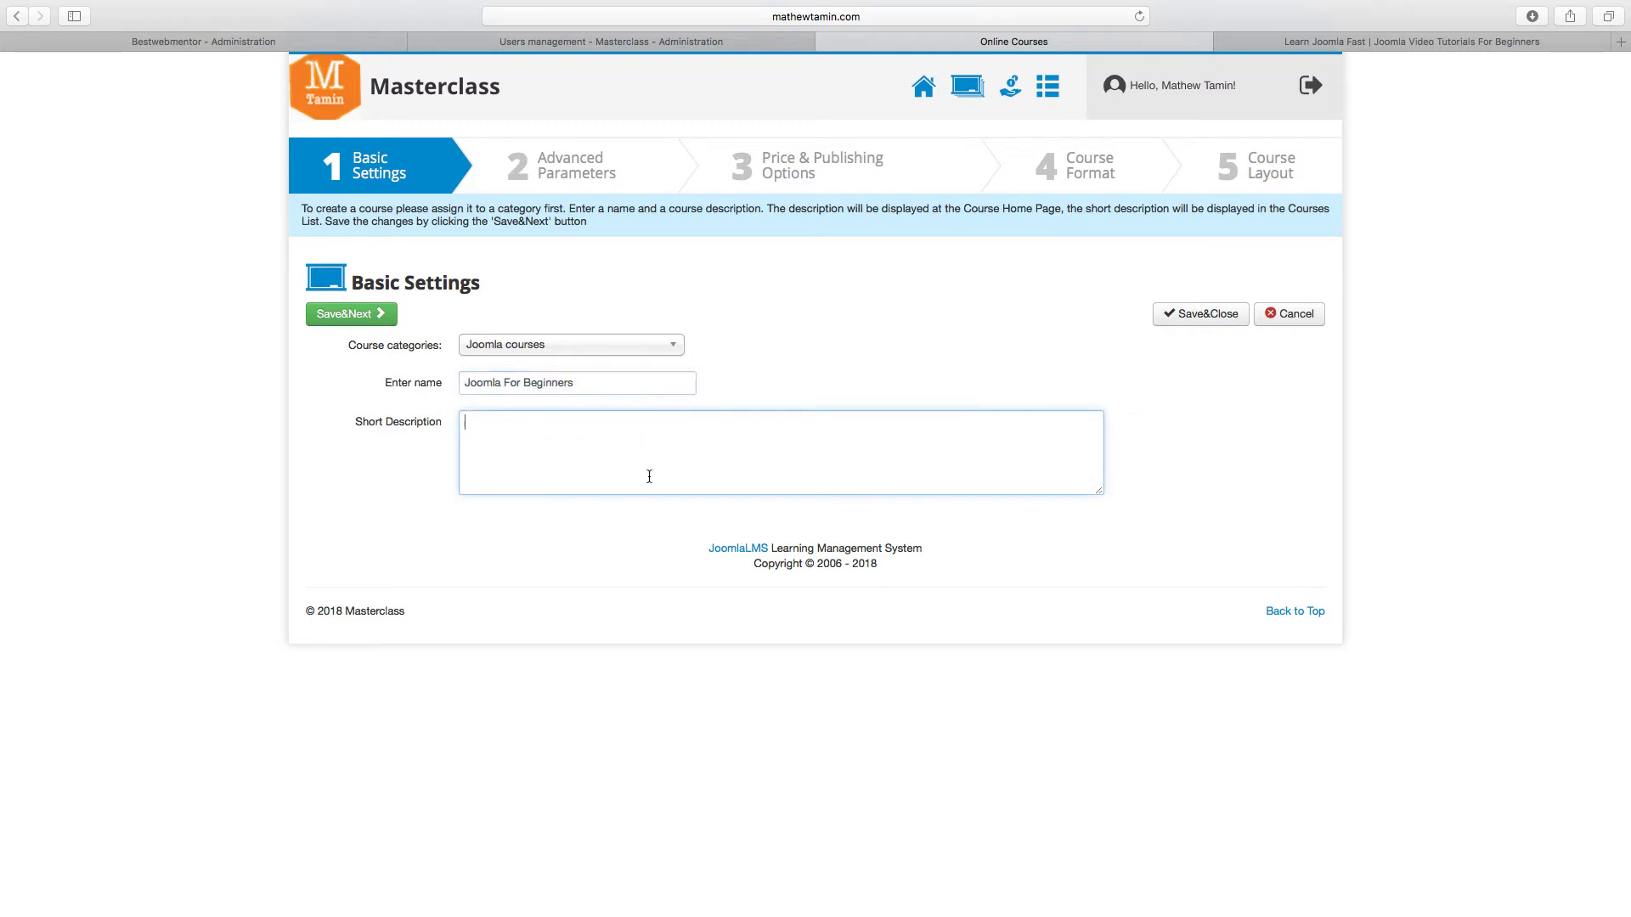
key(super+v)
key(super+v)
key(super+v)
key(super+v)
key(super+v)
key(super+v)
key(super+v)
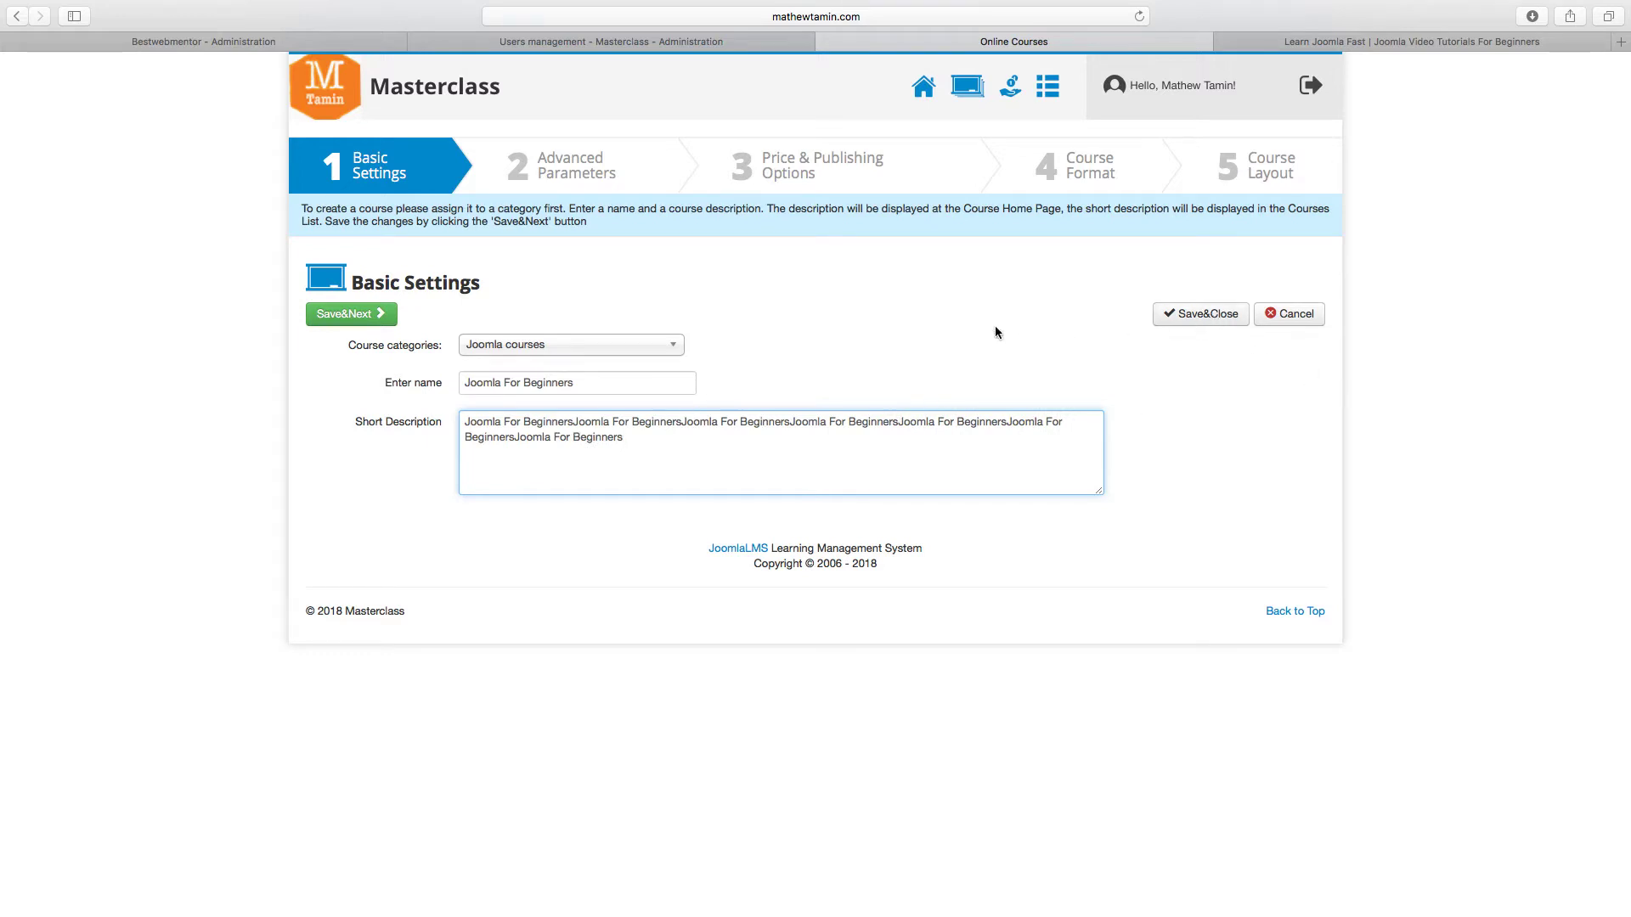
click(361, 315)
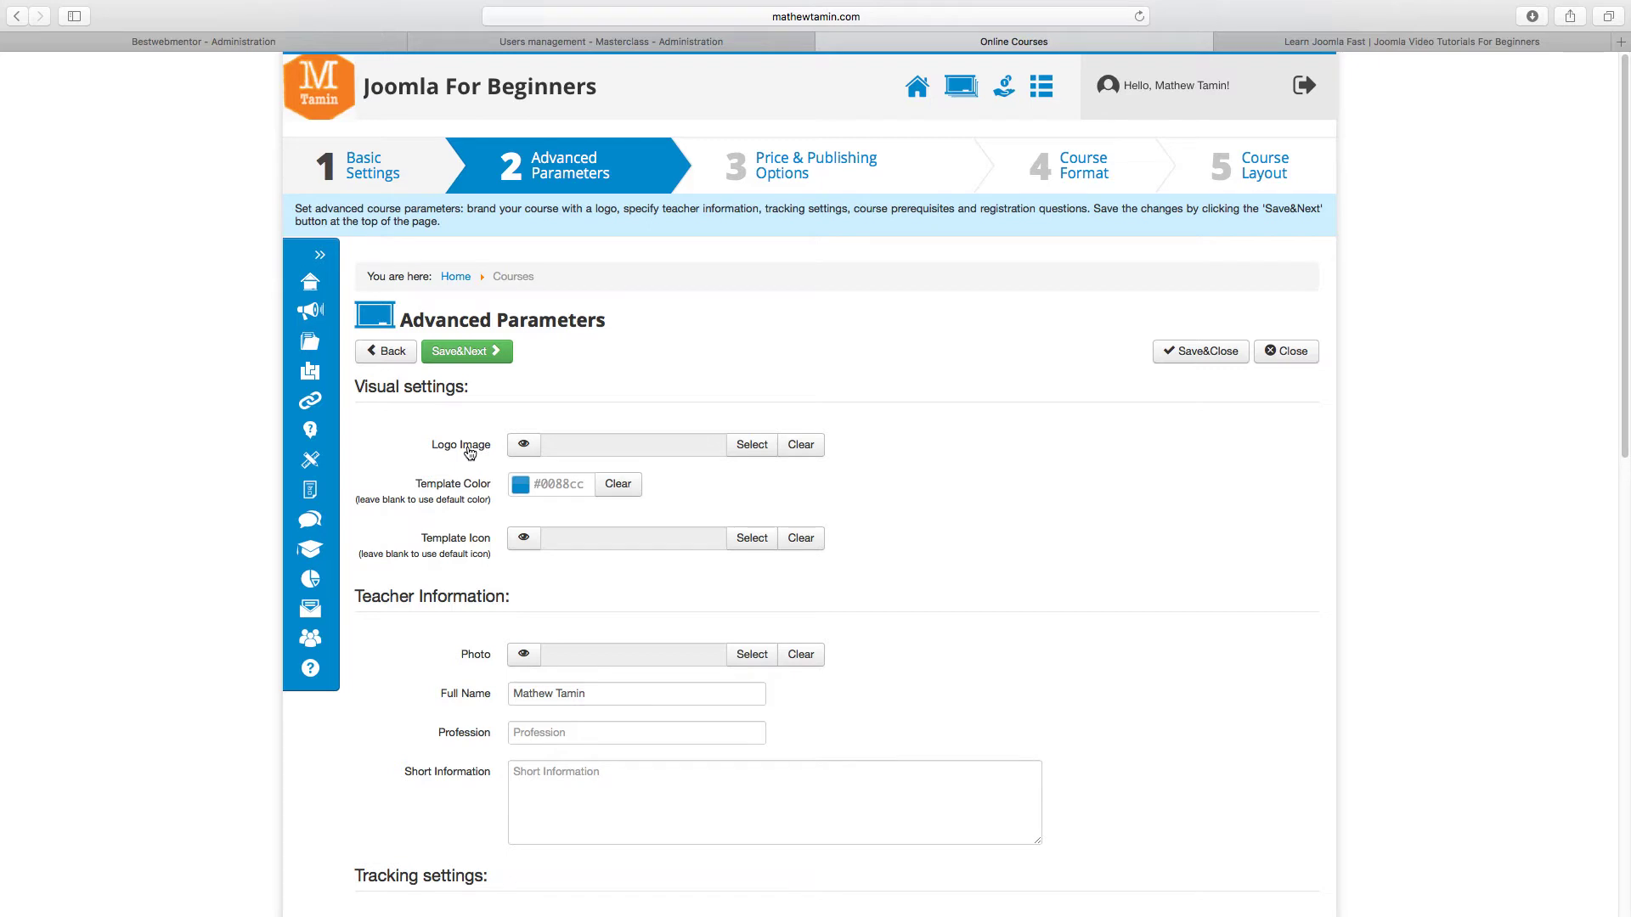
- Set the teal laptop picture as the course's logo image and the portrait of the man as the teacher's photo
click(747, 446)
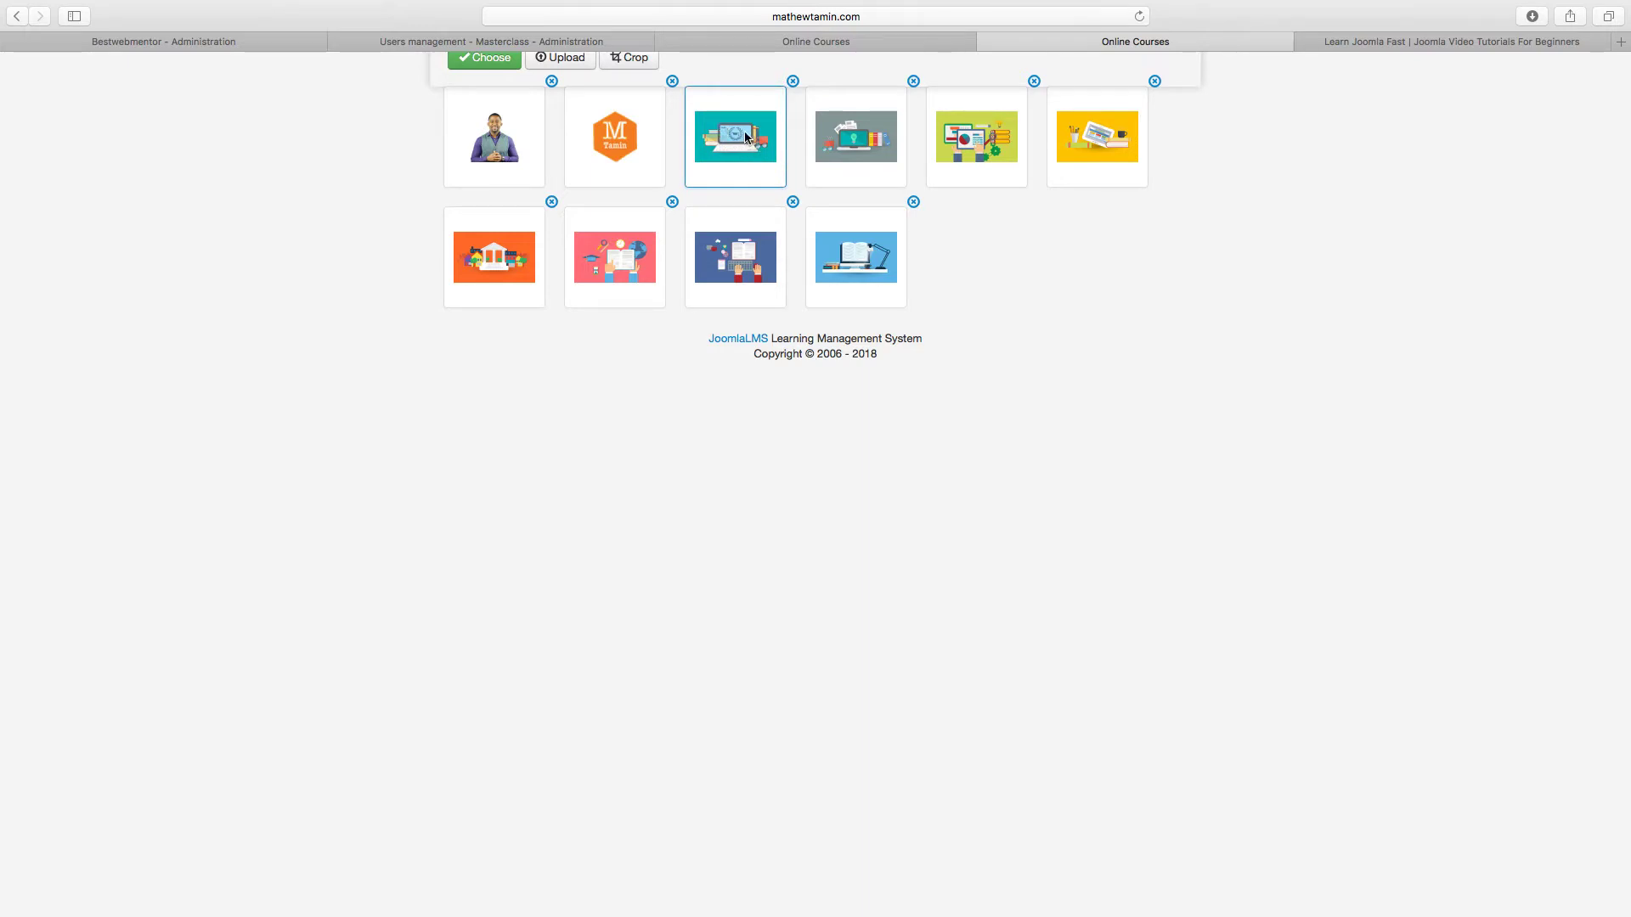
click(495, 58)
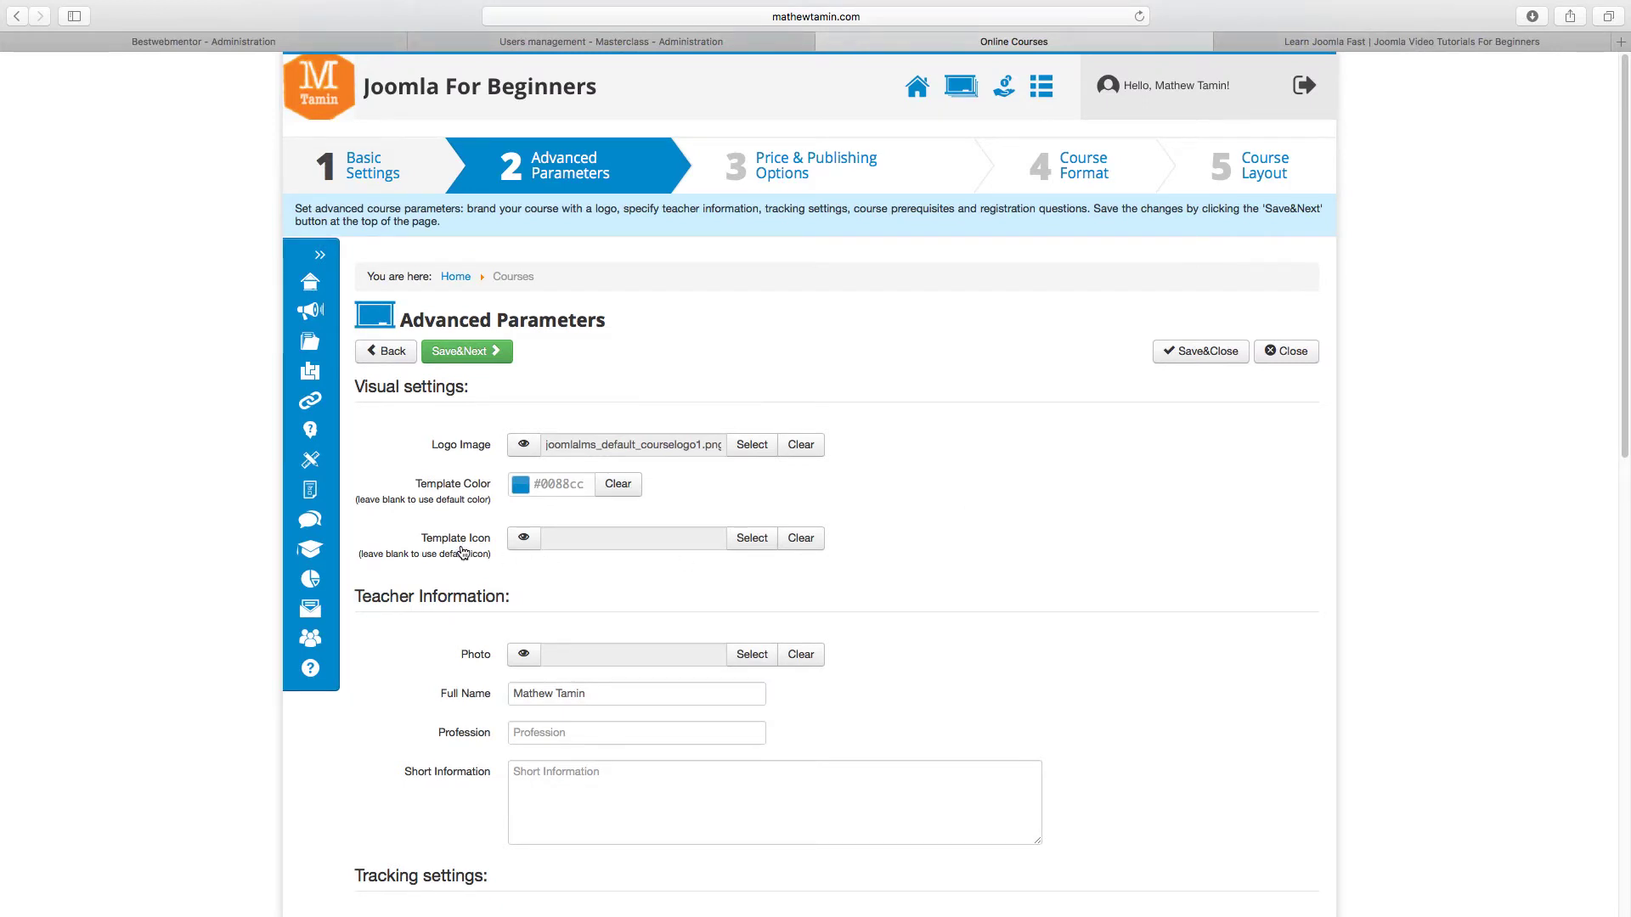
scroll(887, 586, down, 5)
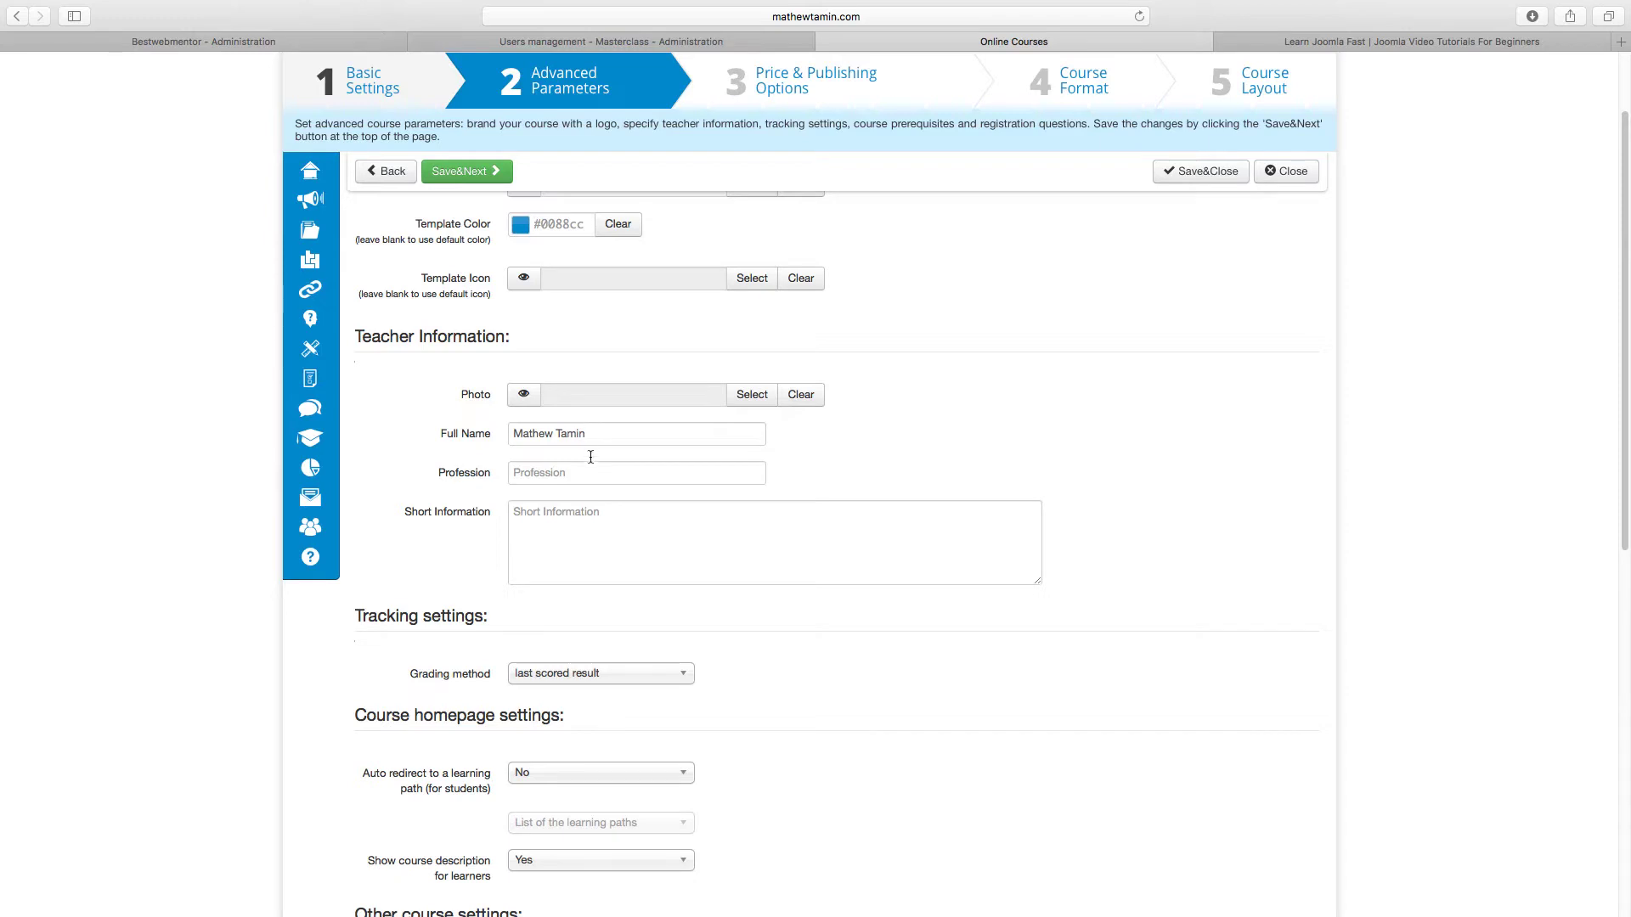
click(579, 469)
click(588, 529)
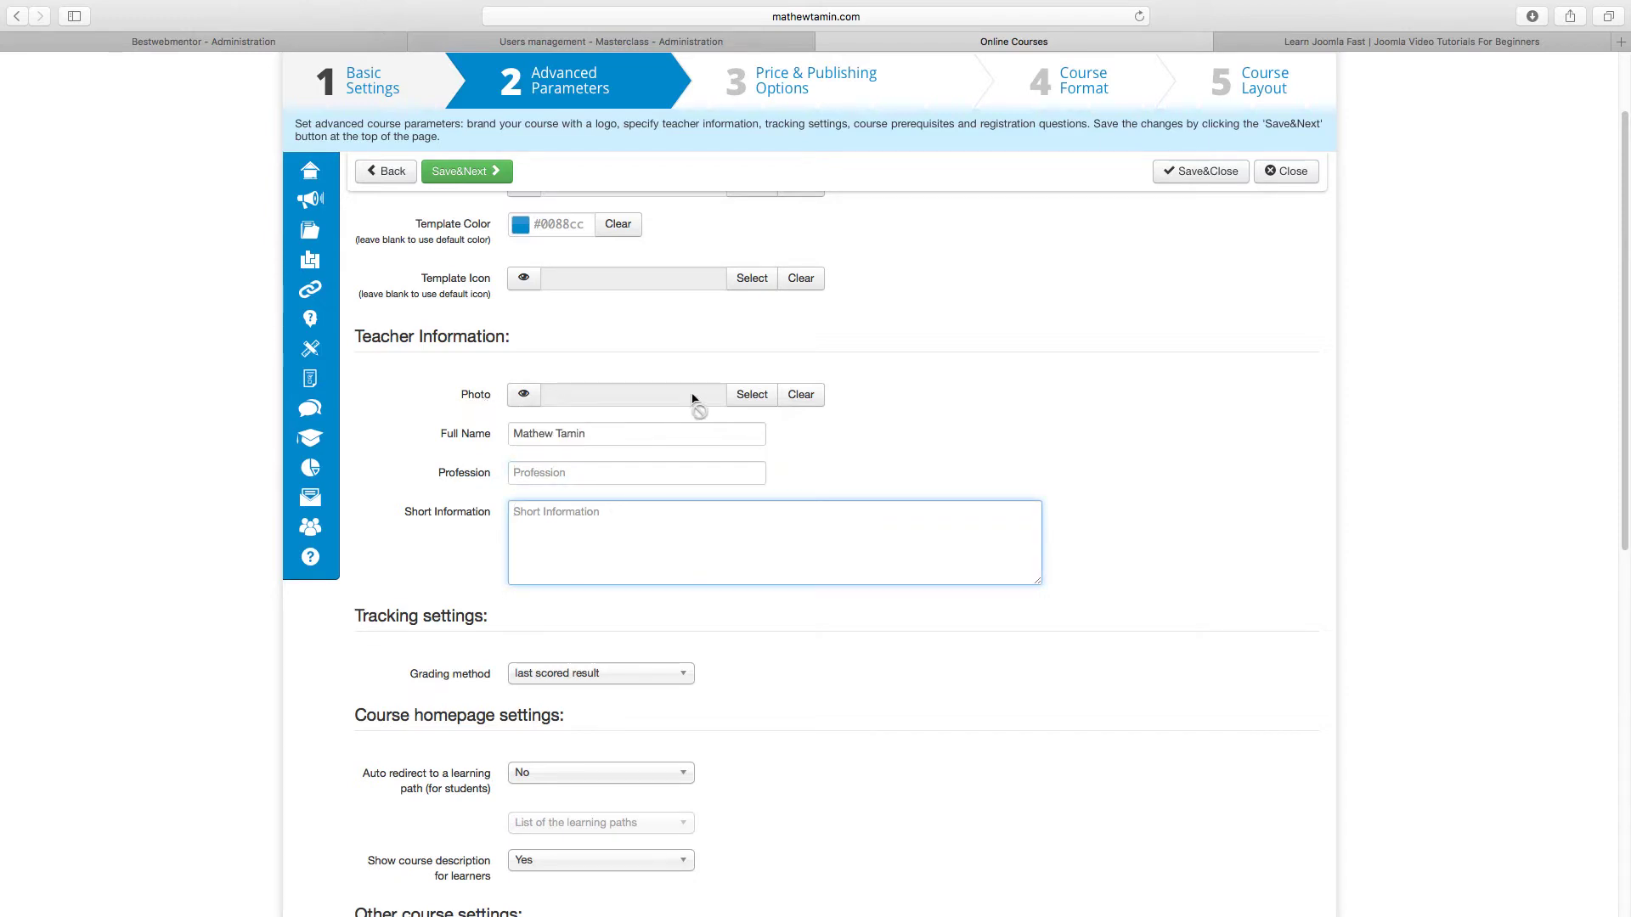
click(751, 395)
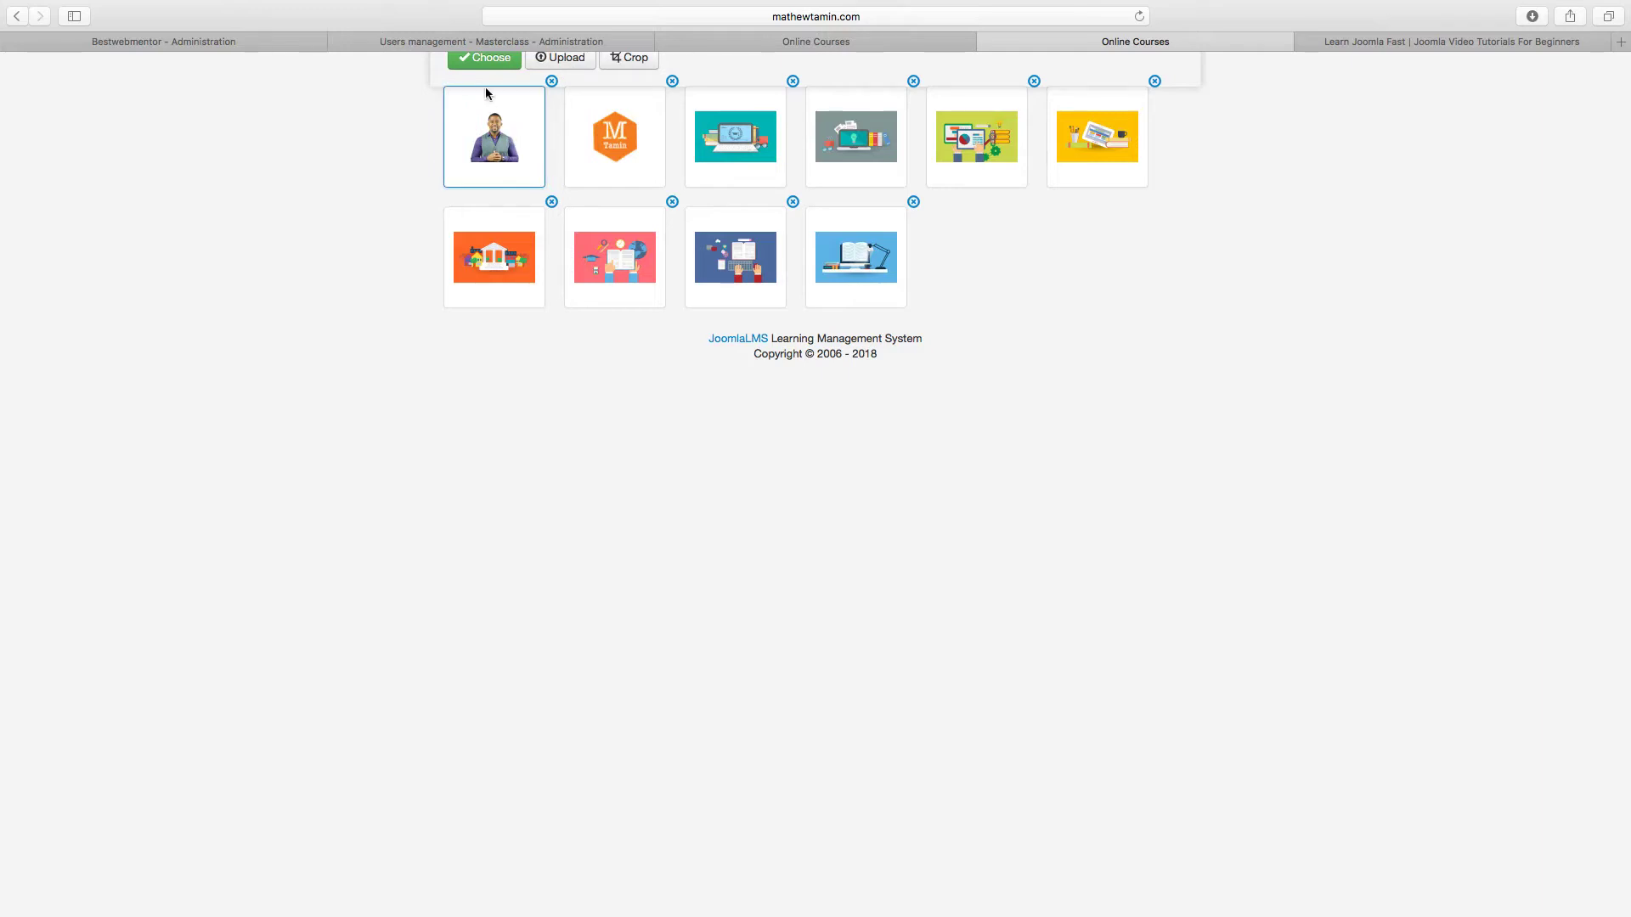
click(487, 57)
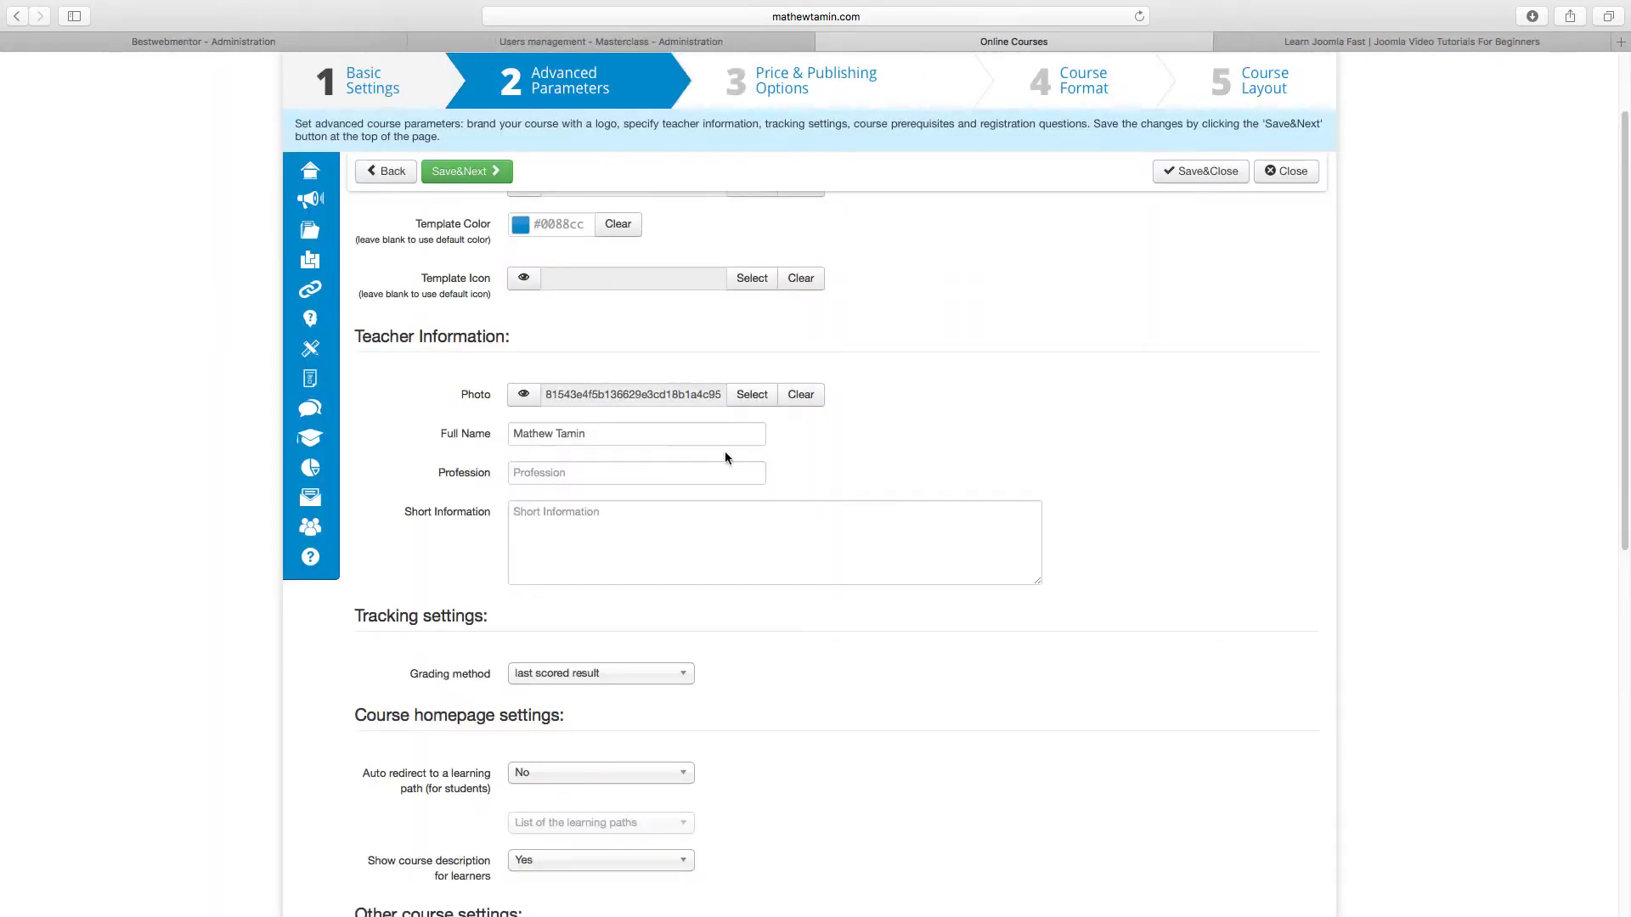
- Enter "Joomla Designer" as the teacher's profession and "Put your description here." as the short information
click(662, 472)
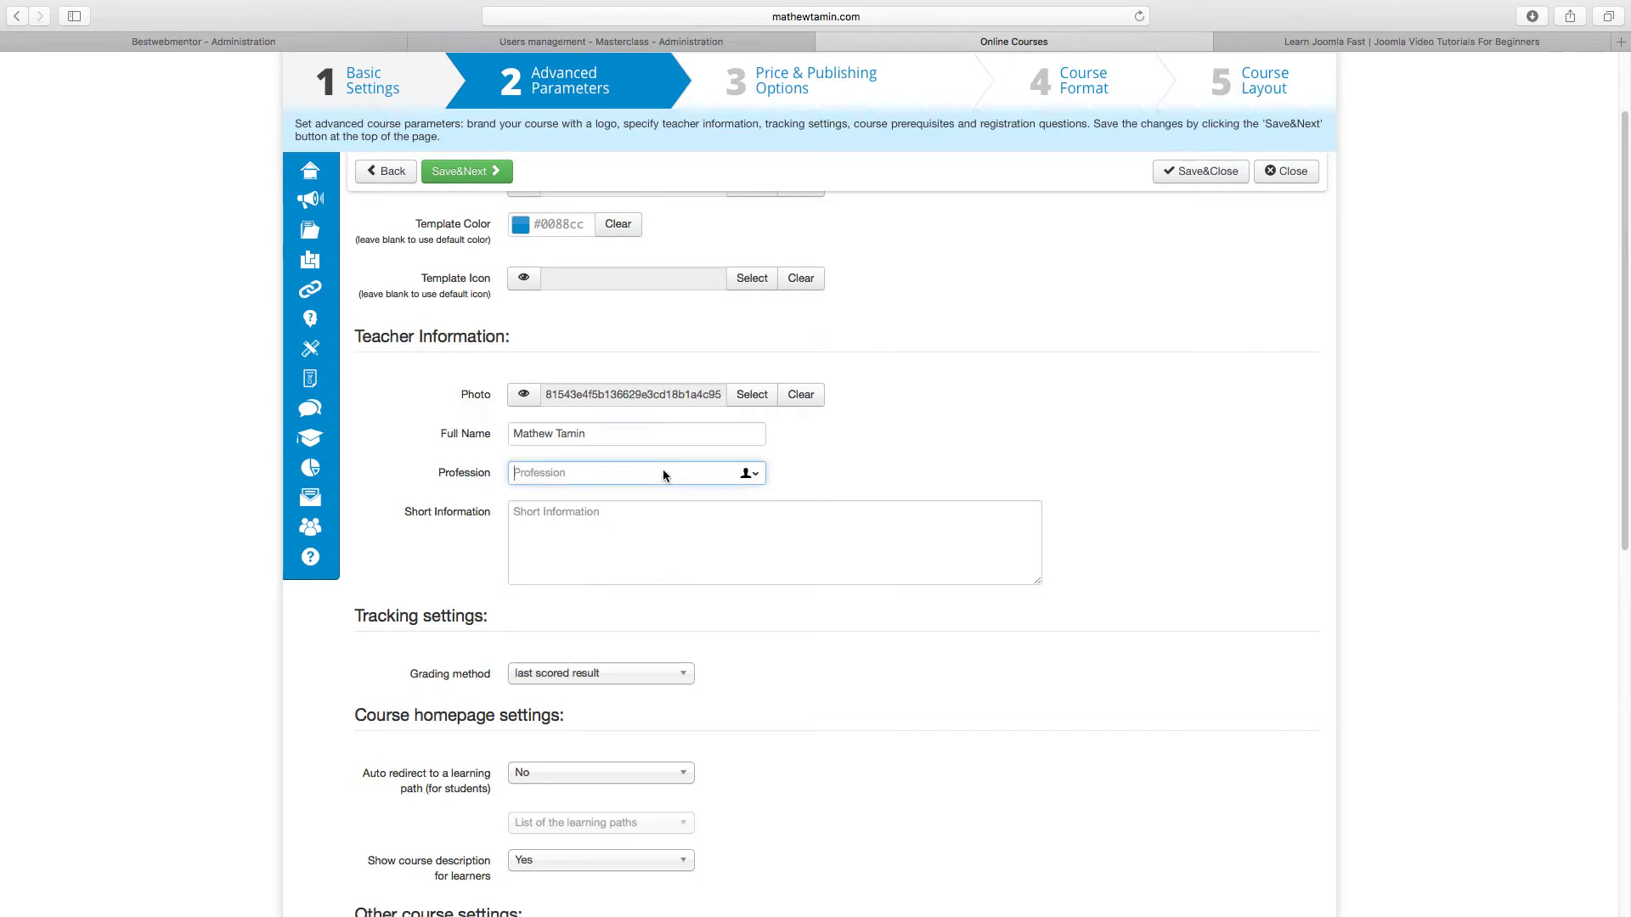
text(Joomla Designer)
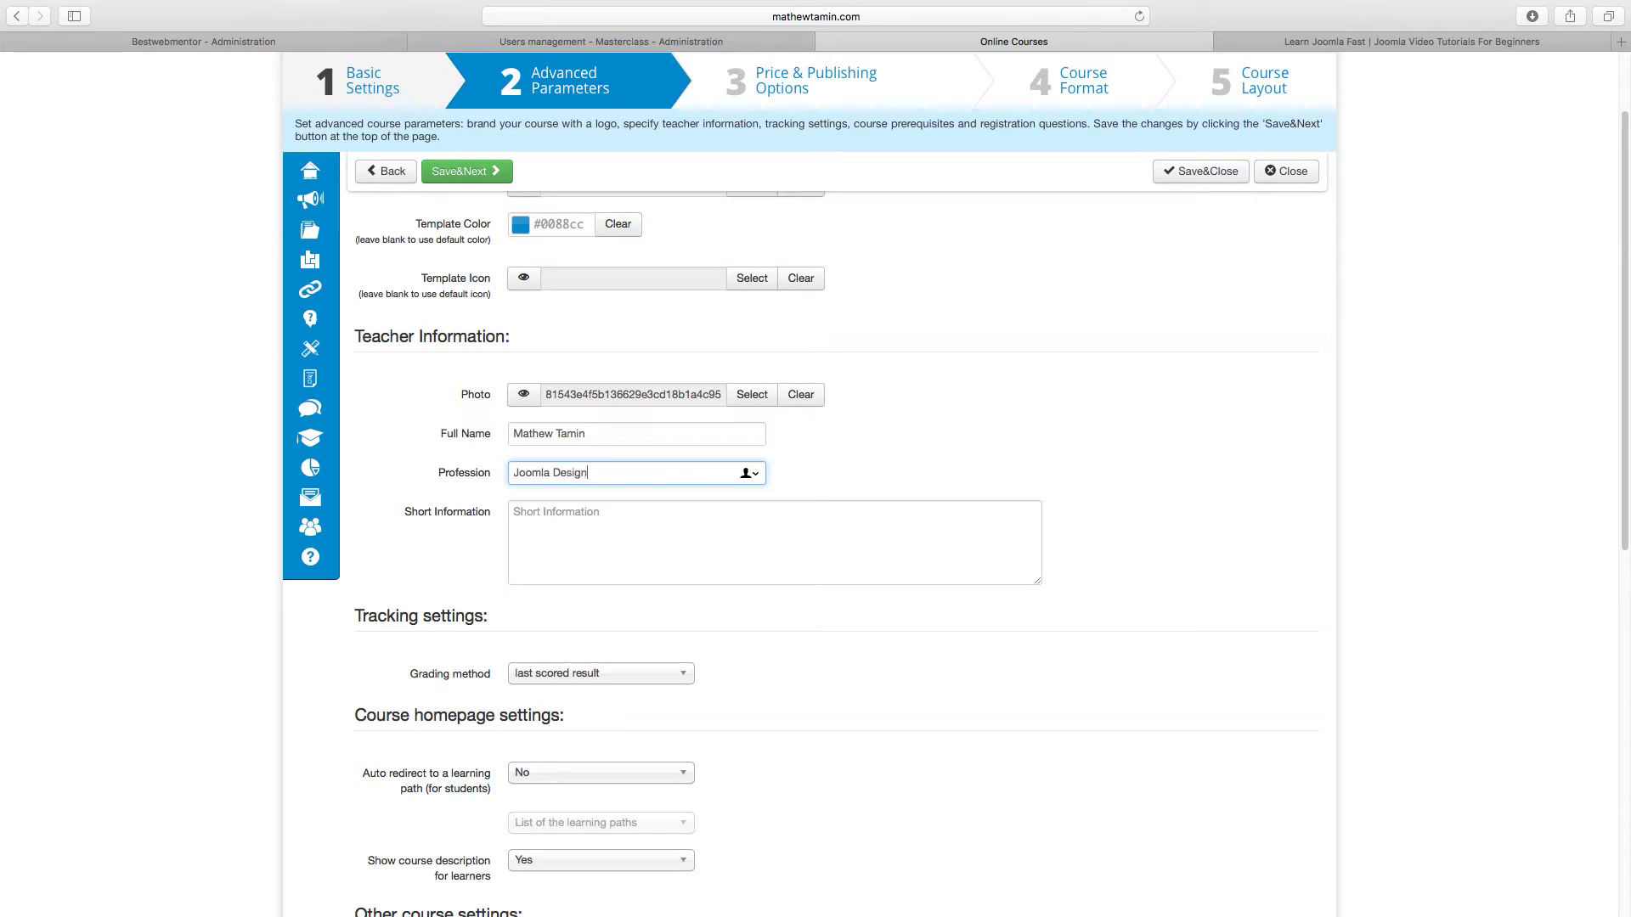
click(641, 530)
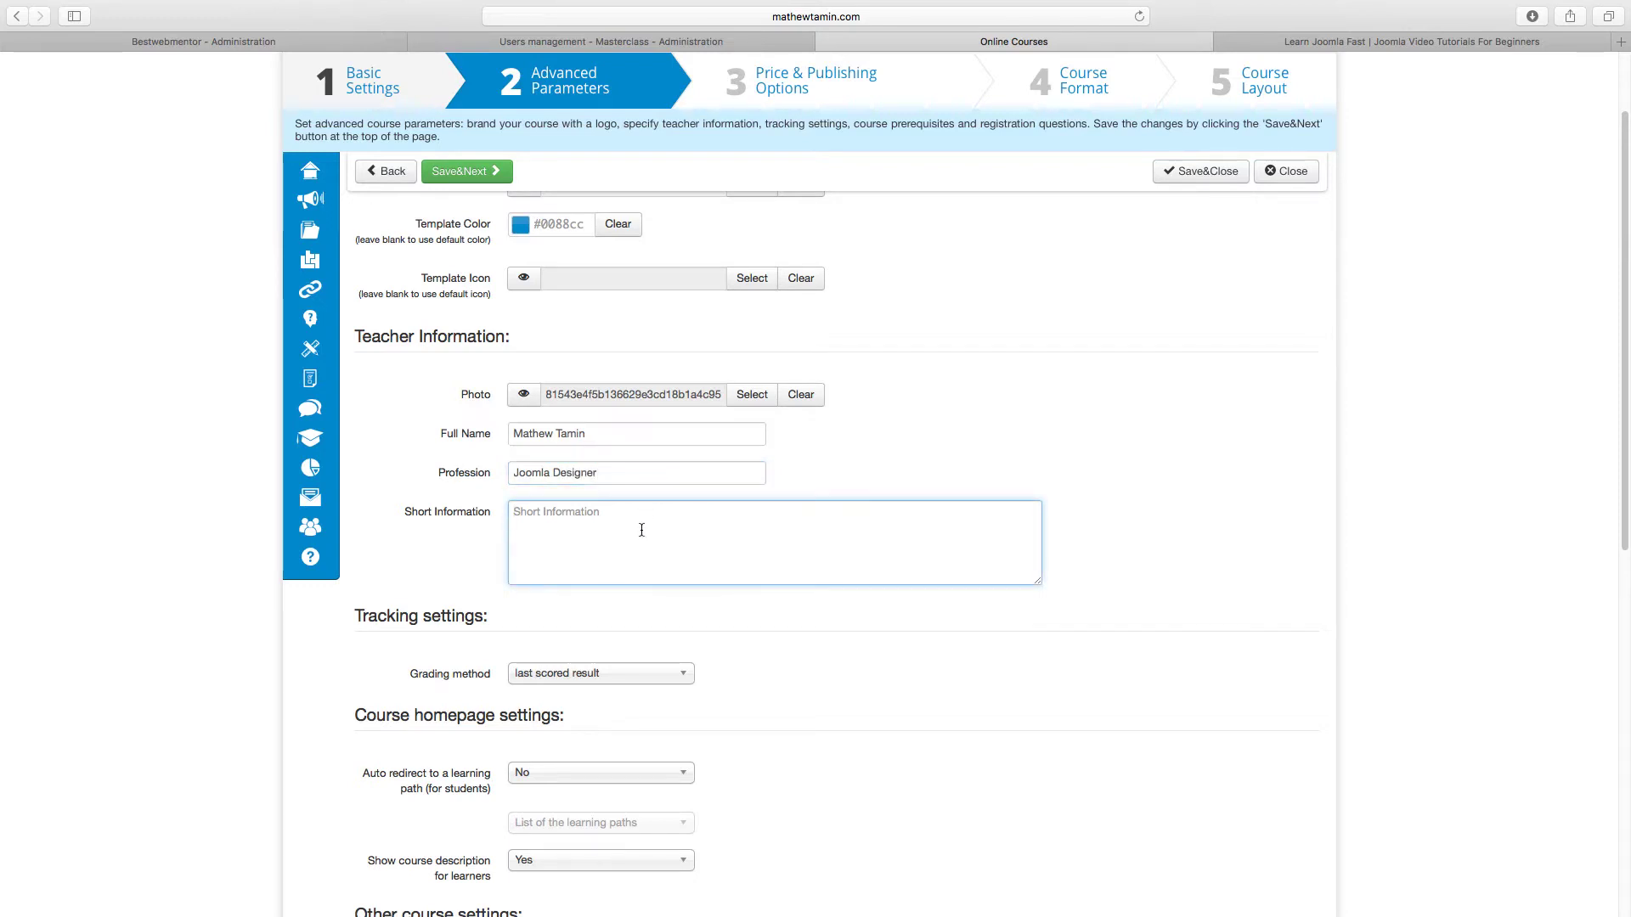
text(Put your description here.)
- Examine the available options for the grading method and for auto redirect to a learning path
scroll(592, 617, down, 3)
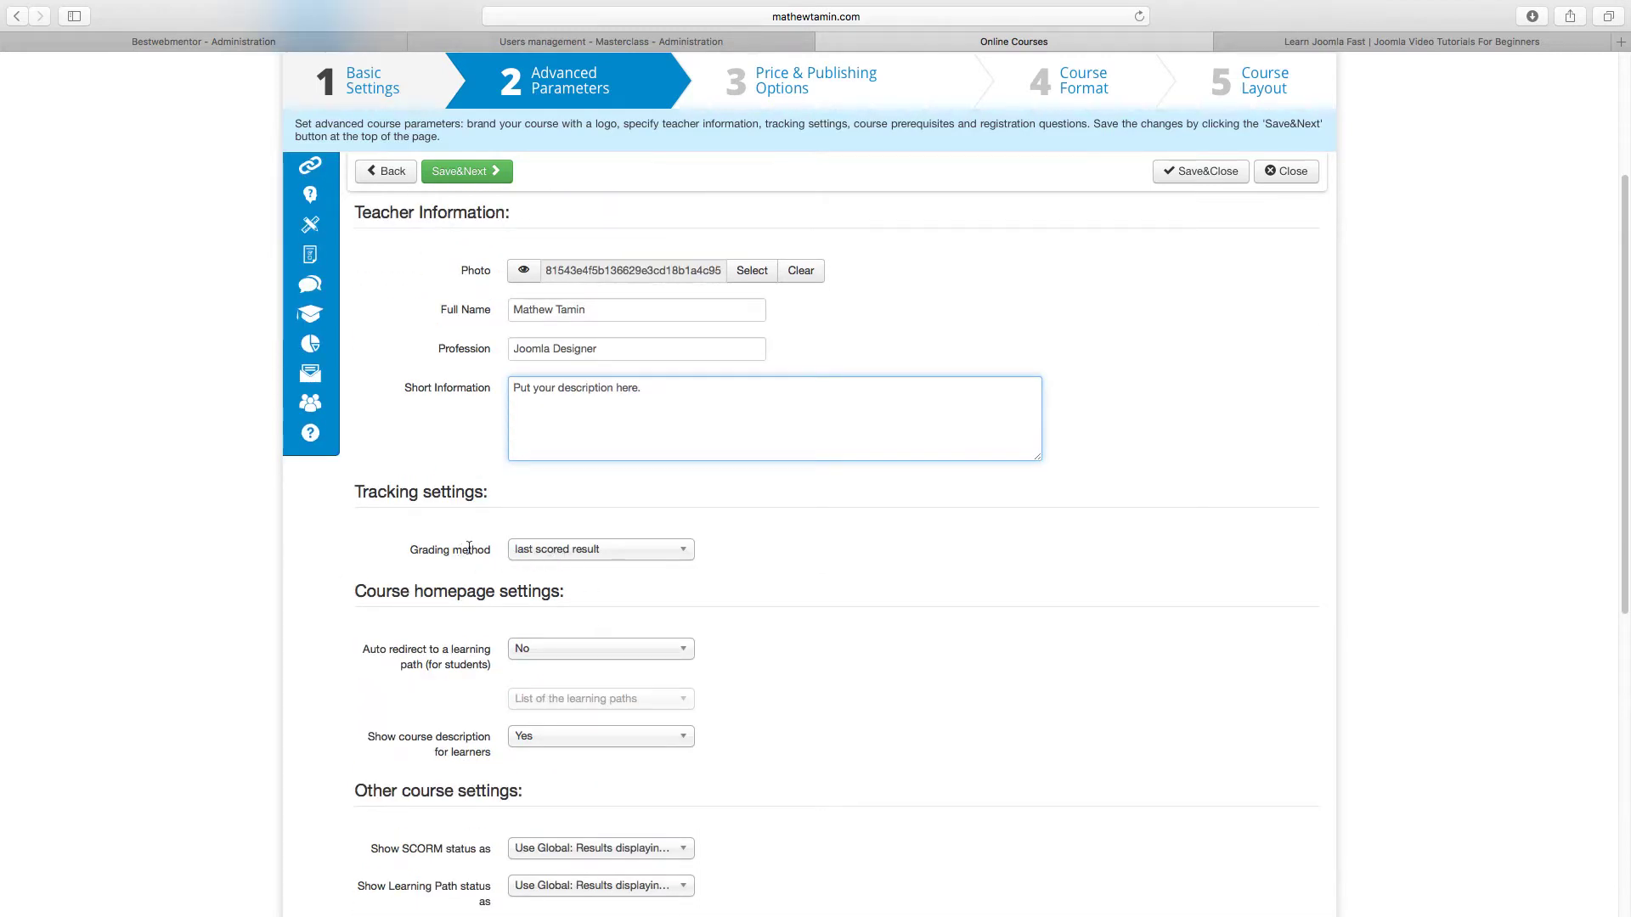
click(558, 552)
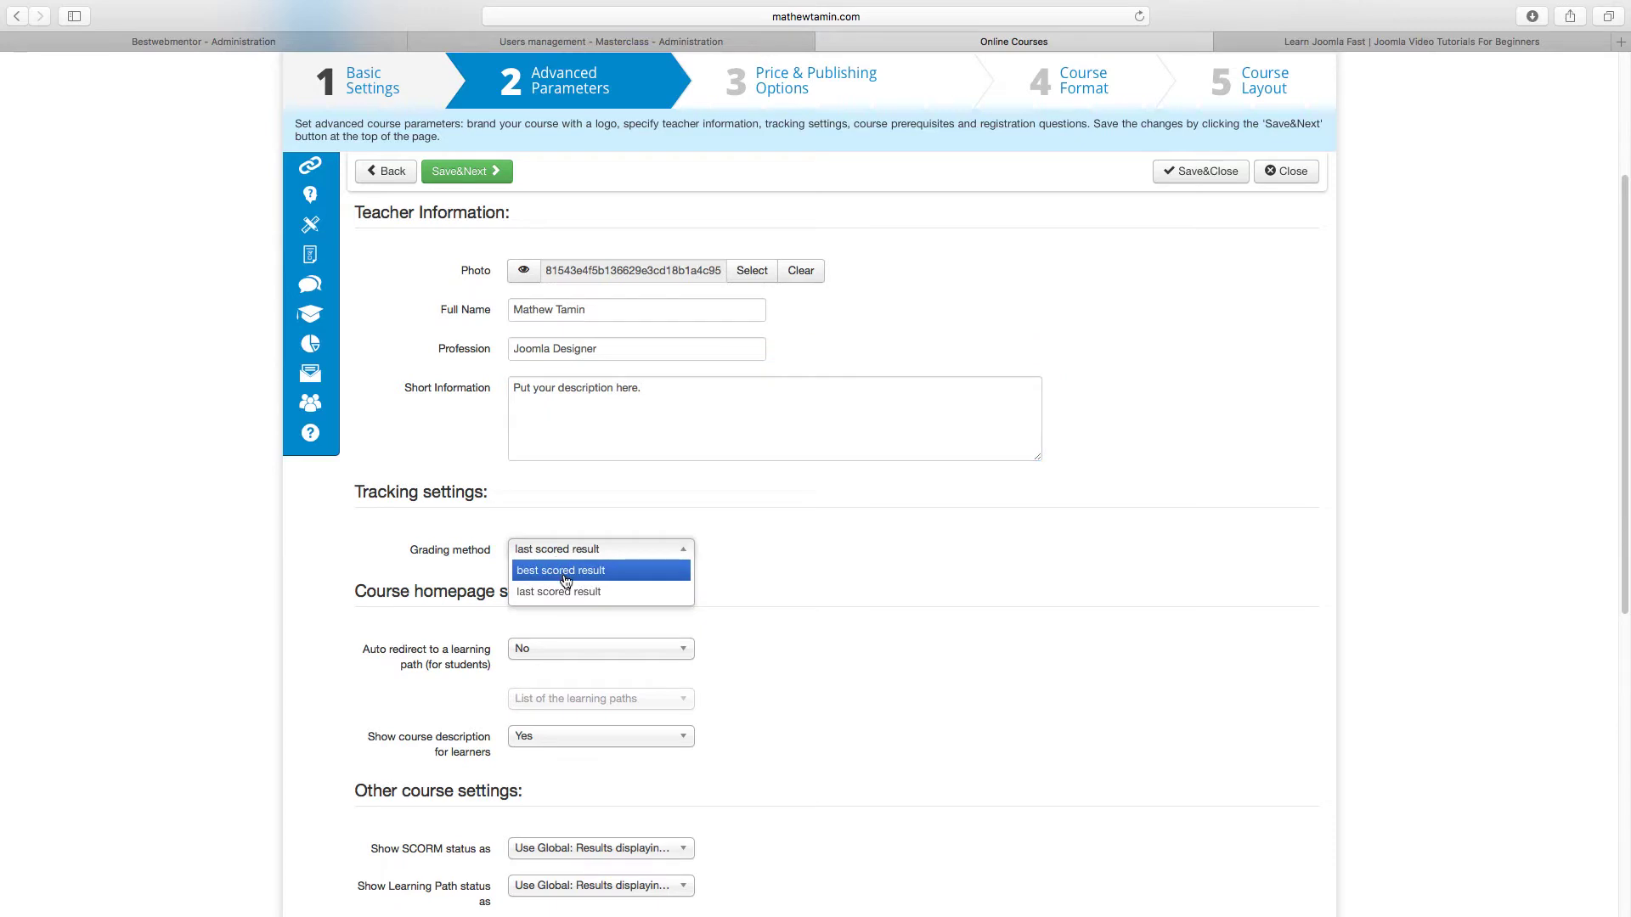
click(831, 572)
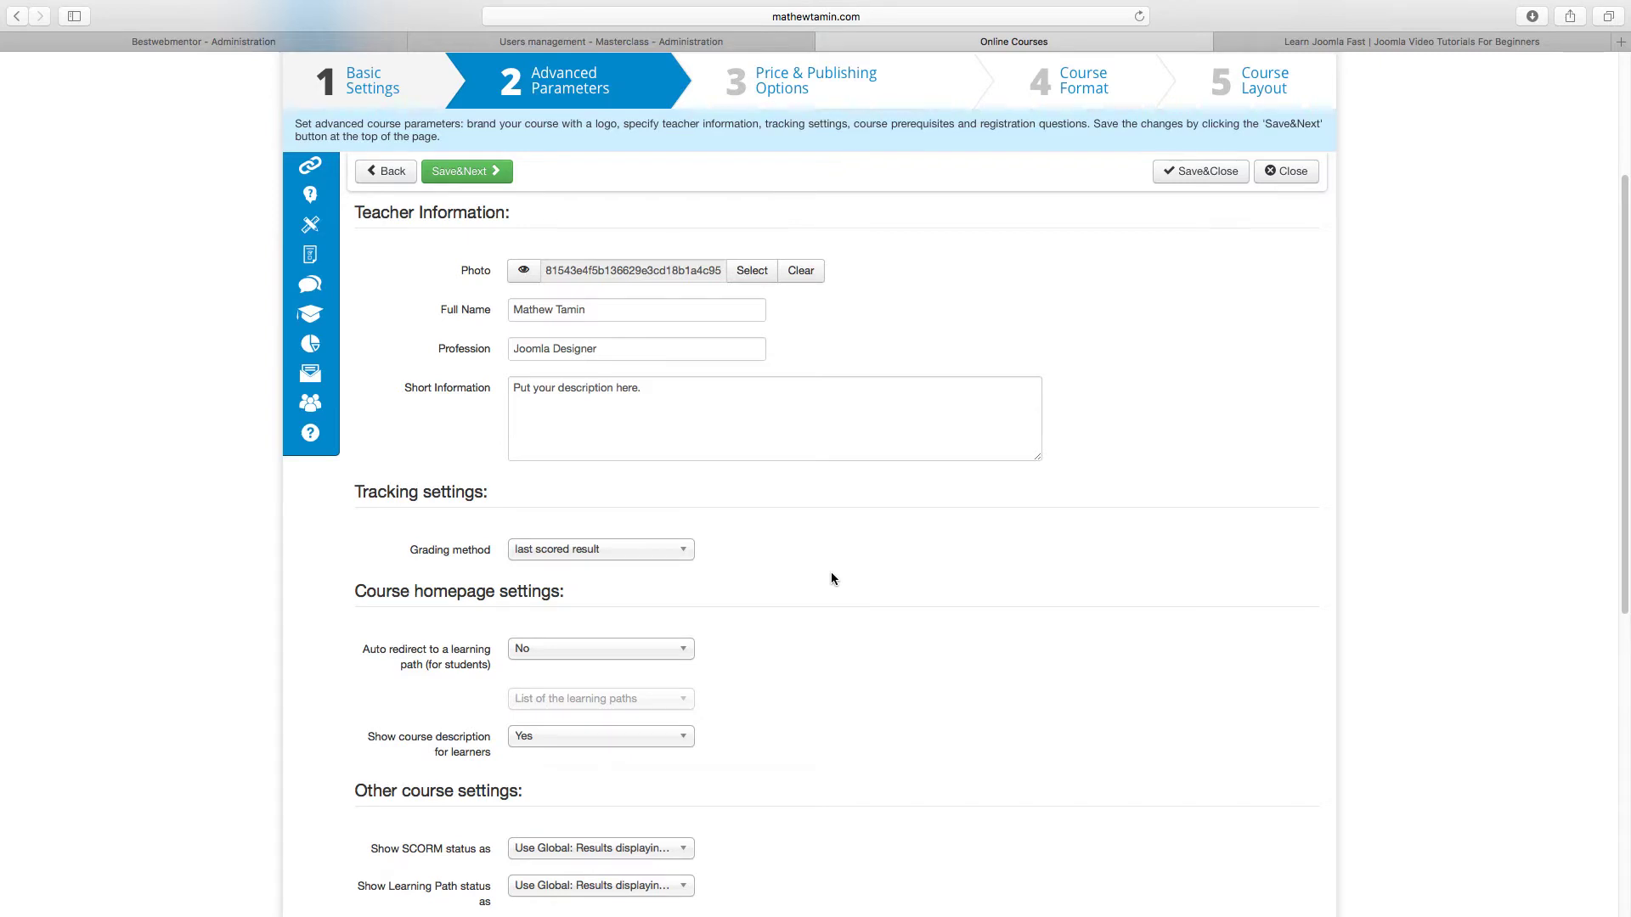
scroll(831, 572, down, 3)
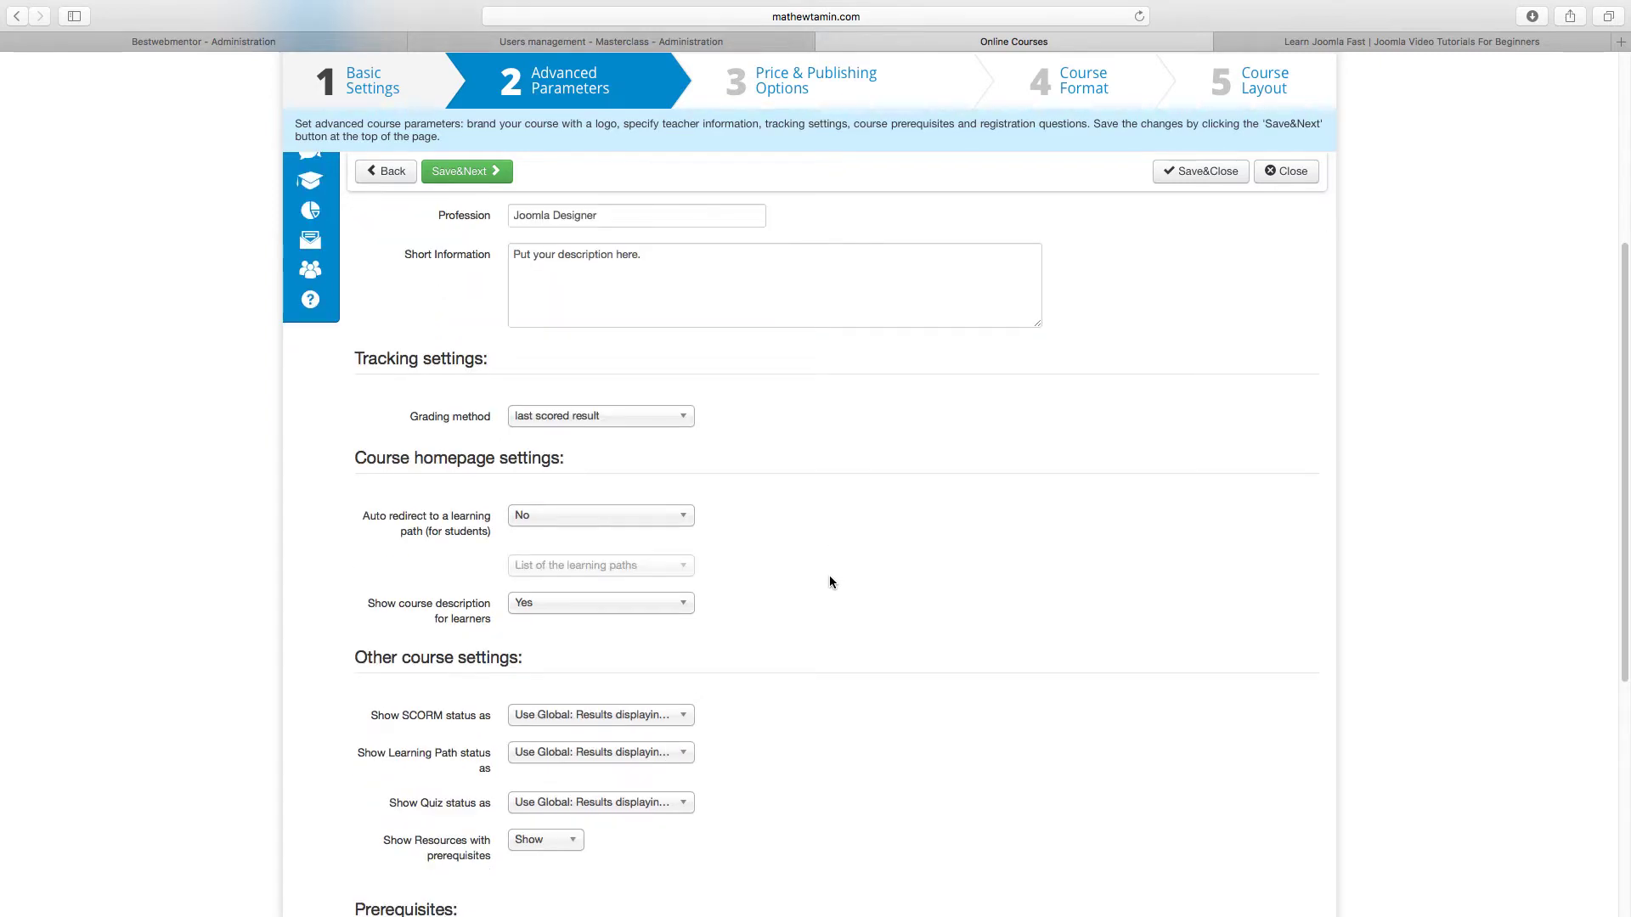
click(545, 520)
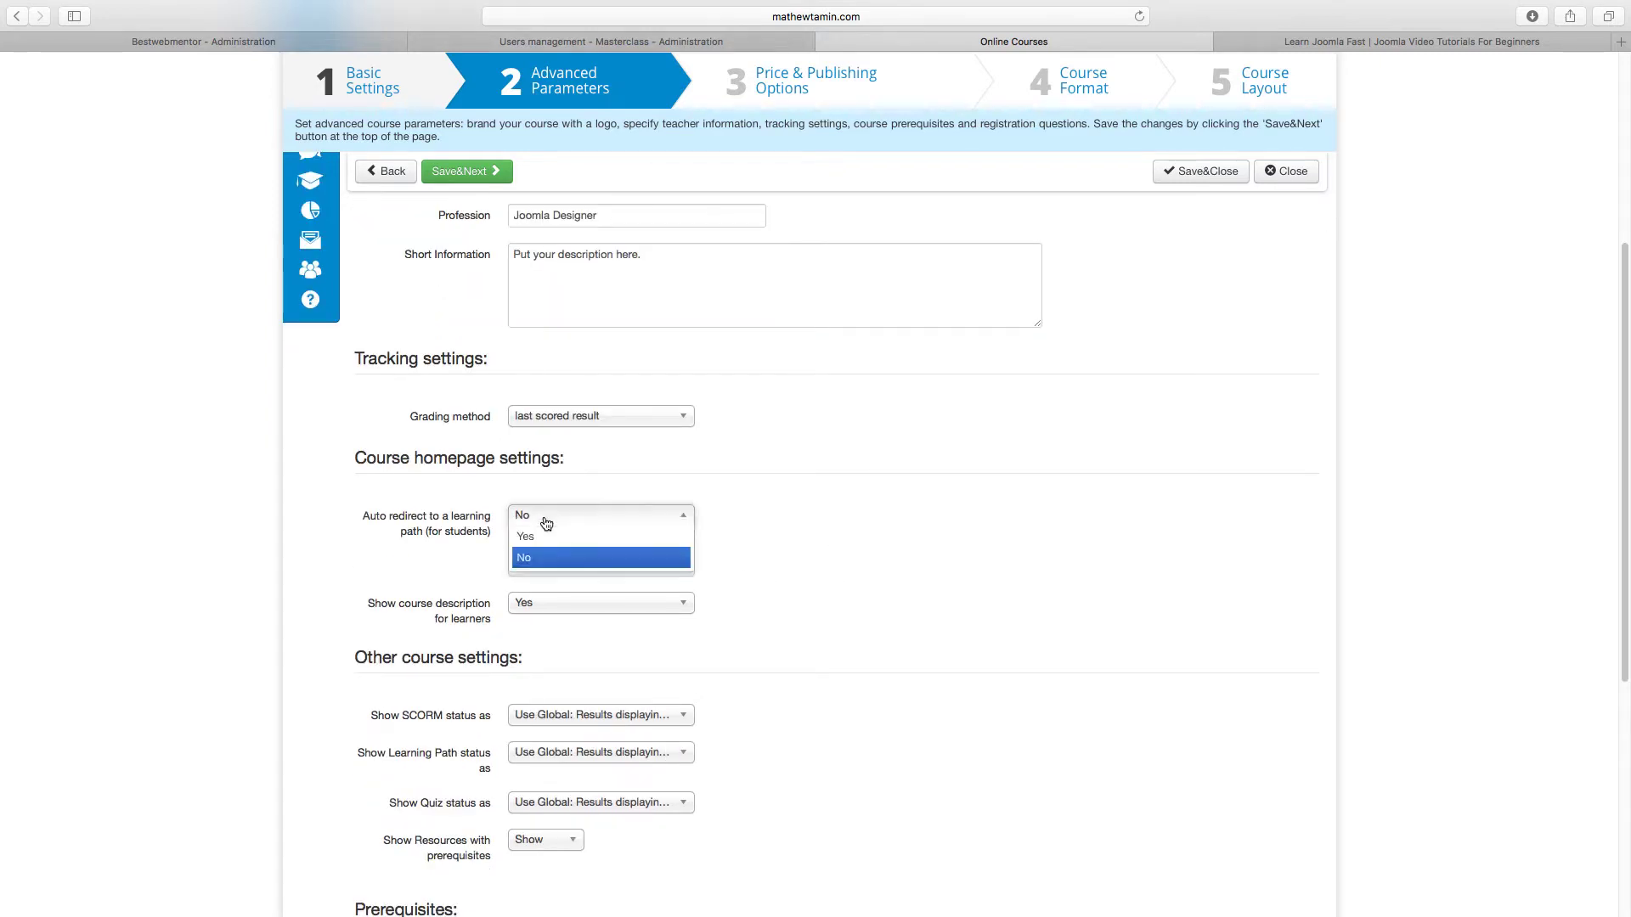
click(868, 554)
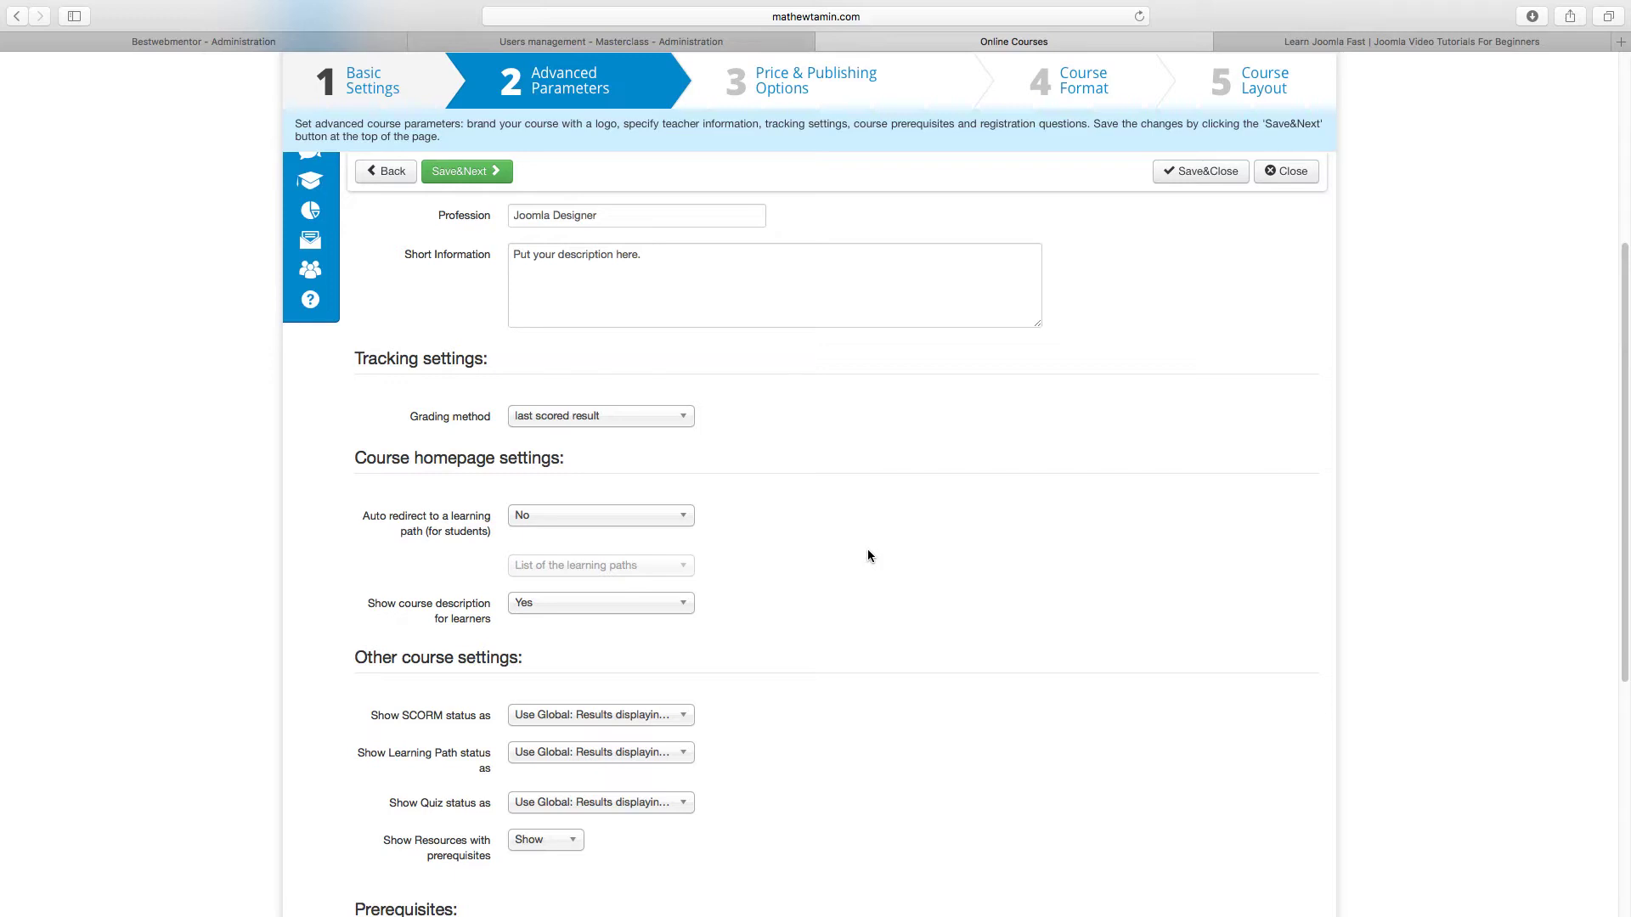
- Try Yes for auto redirect to a learning path with its list of learning paths, and restore it to No
click(612, 516)
click(596, 533)
click(603, 568)
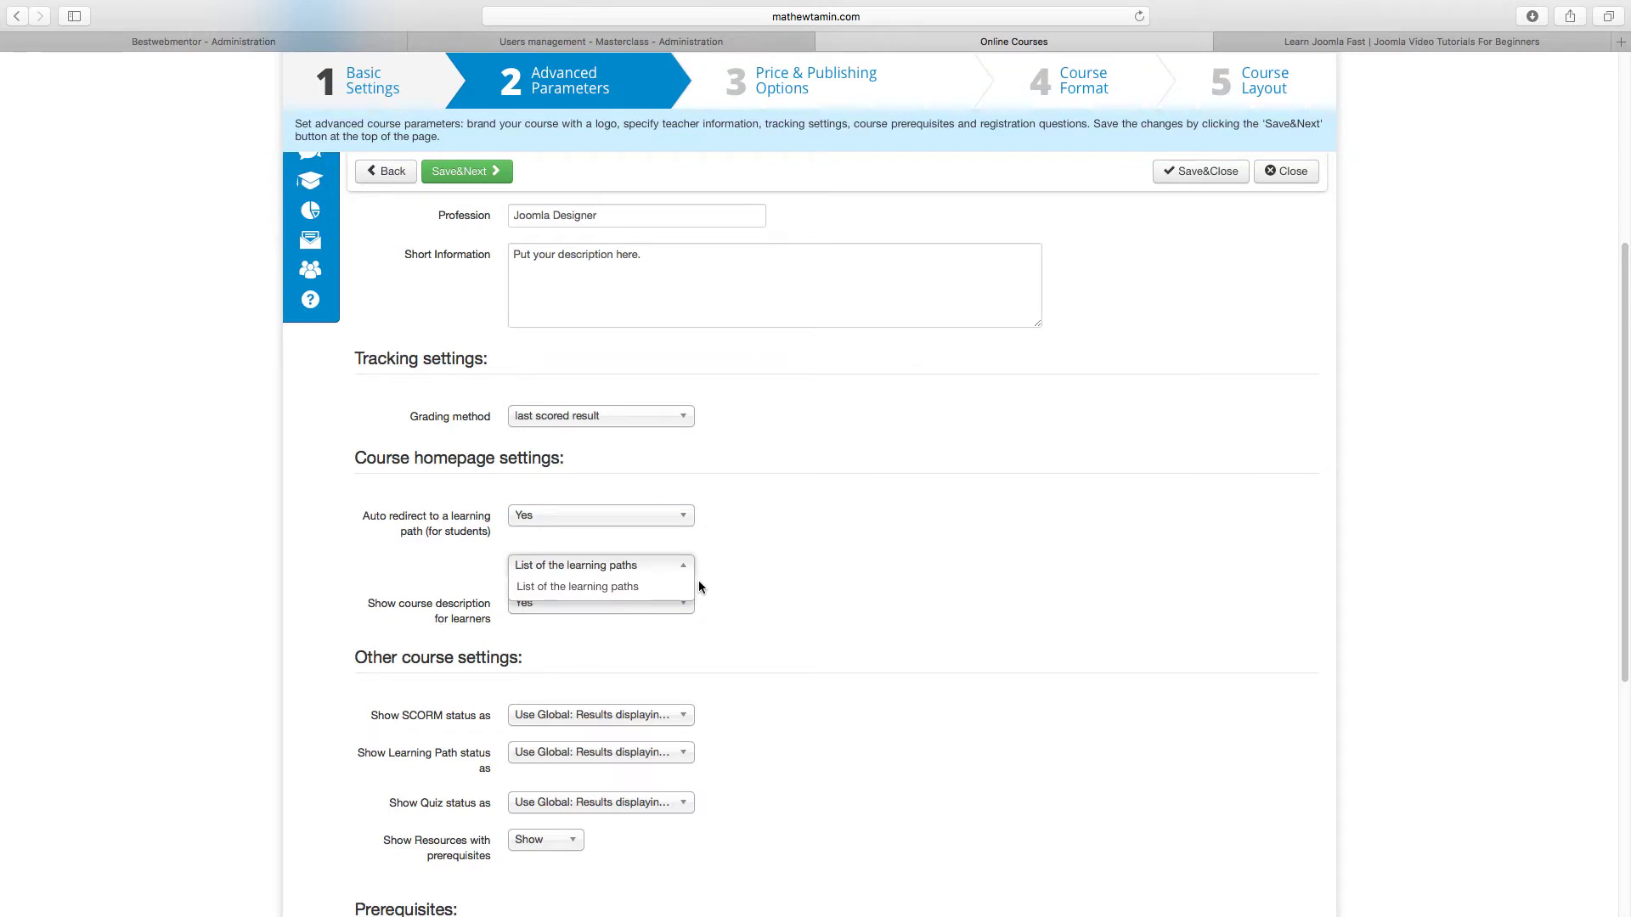
click(630, 516)
click(600, 558)
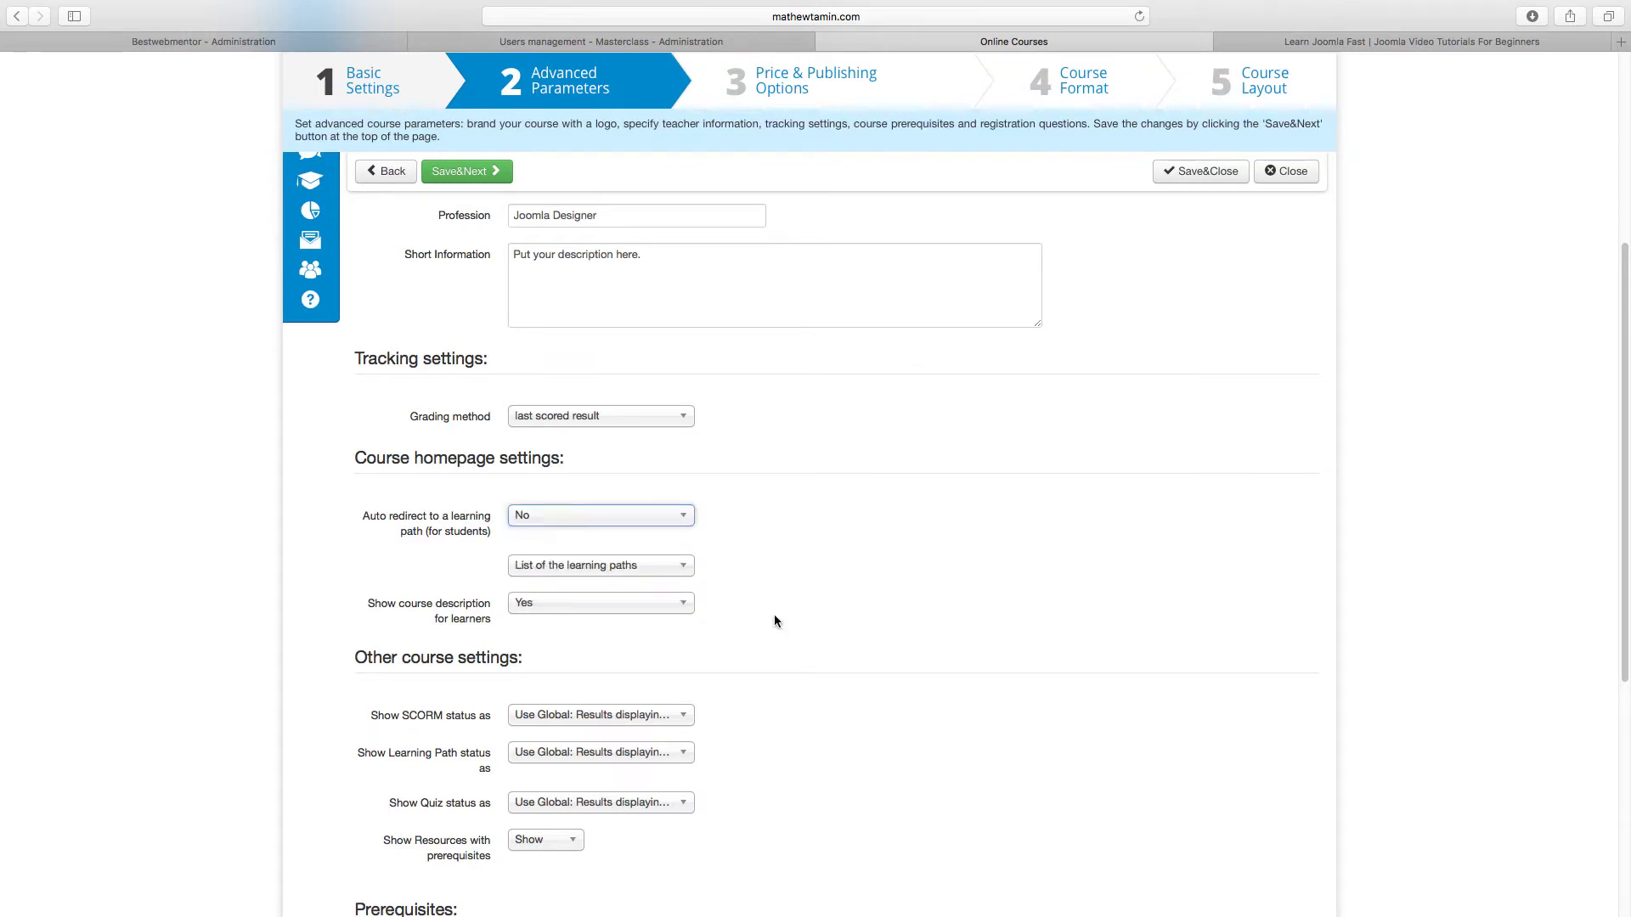
- Set the course description display for learners to Yes in the course homepage settings
scroll(764, 612, down, 1)
click(568, 579)
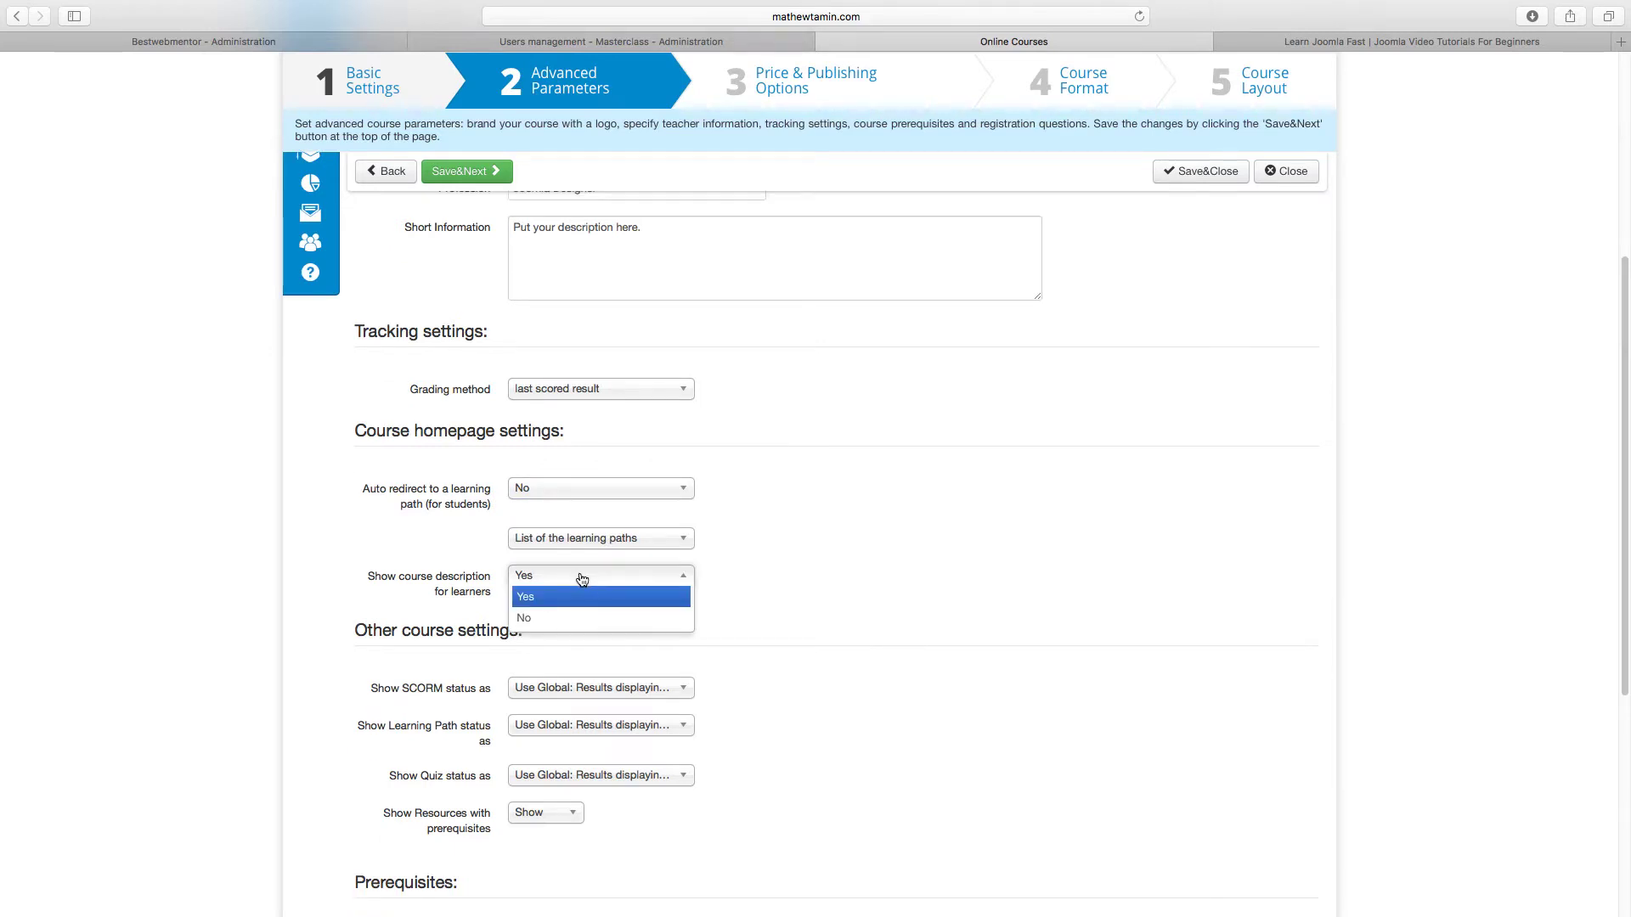
click(623, 598)
scroll(883, 591, down, 5)
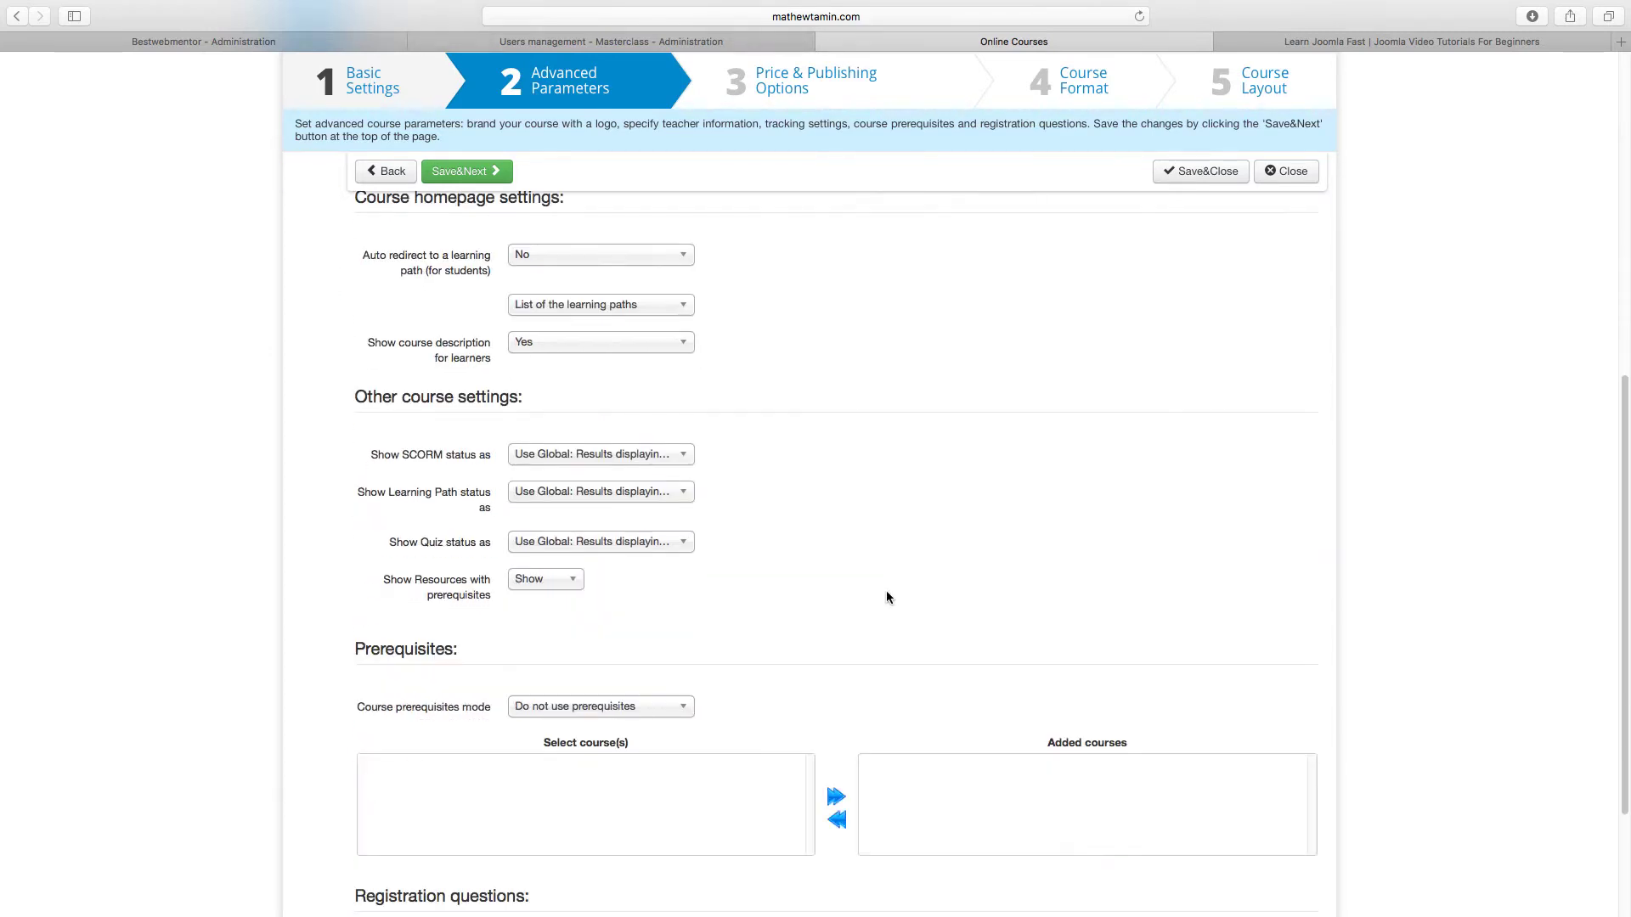
- Examine the available options for SCORM status, quiz status, resources with prerequisites and the course prerequisites mode
click(633, 457)
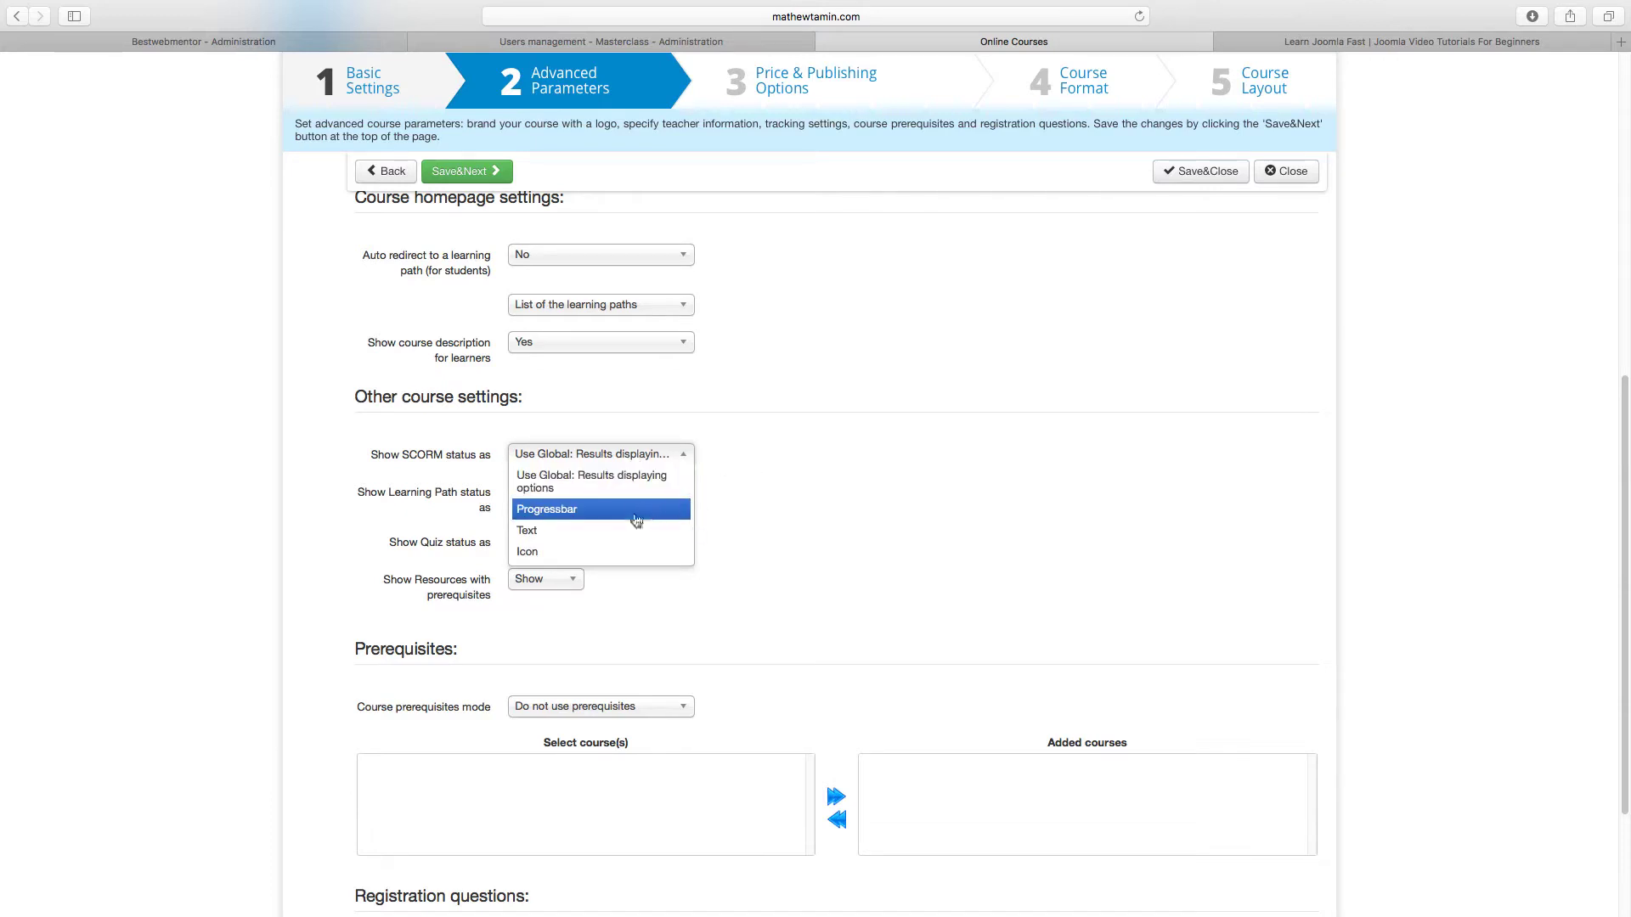
click(753, 531)
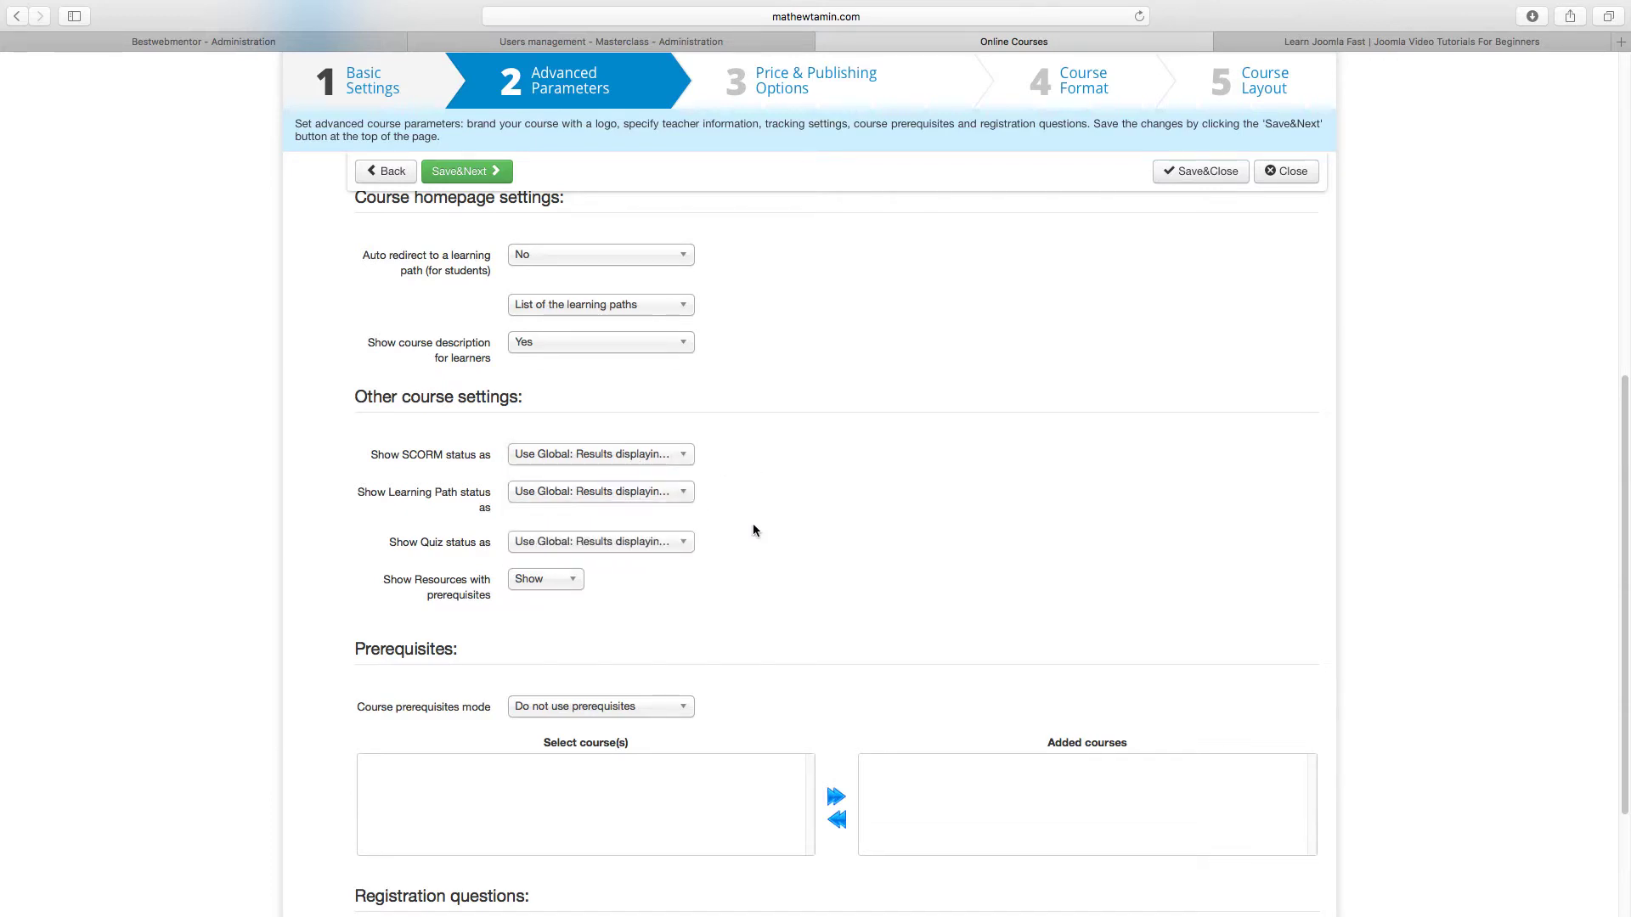
scroll(750, 519, down, 2)
scroll(623, 580, down, 1)
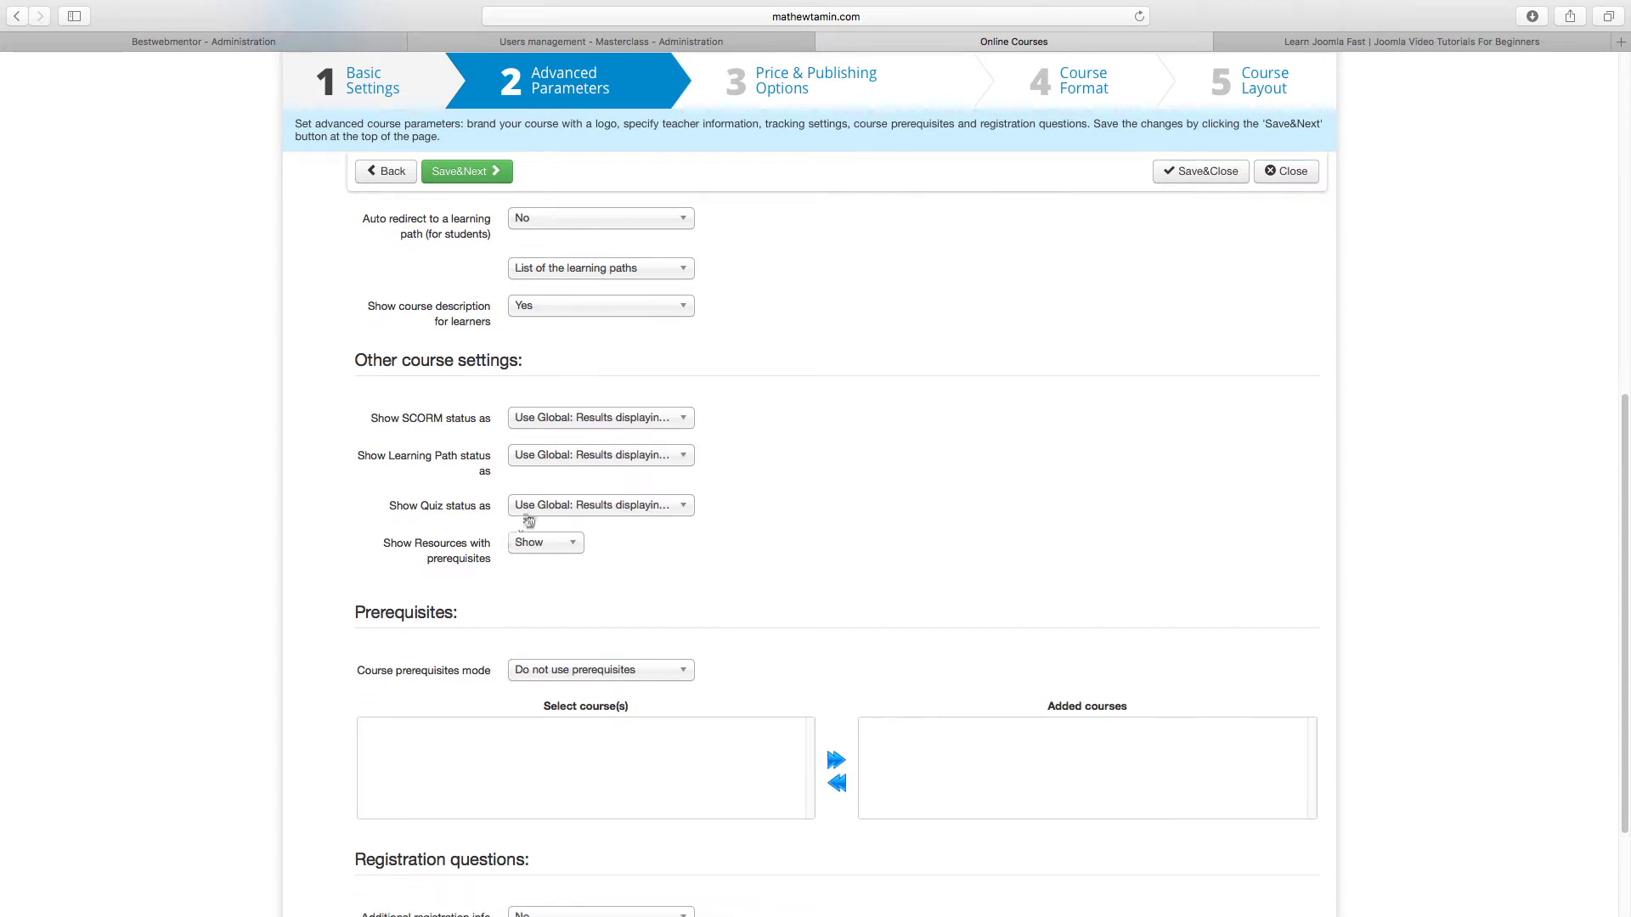
click(534, 514)
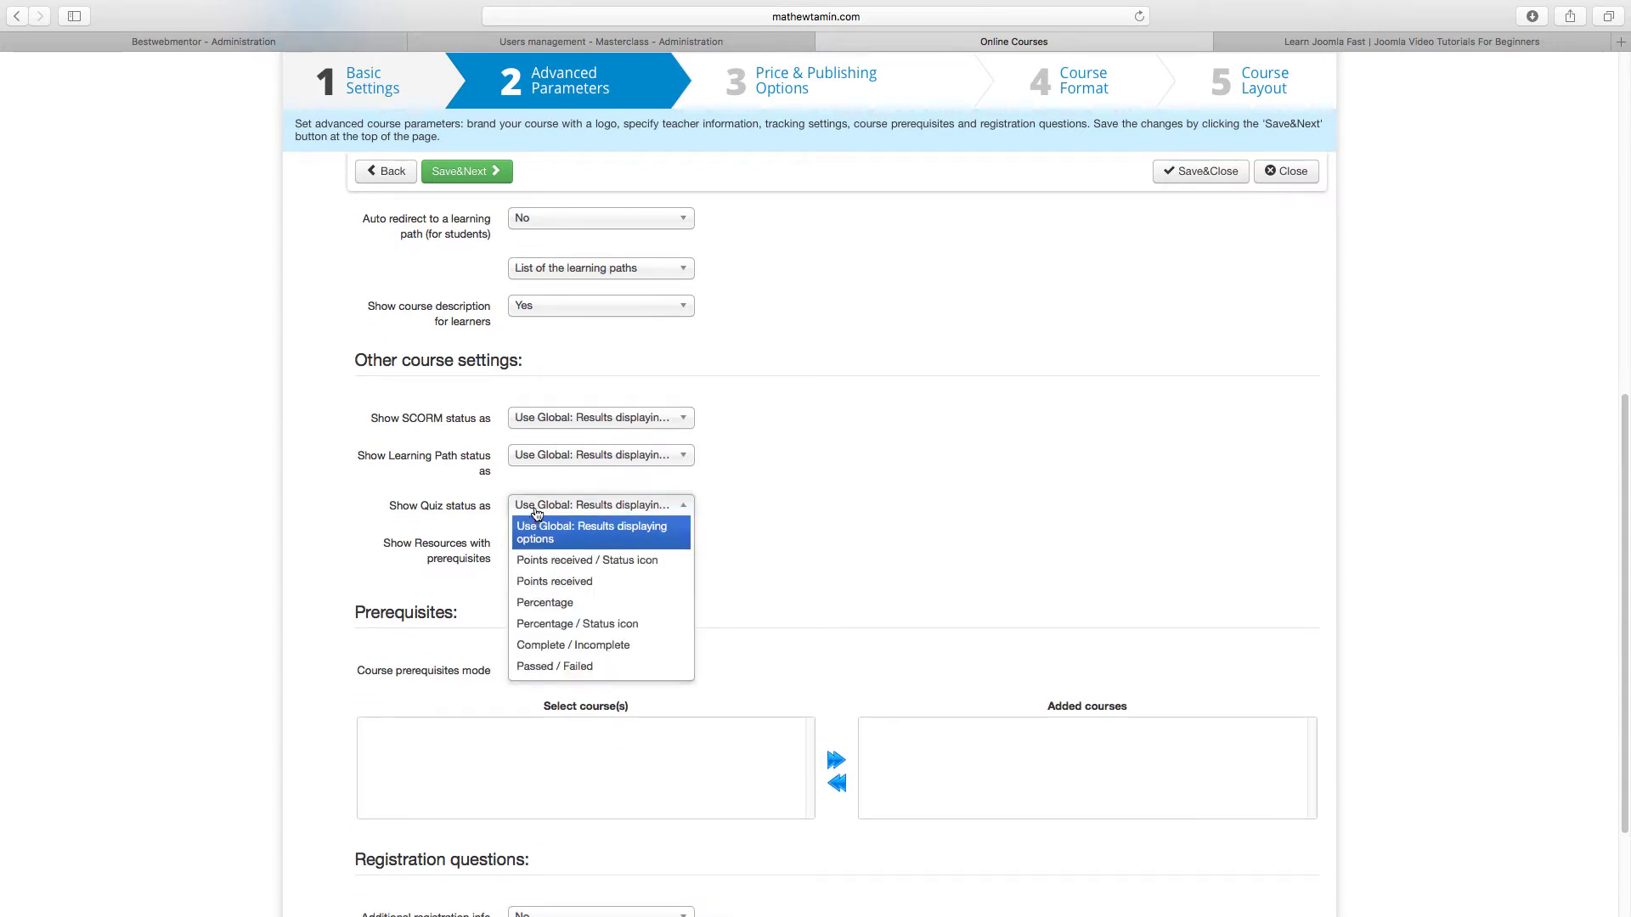
click(540, 509)
click(534, 551)
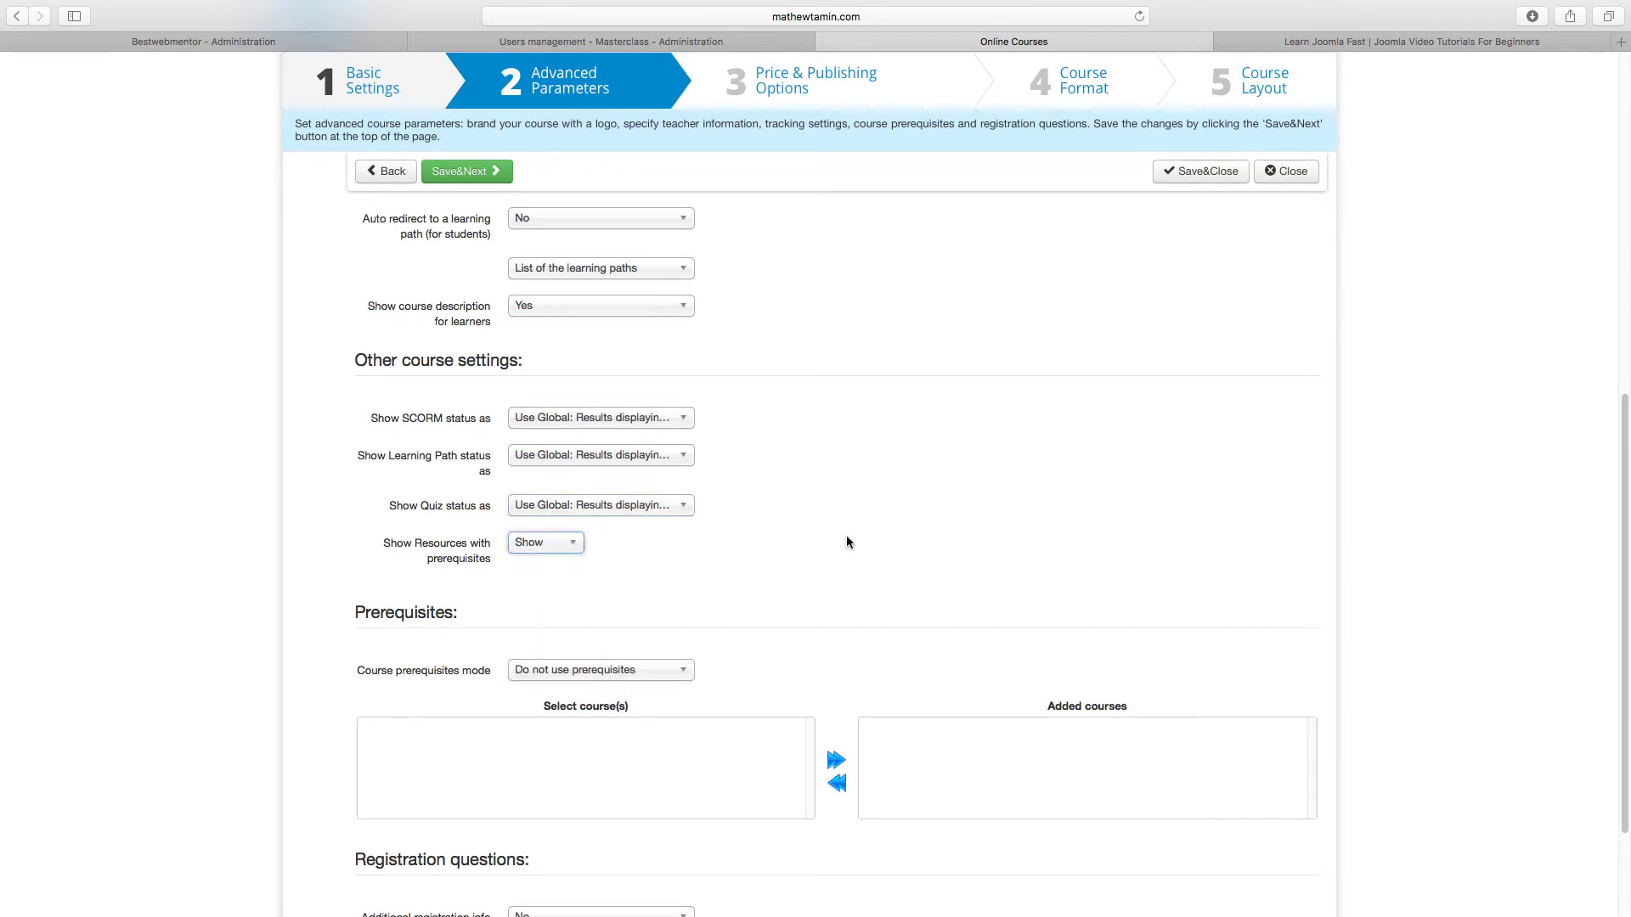
scroll(850, 542, down, 3)
click(608, 566)
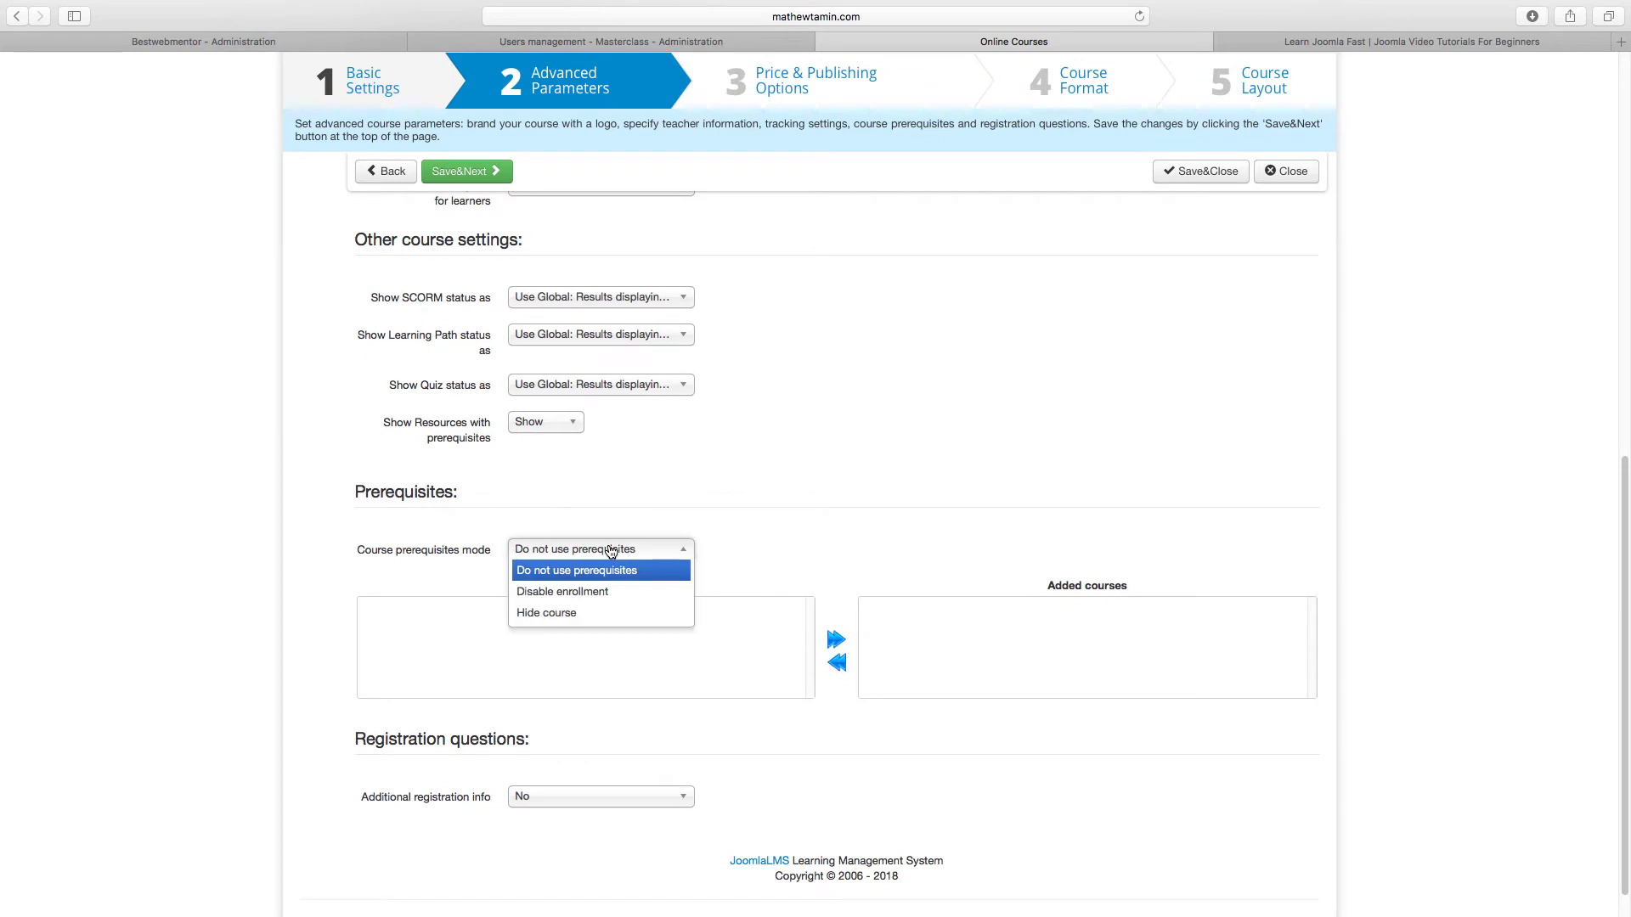
click(781, 482)
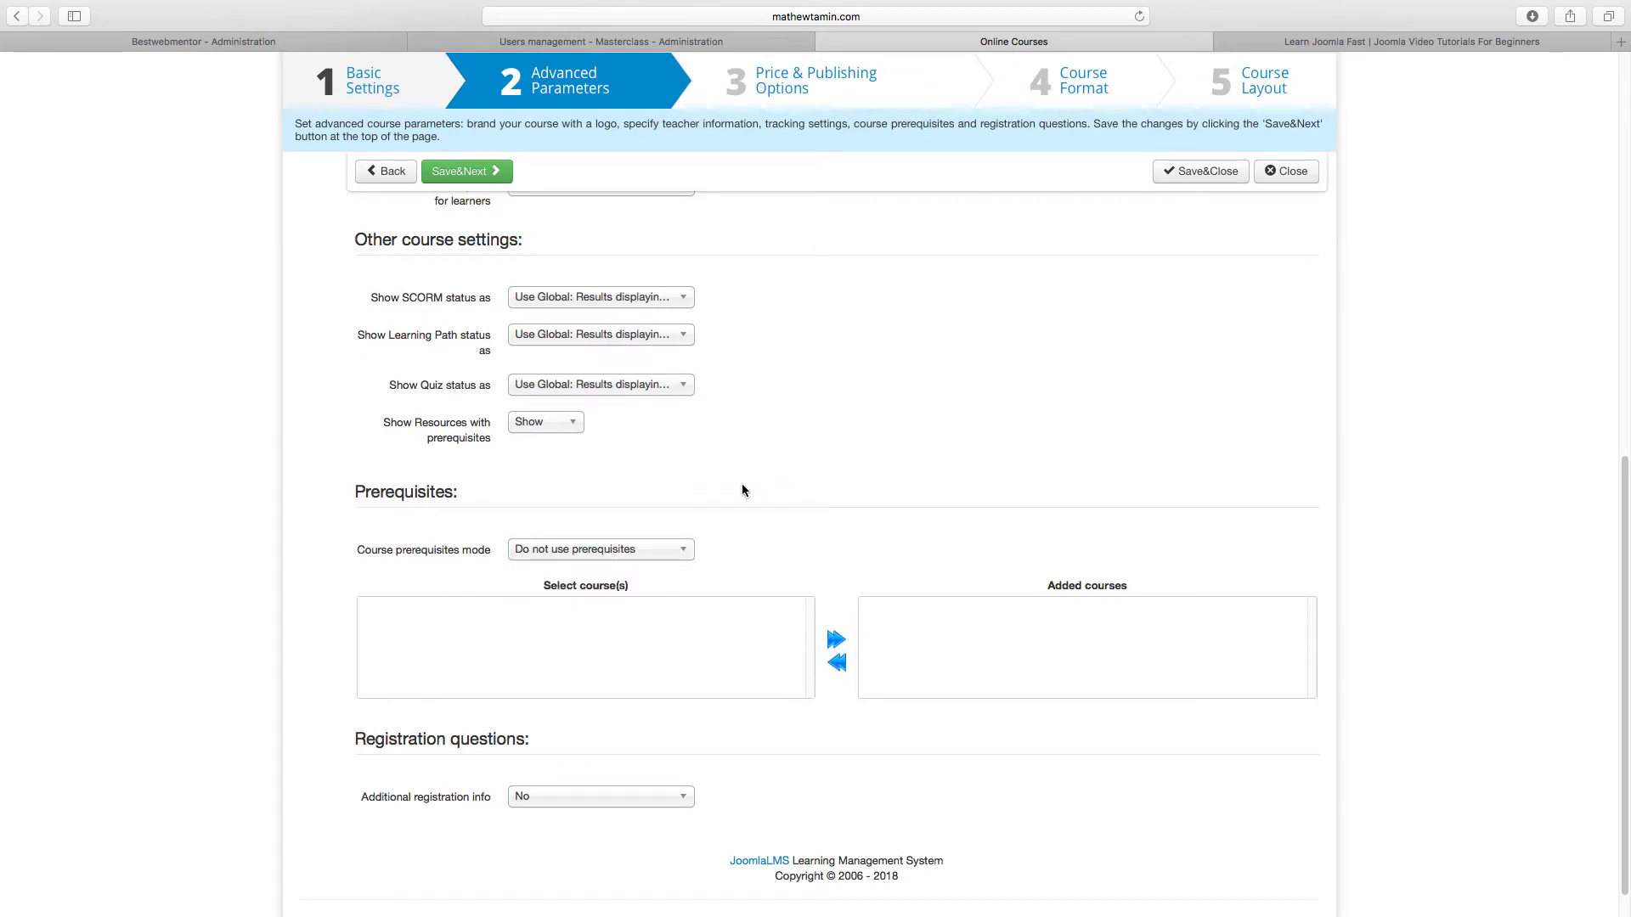
- Try Yes for additional registration info with its registration question fields, and restore it to No
scroll(679, 488, up, 1)
scroll(736, 492, down, 2)
click(594, 758)
click(595, 776)
scroll(766, 737, down, 3)
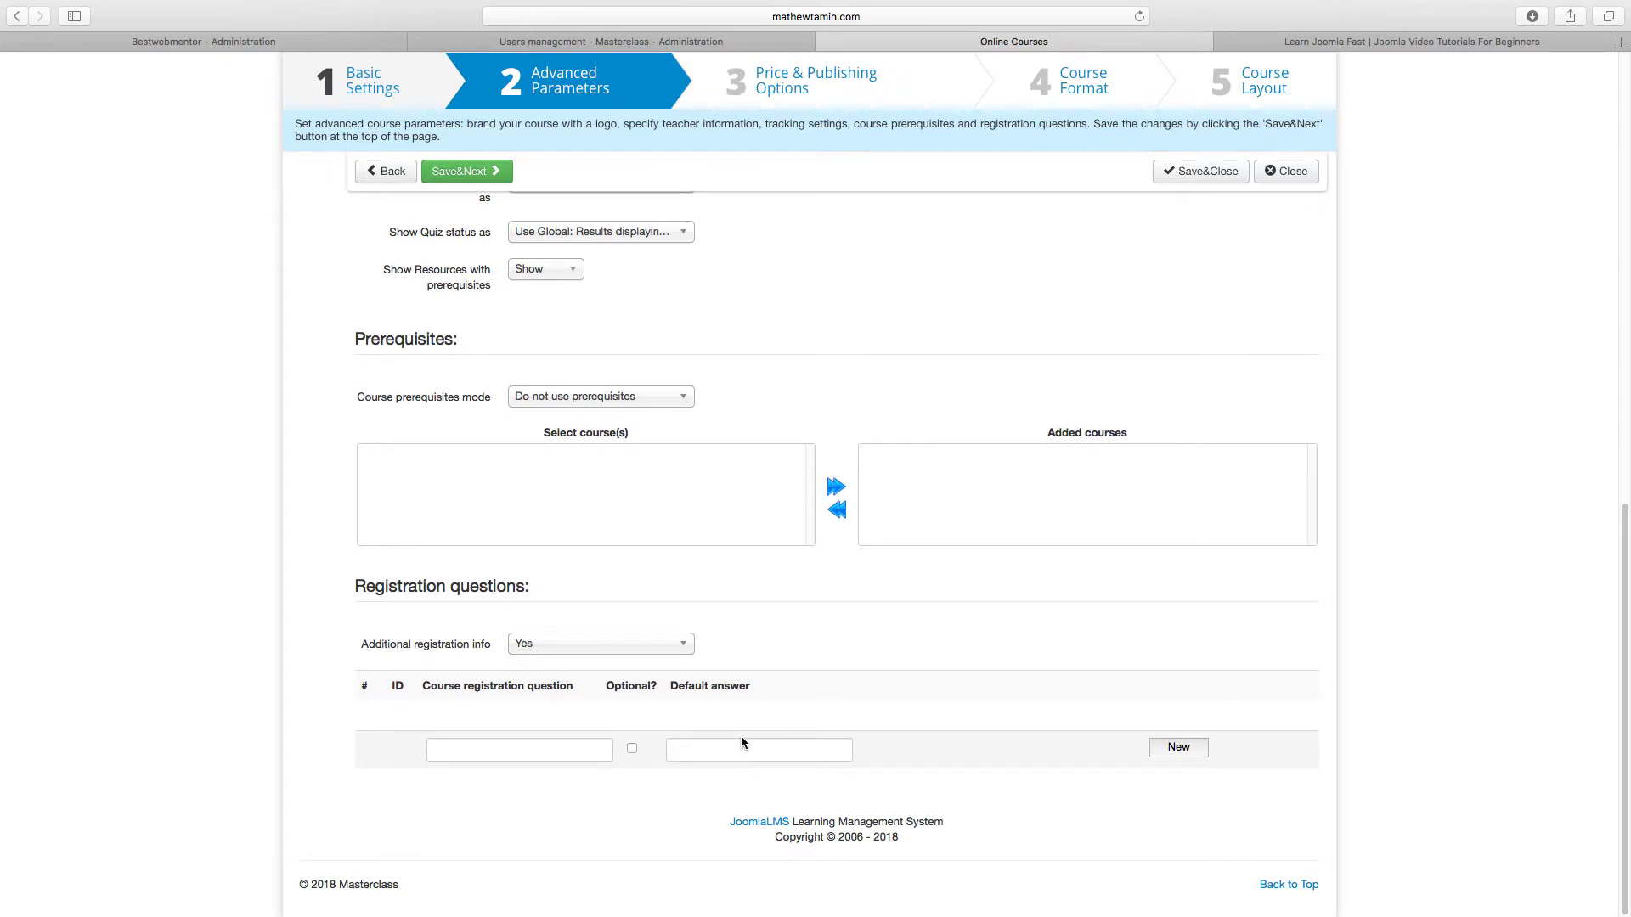
key(Tab)
click(780, 747)
click(625, 643)
click(619, 686)
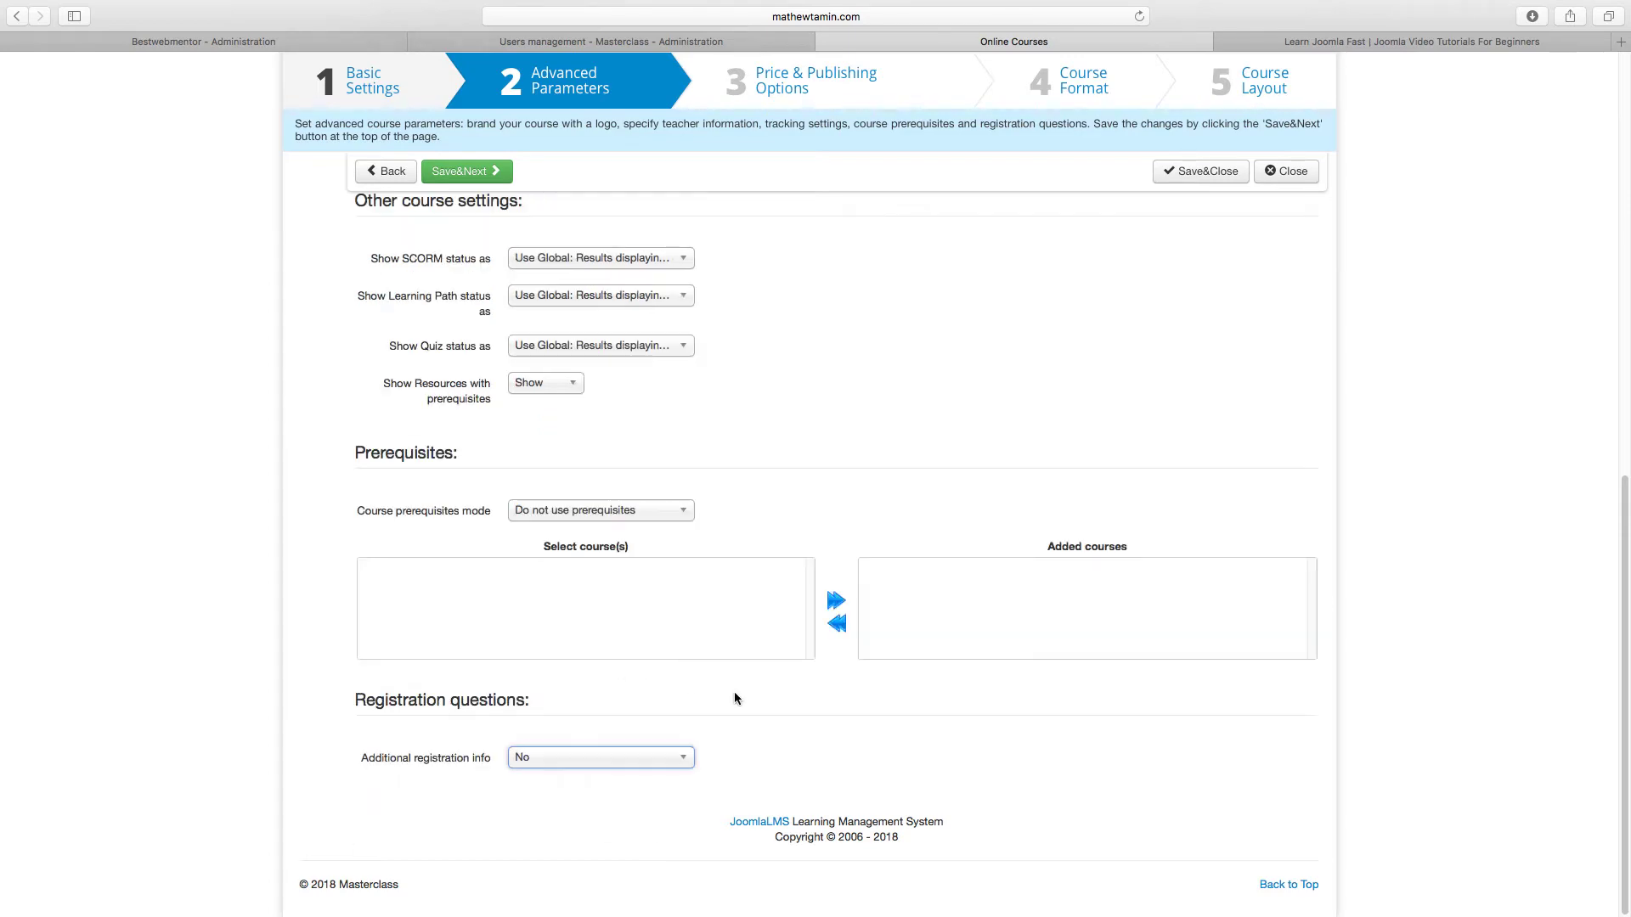
- Save the advanced parameters and choose Free as the fee type in the price and publishing options
scroll(746, 686, up, 15)
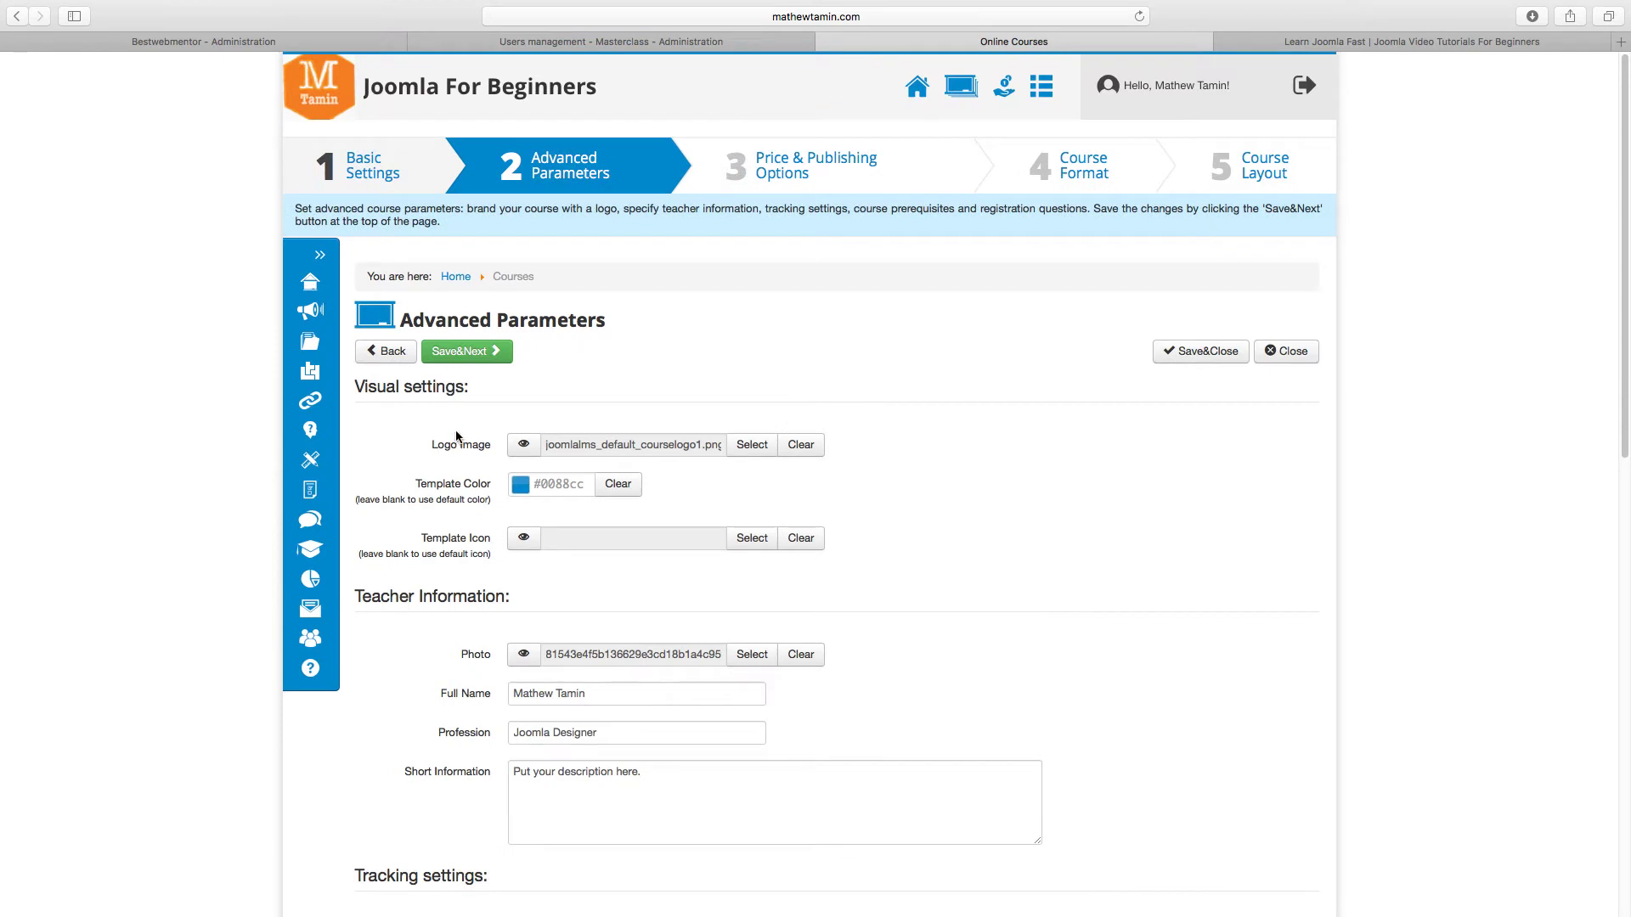
click(466, 352)
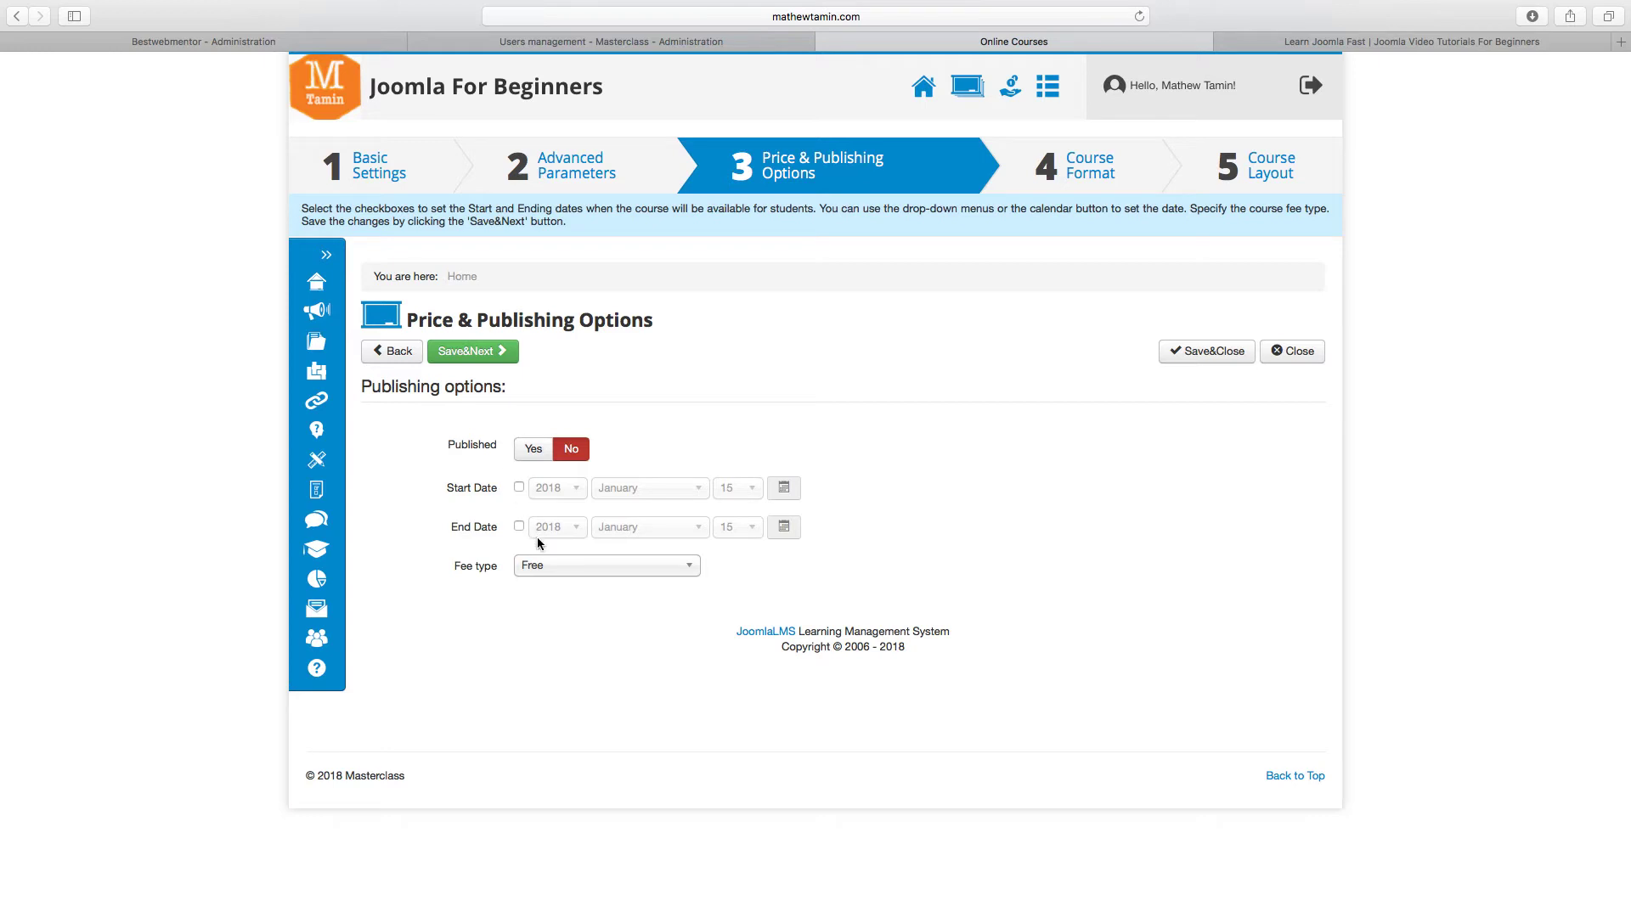
click(548, 569)
click(554, 609)
- Try enabling the course's start and end dates, look at the year and month choices, and disable both dates again
click(518, 488)
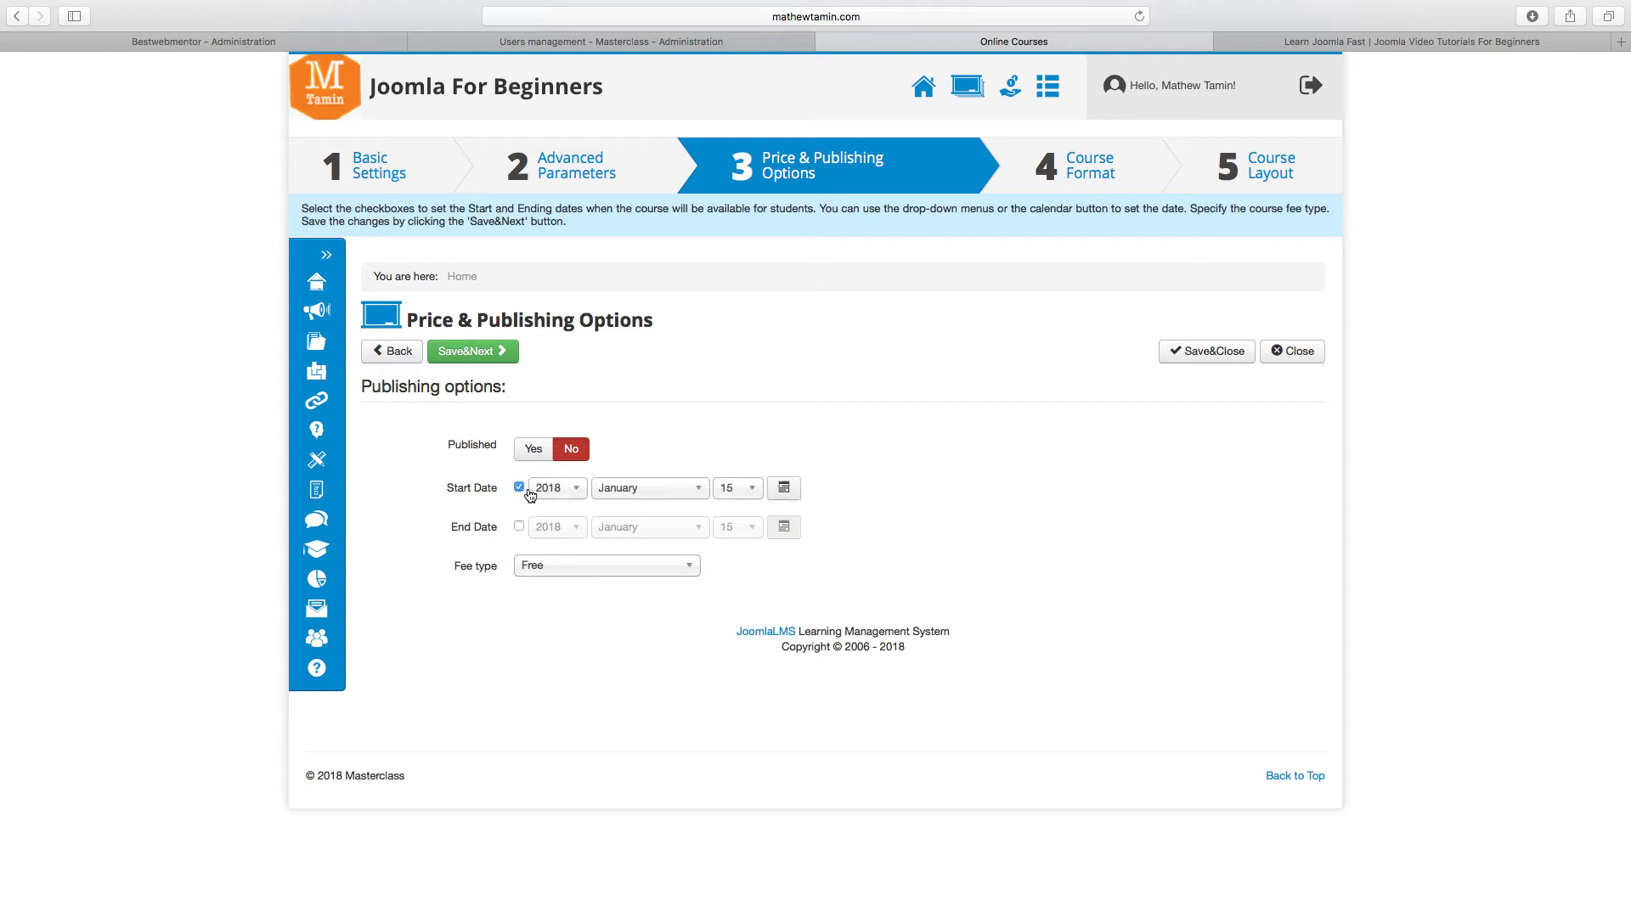
click(581, 493)
click(581, 491)
click(628, 487)
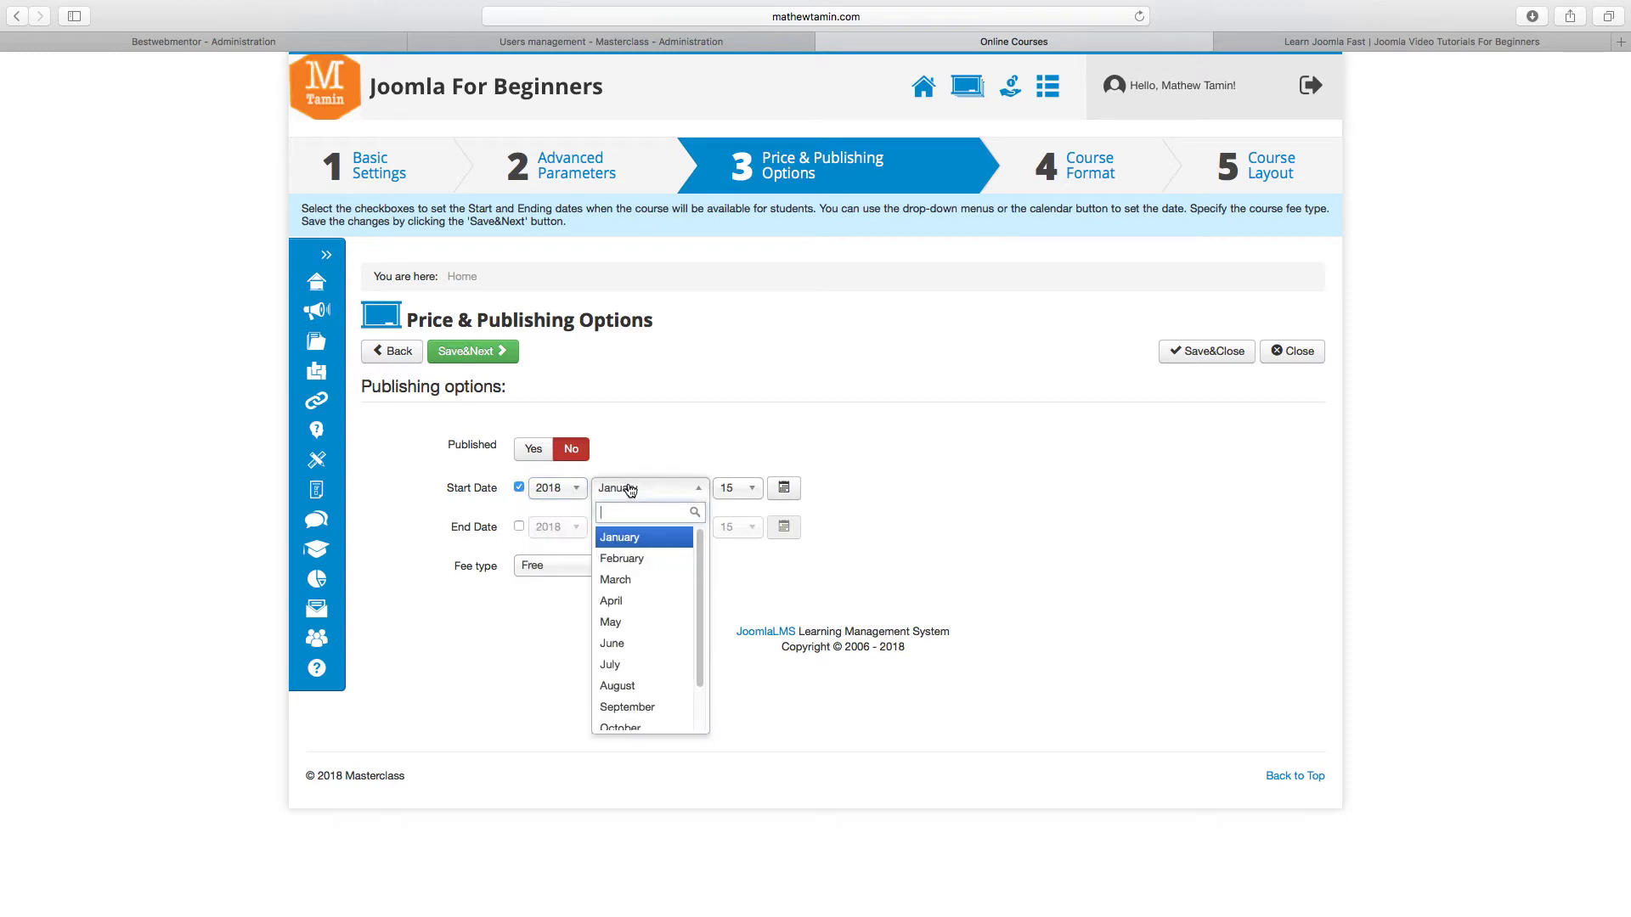
click(628, 488)
click(518, 527)
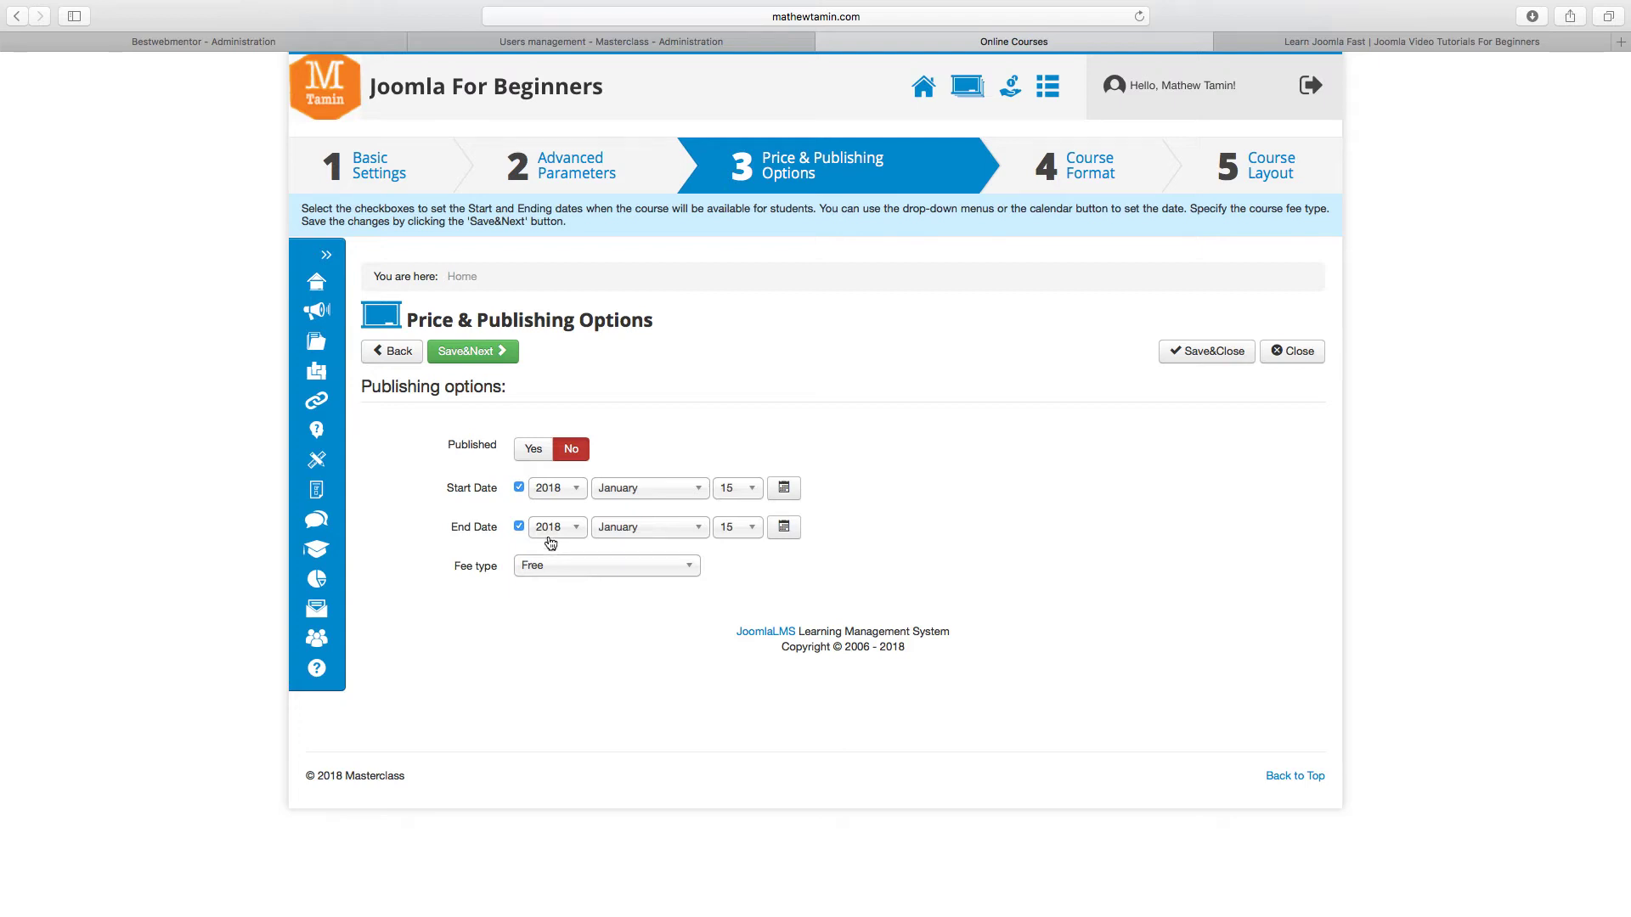
click(518, 489)
click(519, 527)
- Set the course's Published option to Yes
click(528, 449)
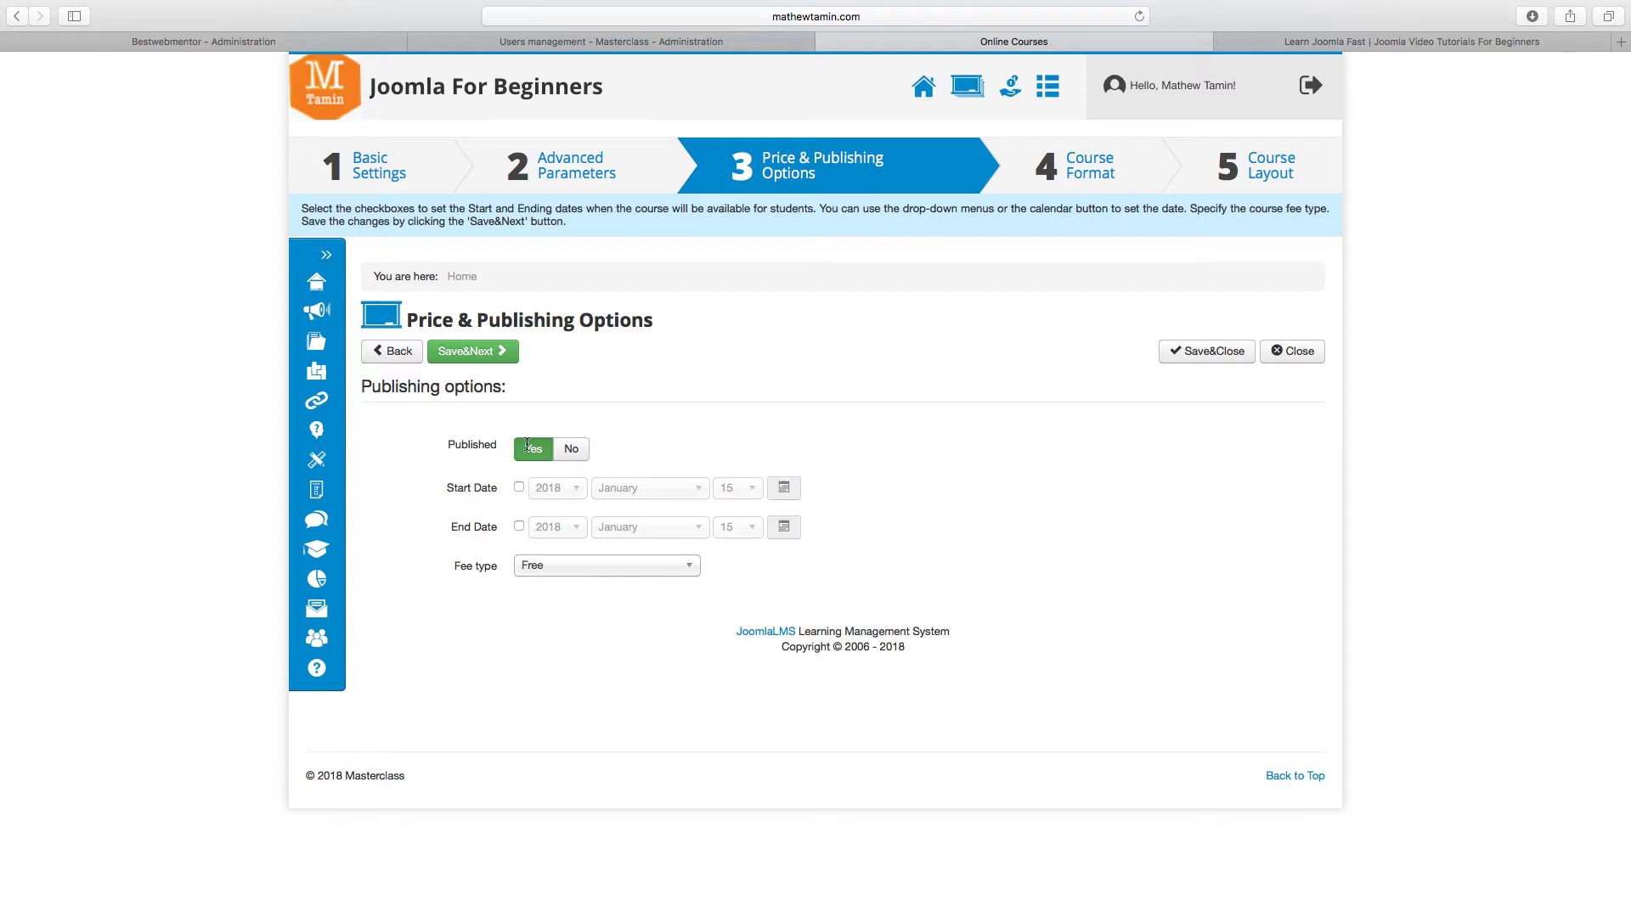
- Set the fee type to Paid and title the course subscription "Paid Course"
click(571, 573)
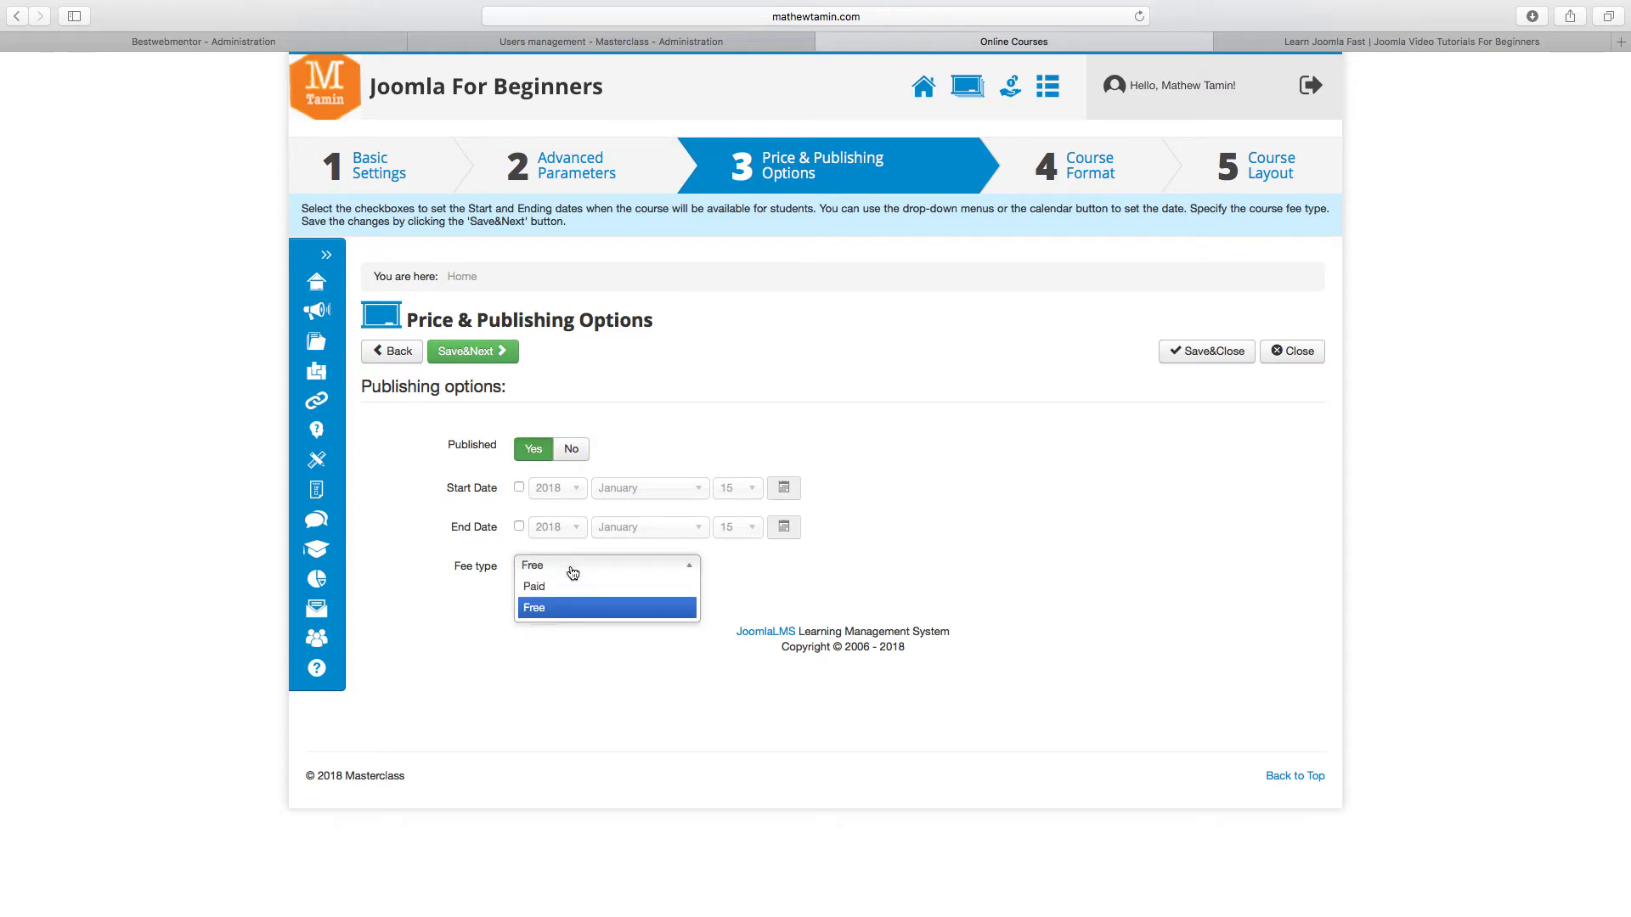
click(568, 588)
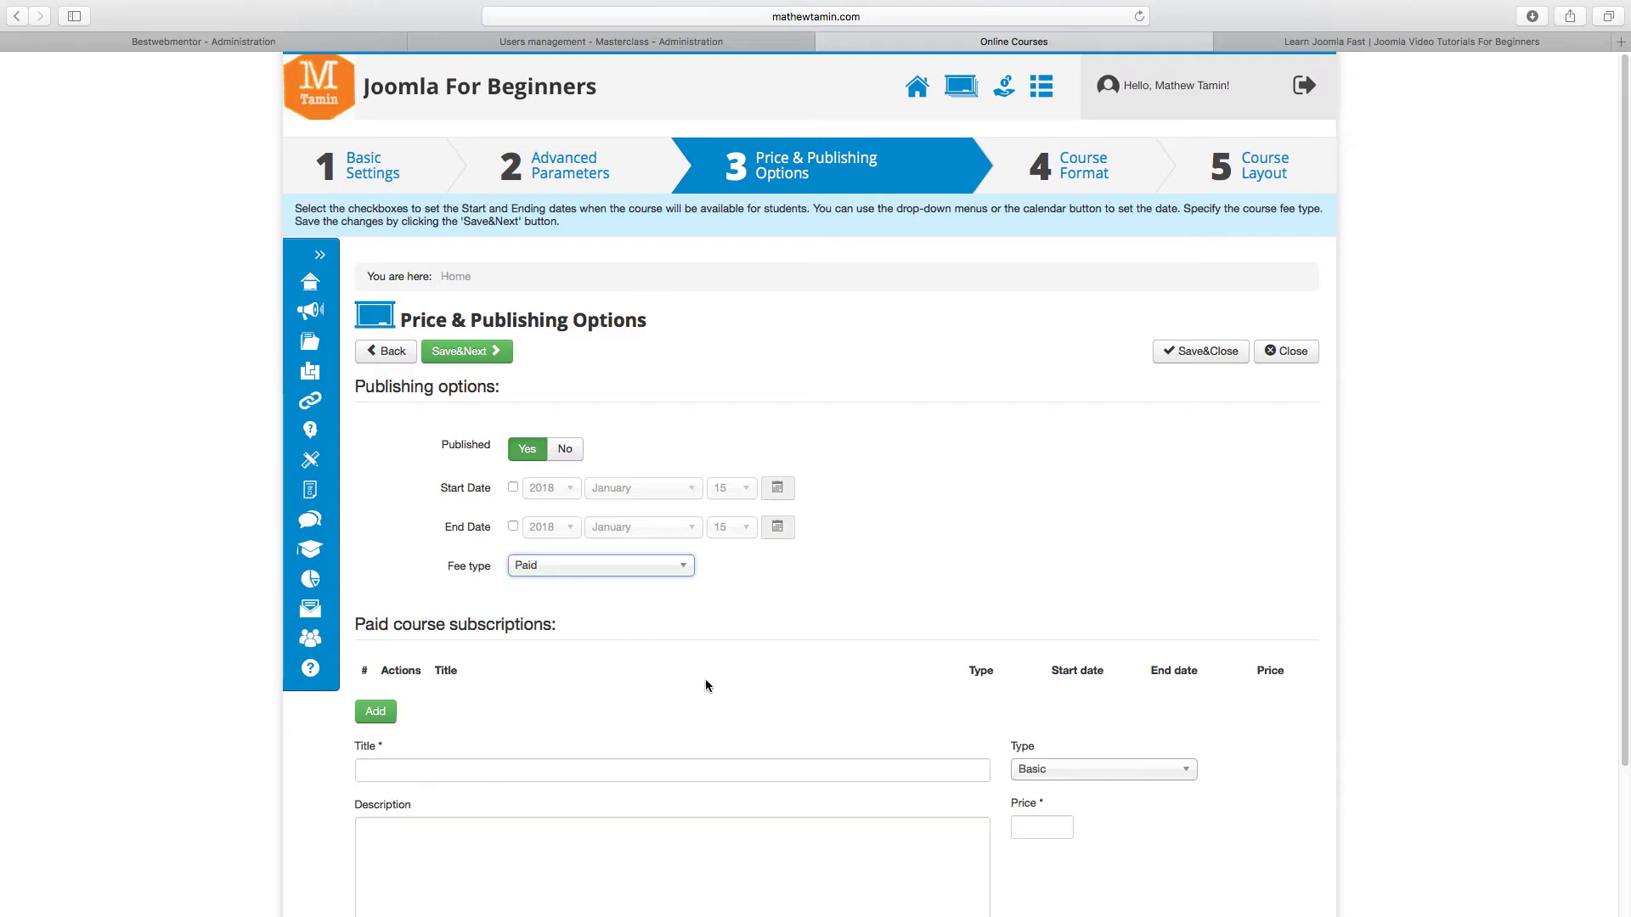
scroll(705, 679, down, 3)
click(666, 665)
text(Paid Coure)
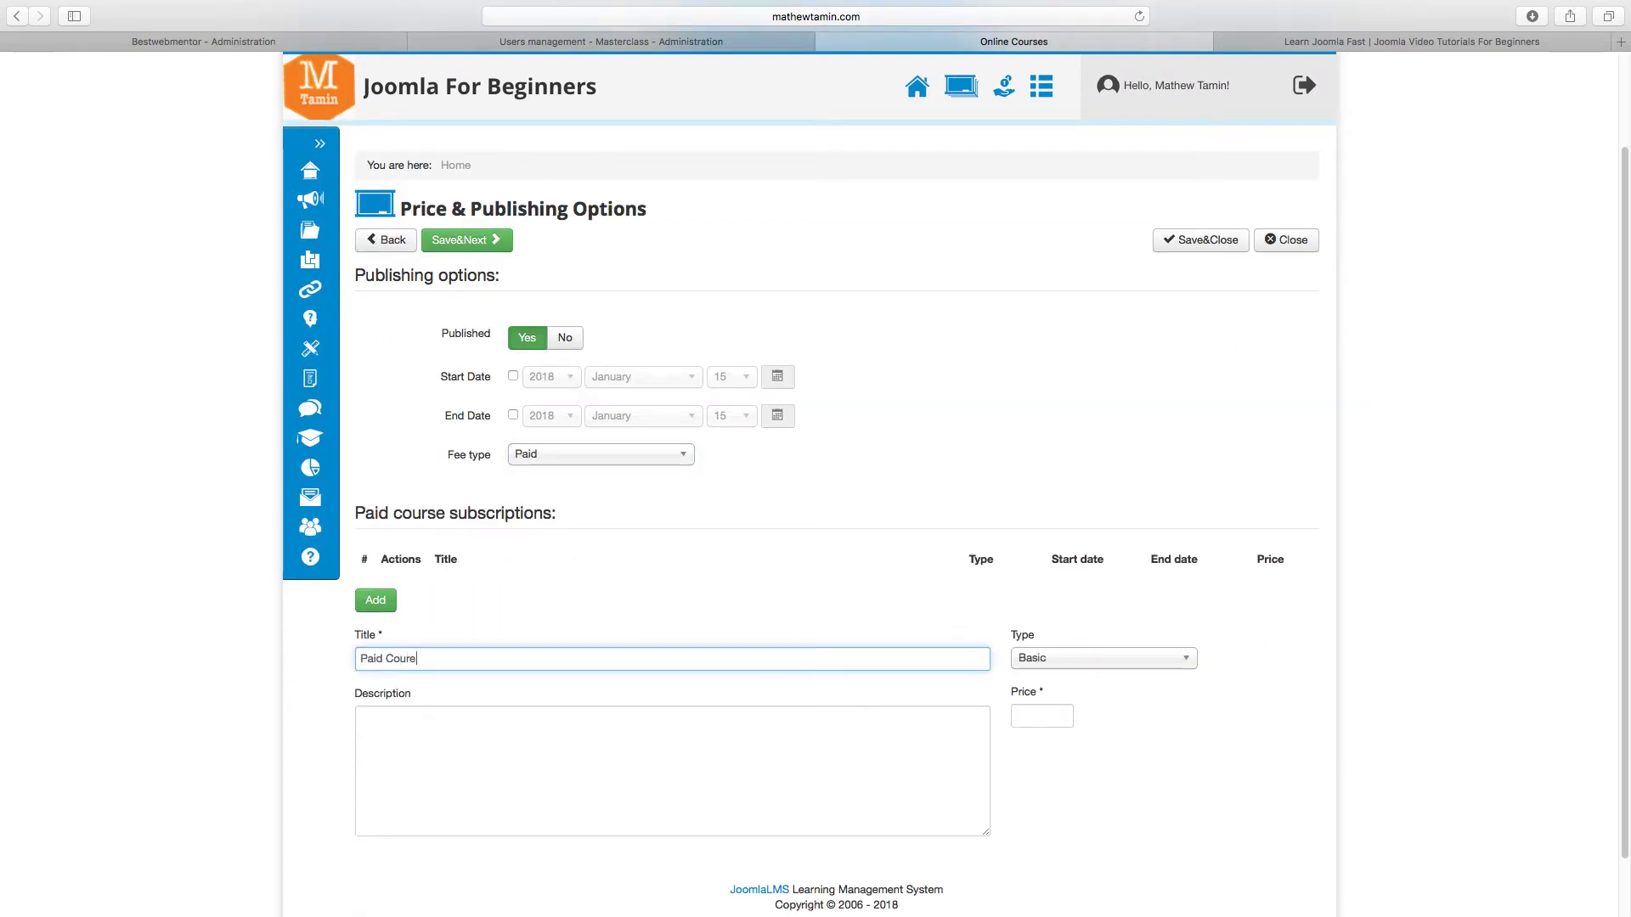
key(BackSpace)
text(se)
- Set the subscription type to X days access with a price of 99 and an access term of 3 days
click(1076, 656)
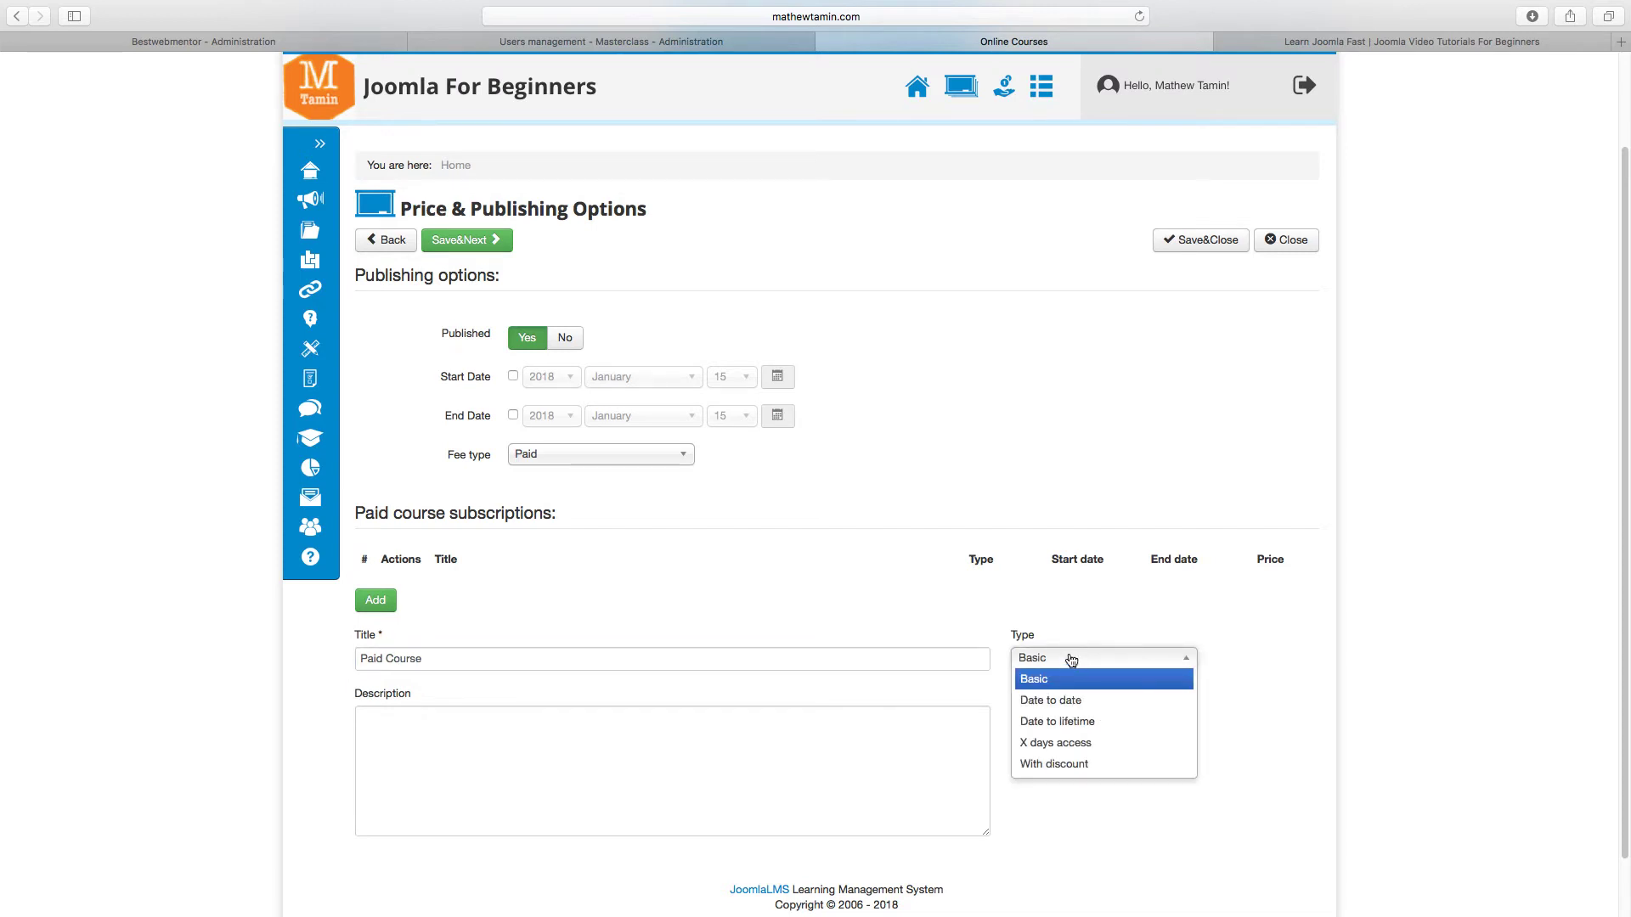
click(1068, 741)
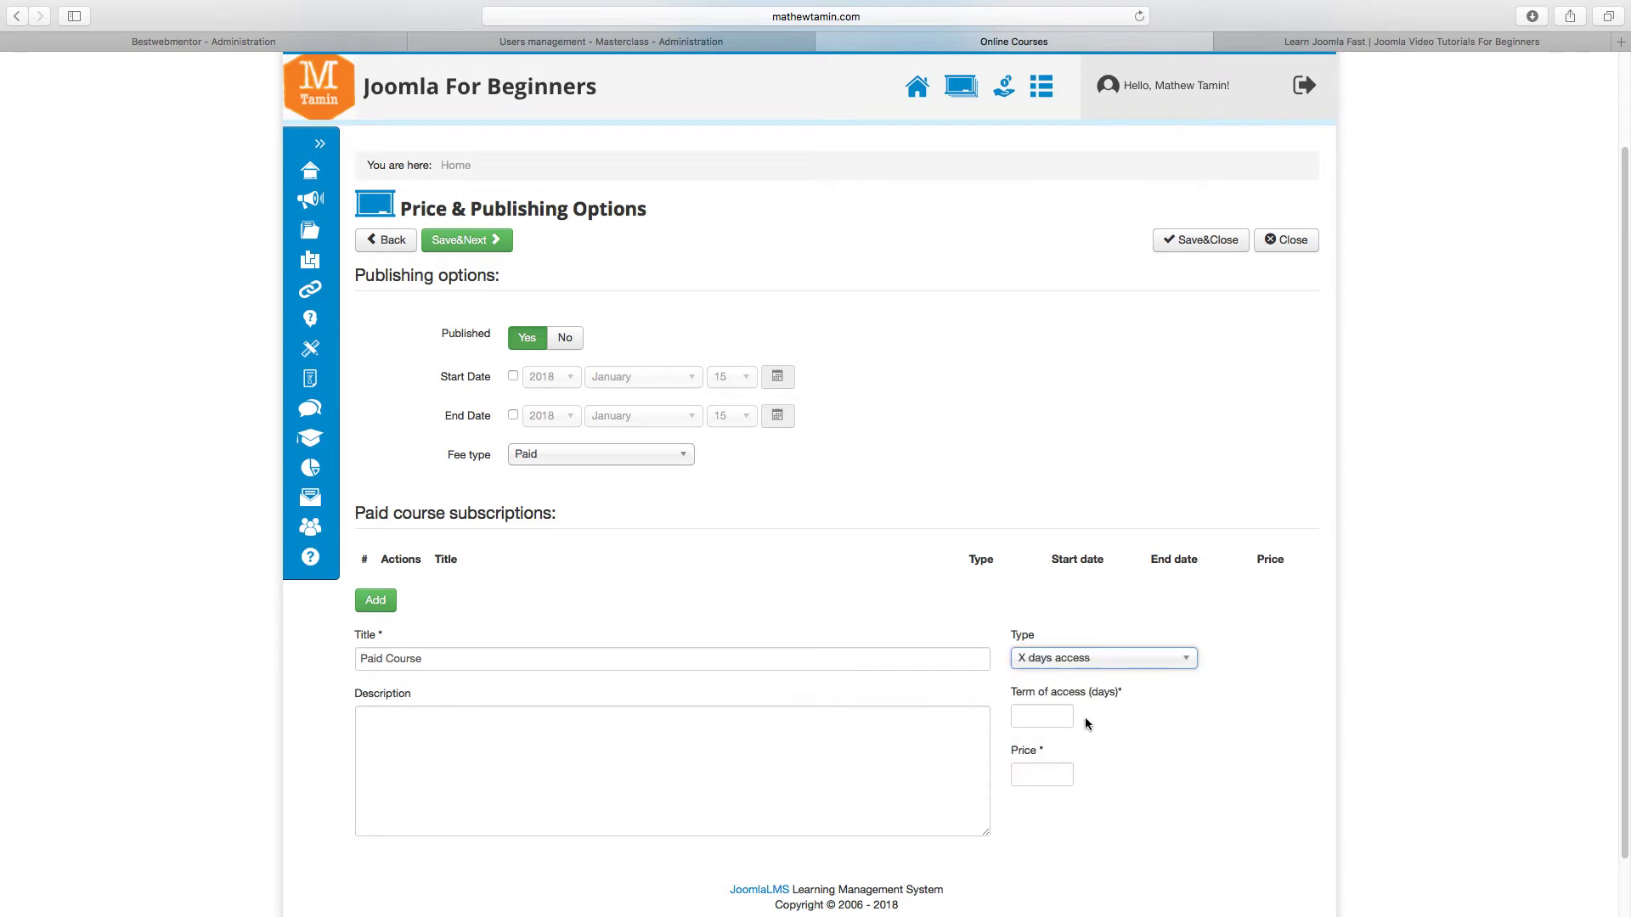
click(1084, 664)
click(1084, 665)
click(1048, 774)
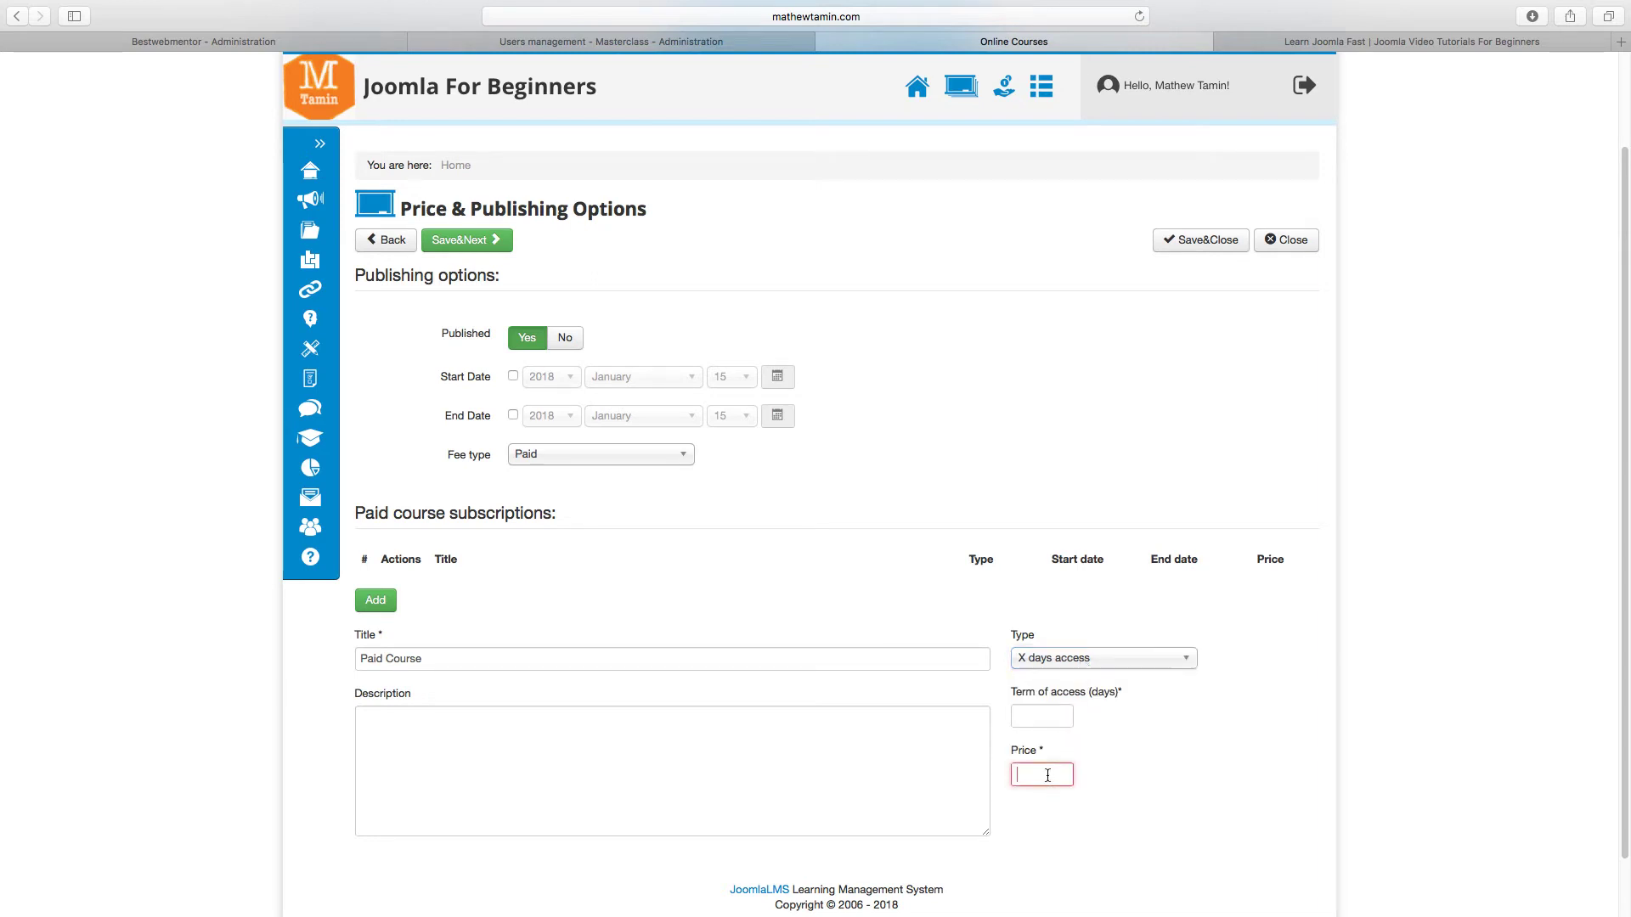
text(99)
click(1053, 717)
text(3)
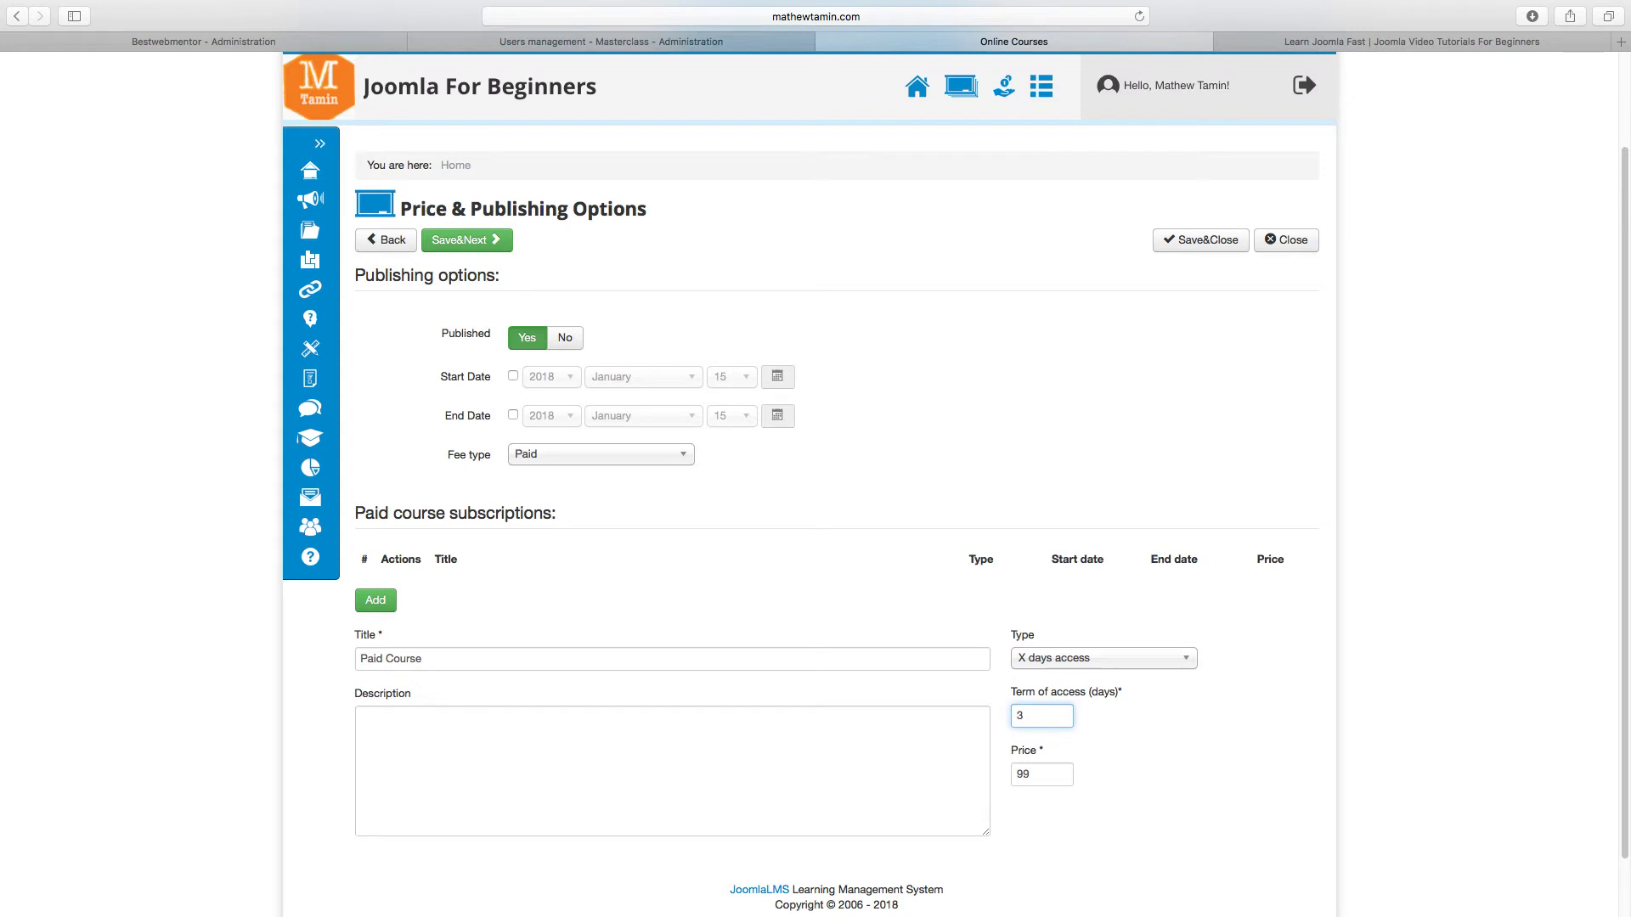
- Try the Date to date and Date to lifetime types for the paid subscription
click(1055, 659)
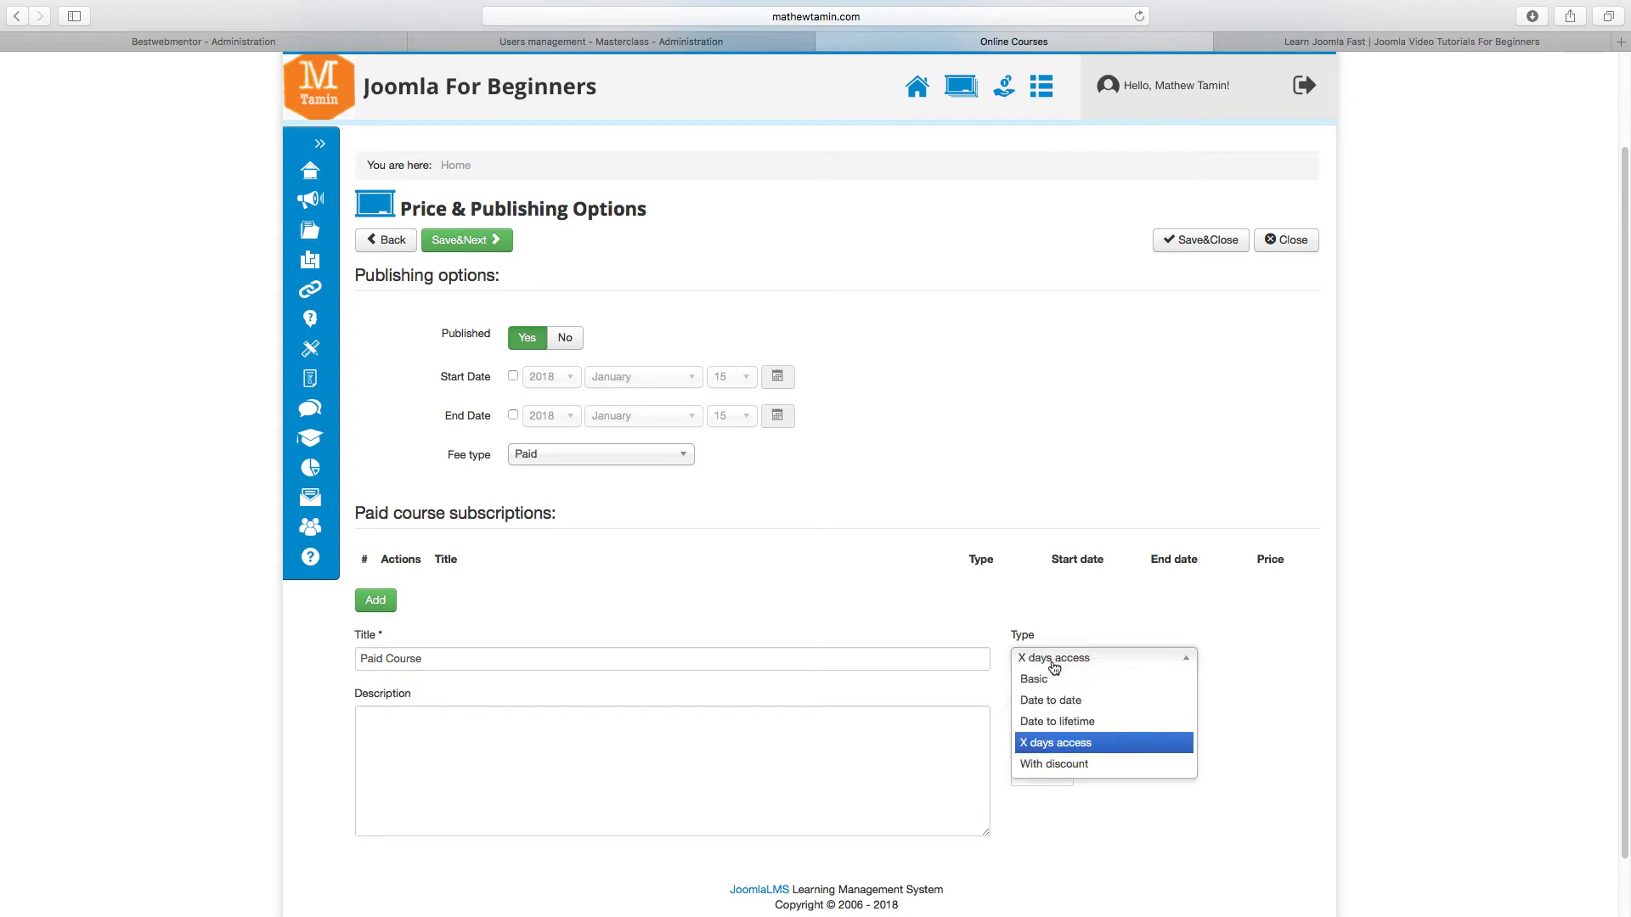
click(1045, 700)
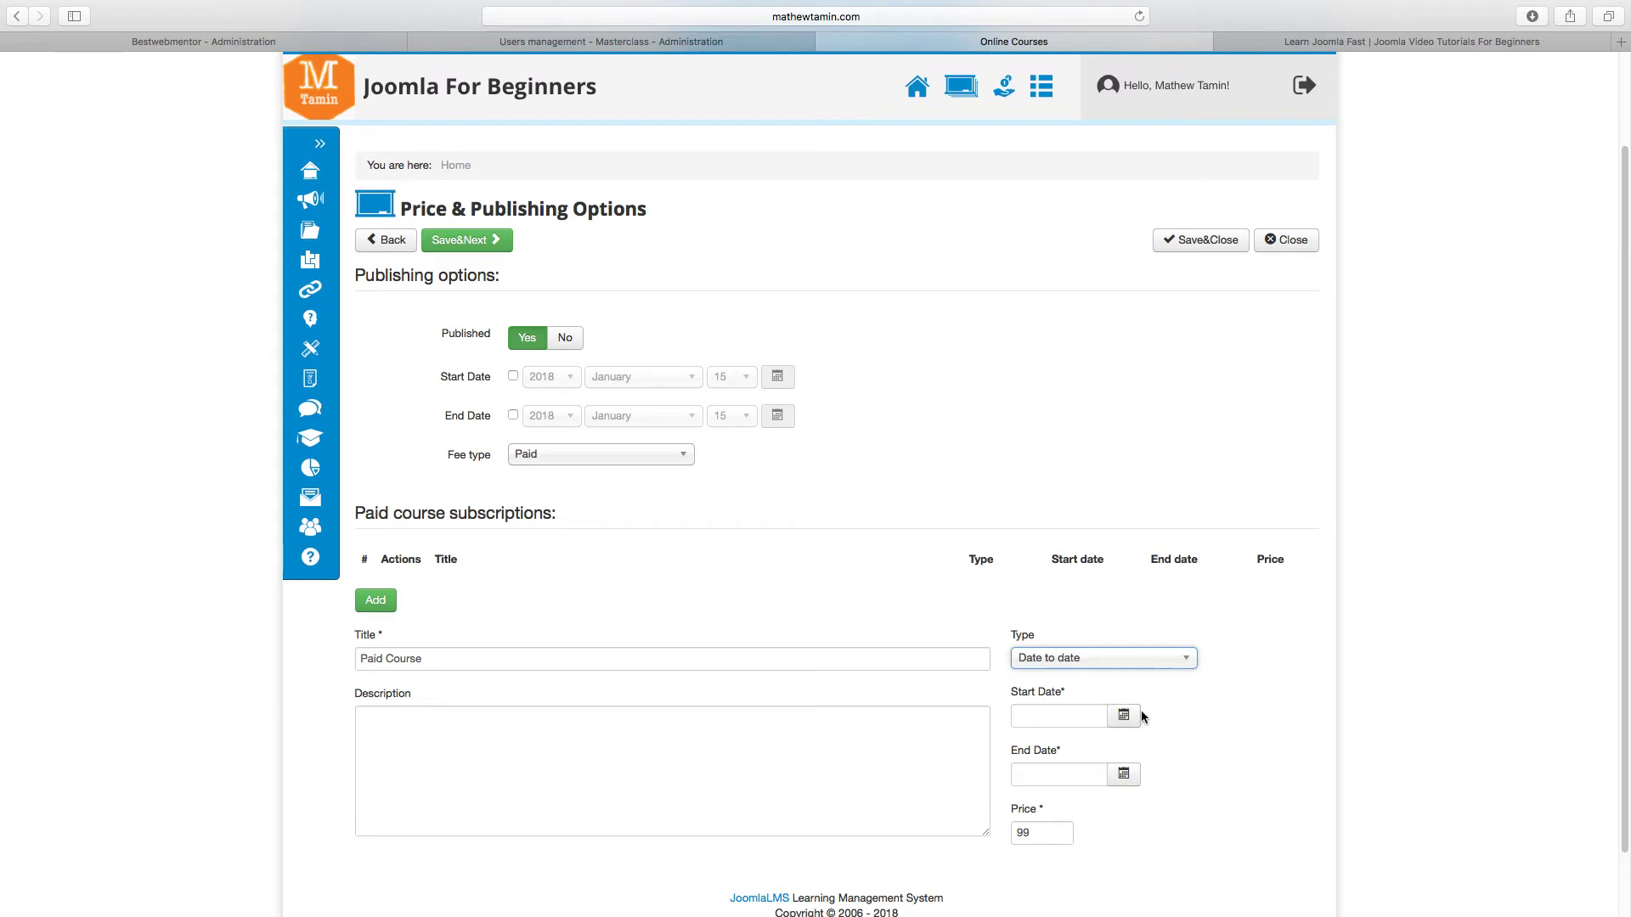
scroll(1155, 717, down, 2)
click(1058, 757)
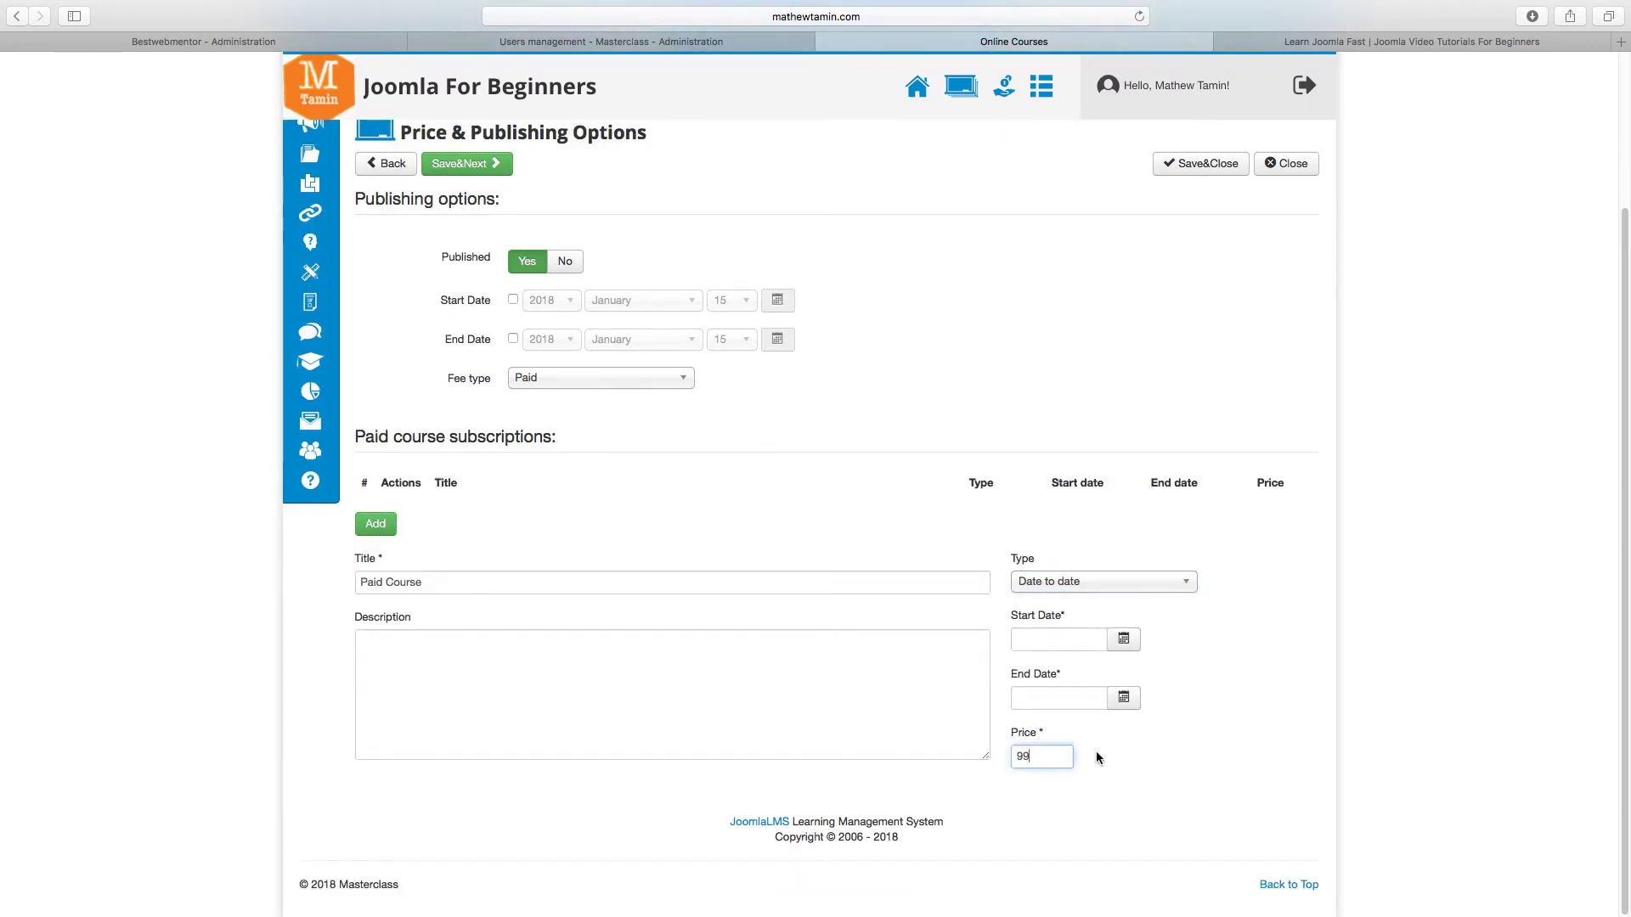
click(1150, 581)
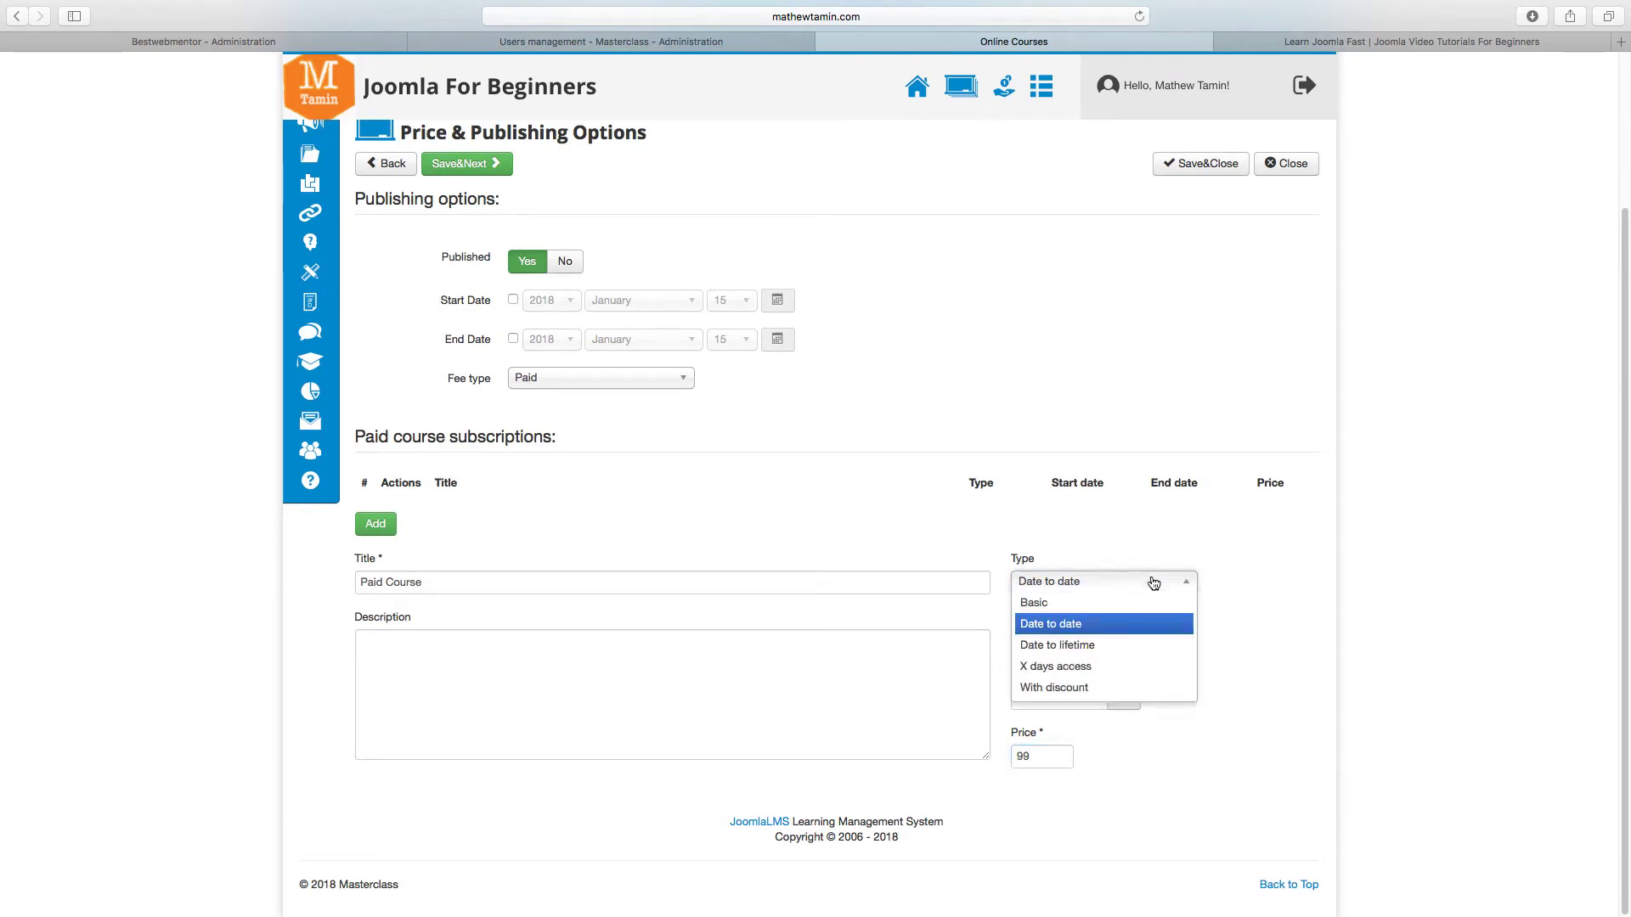
click(1110, 645)
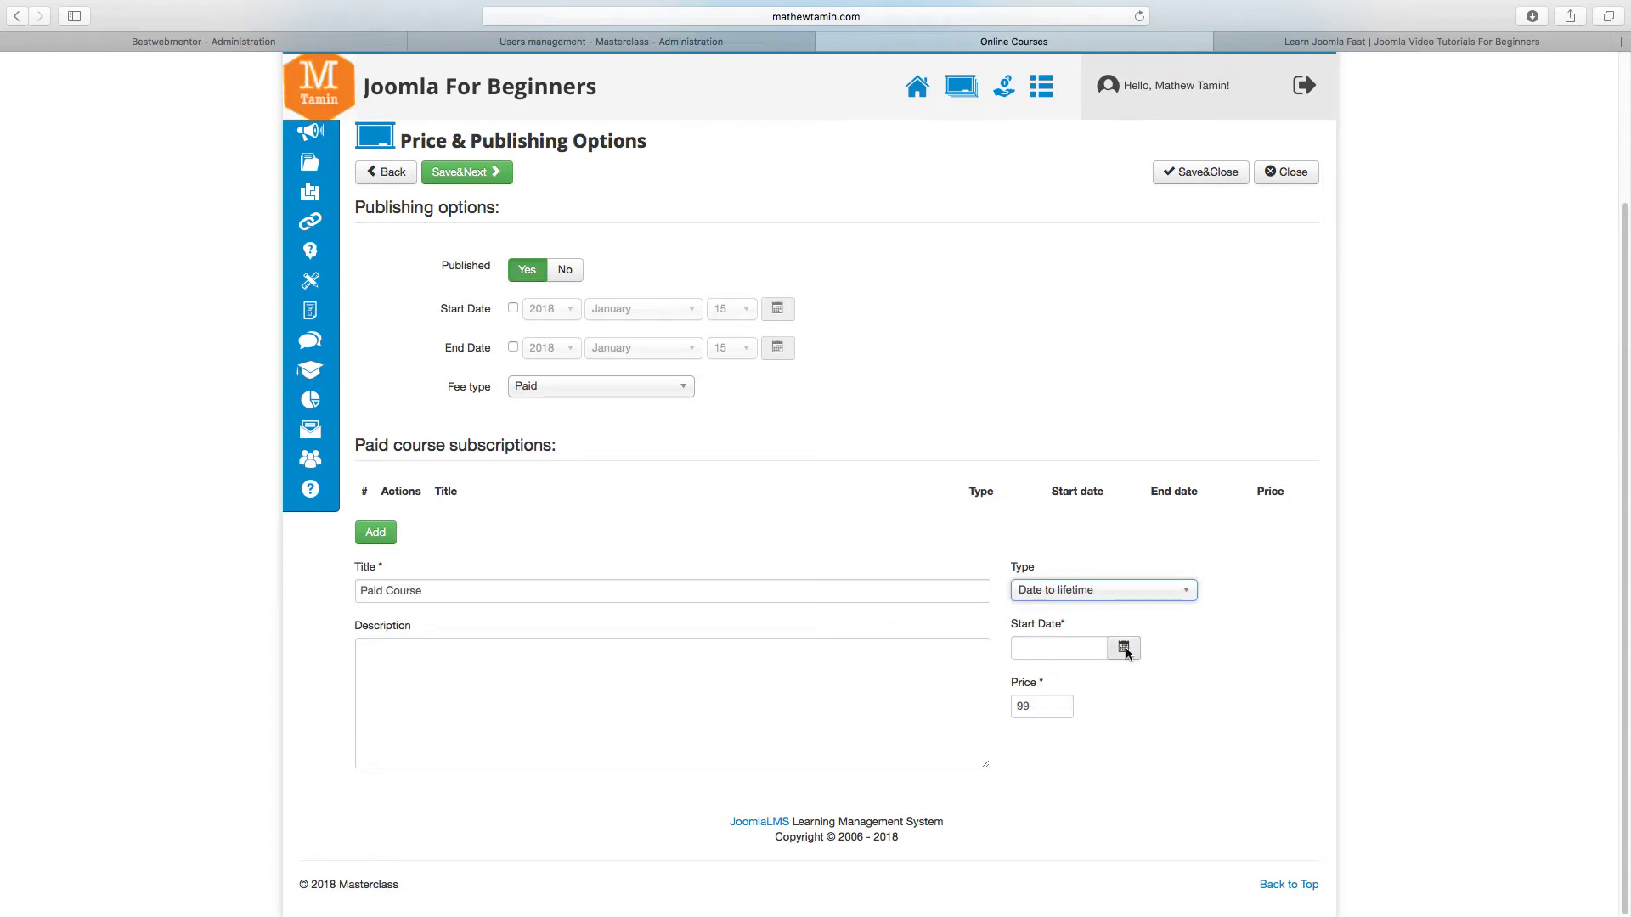
- Try the With discount subscription type and its discount field, and set the type to Basic
click(1163, 602)
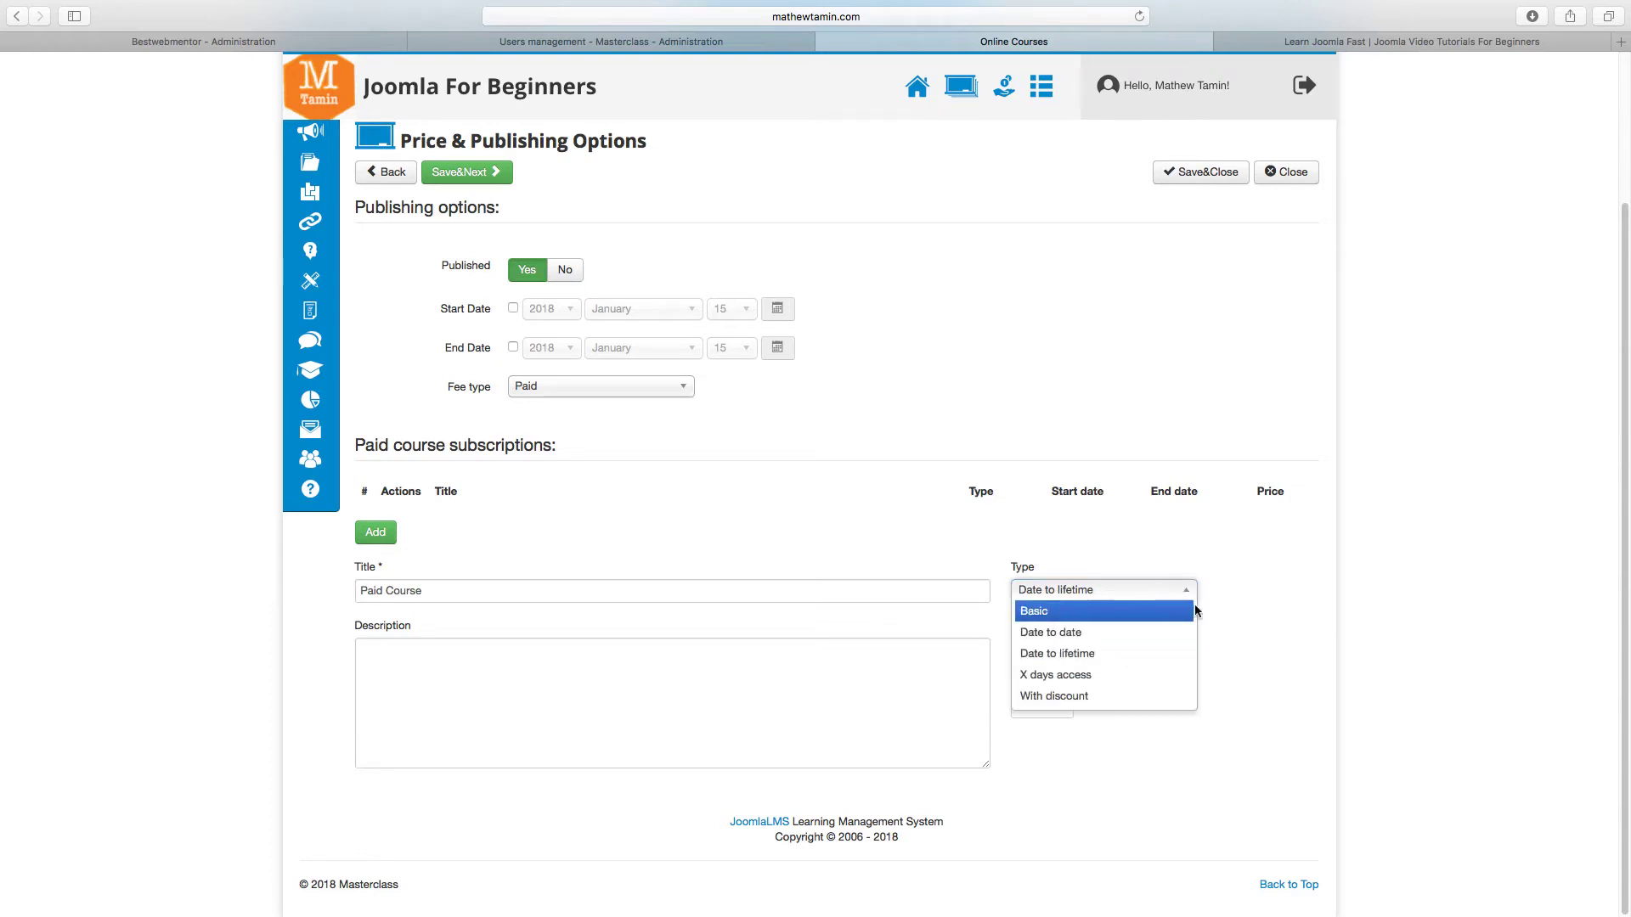
click(1090, 706)
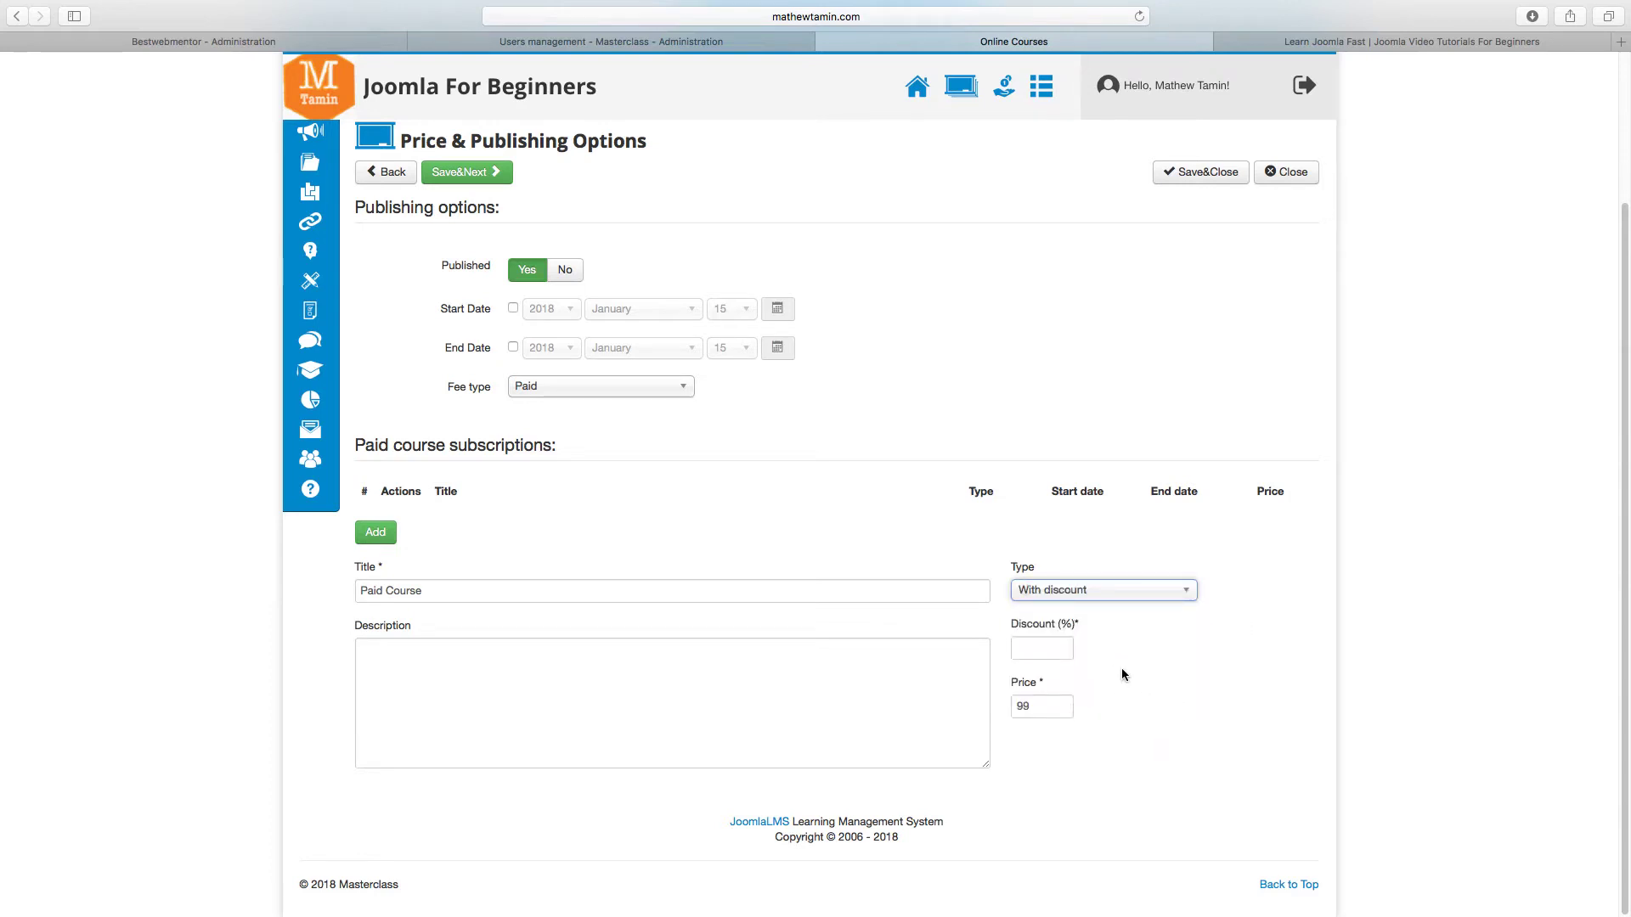
click(1049, 651)
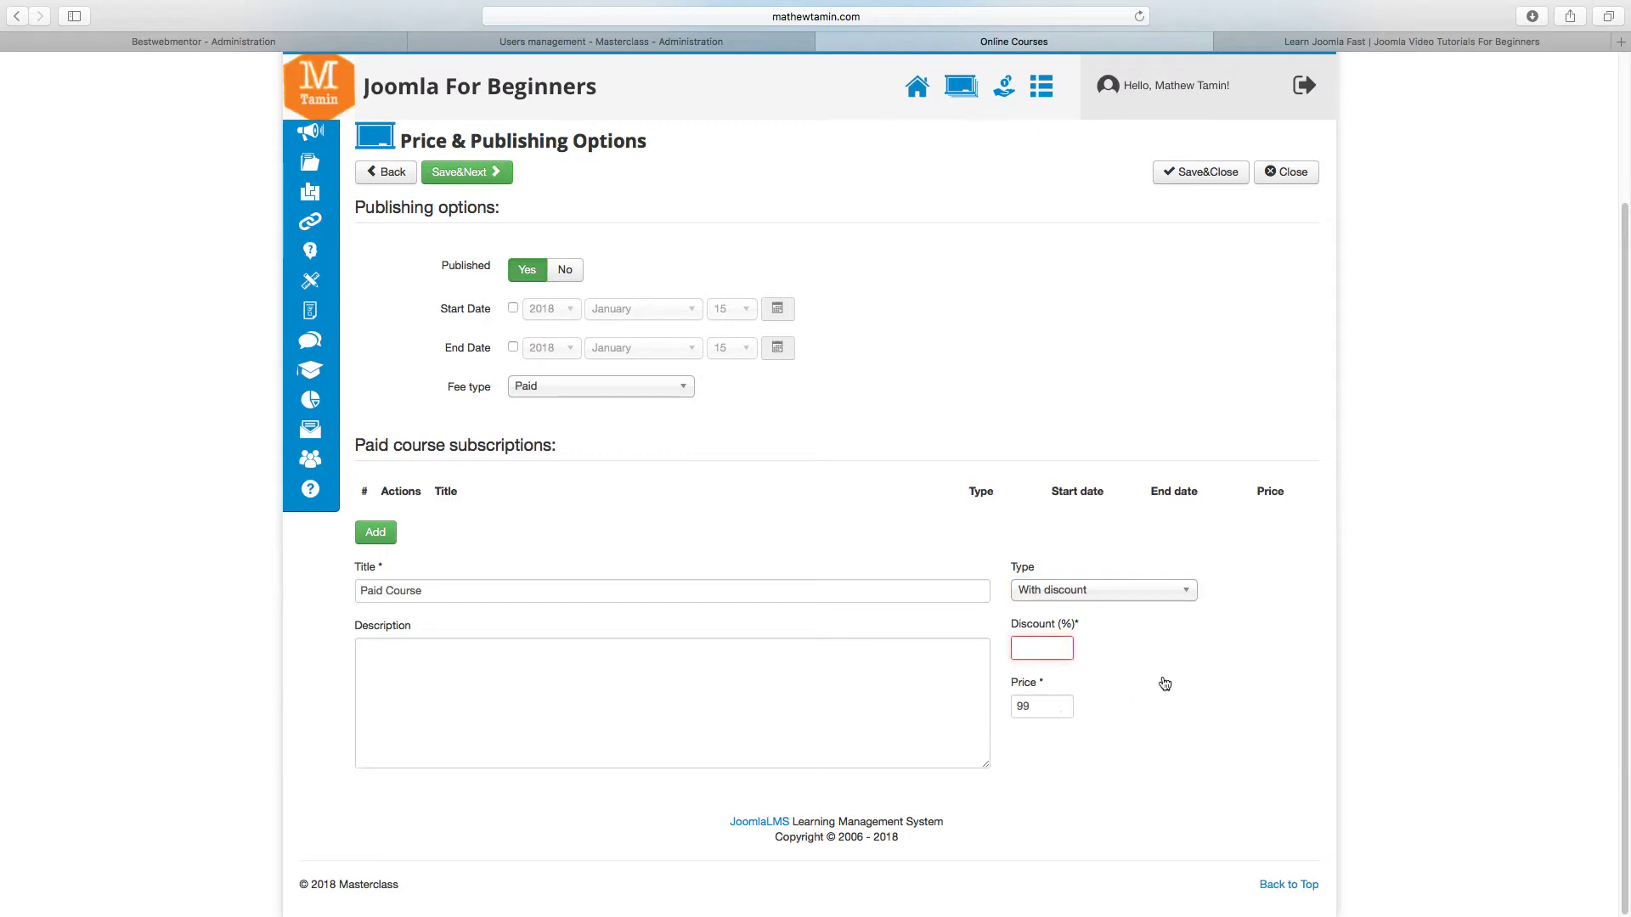
click(1152, 597)
click(1121, 613)
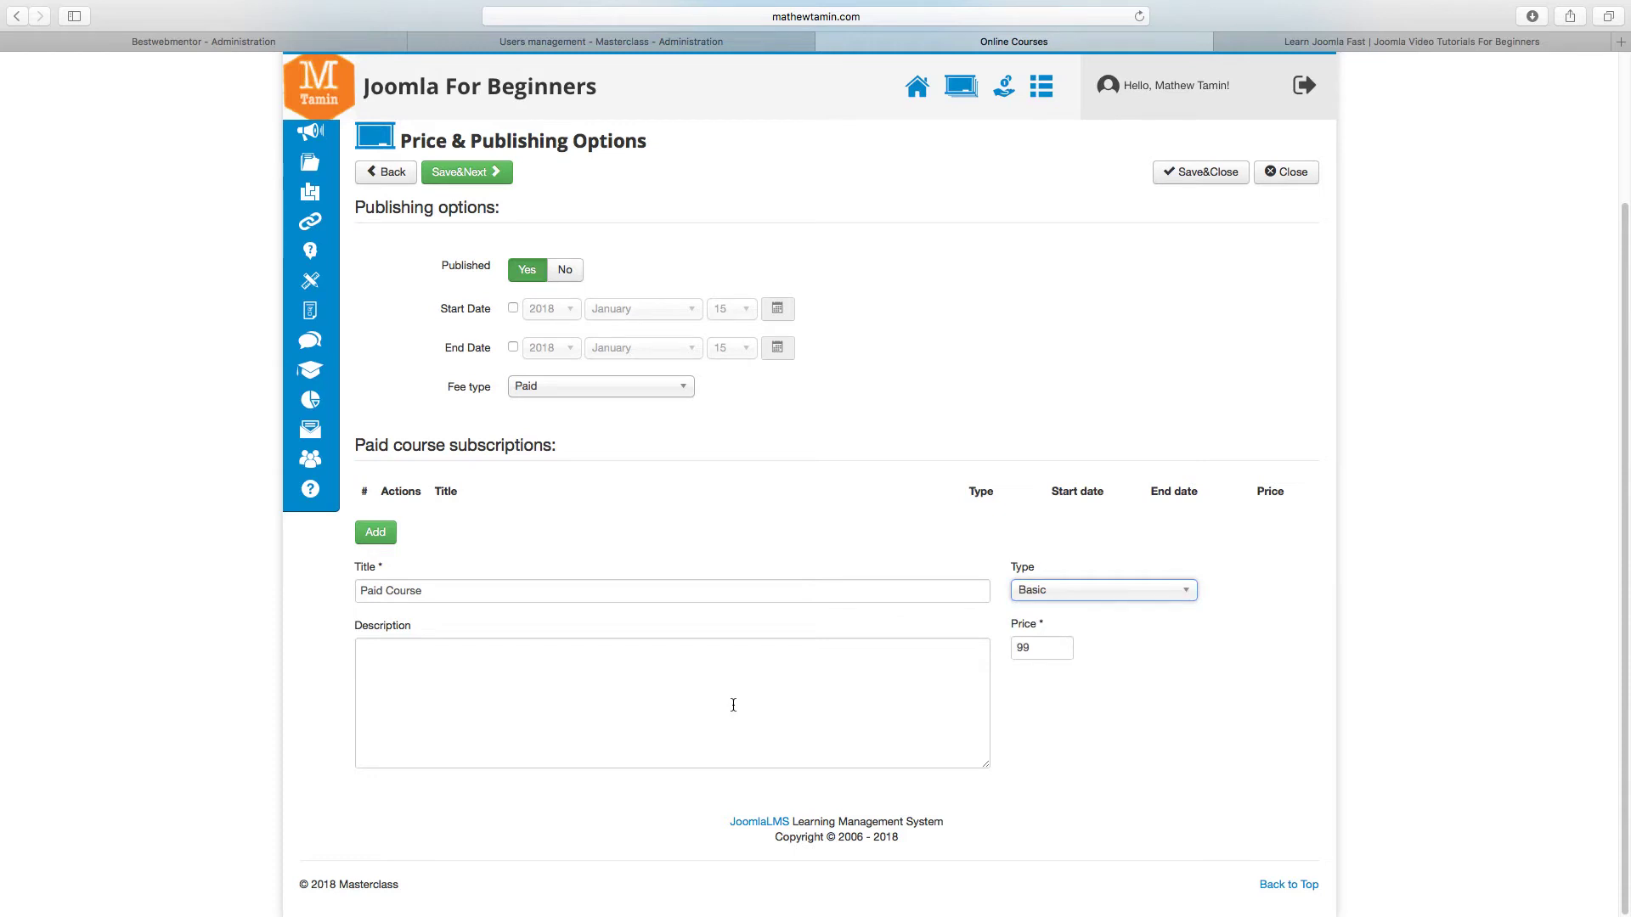
- Set the fee type back to Free, save the publishing options and continue to the course format
scroll(705, 696, up, 2)
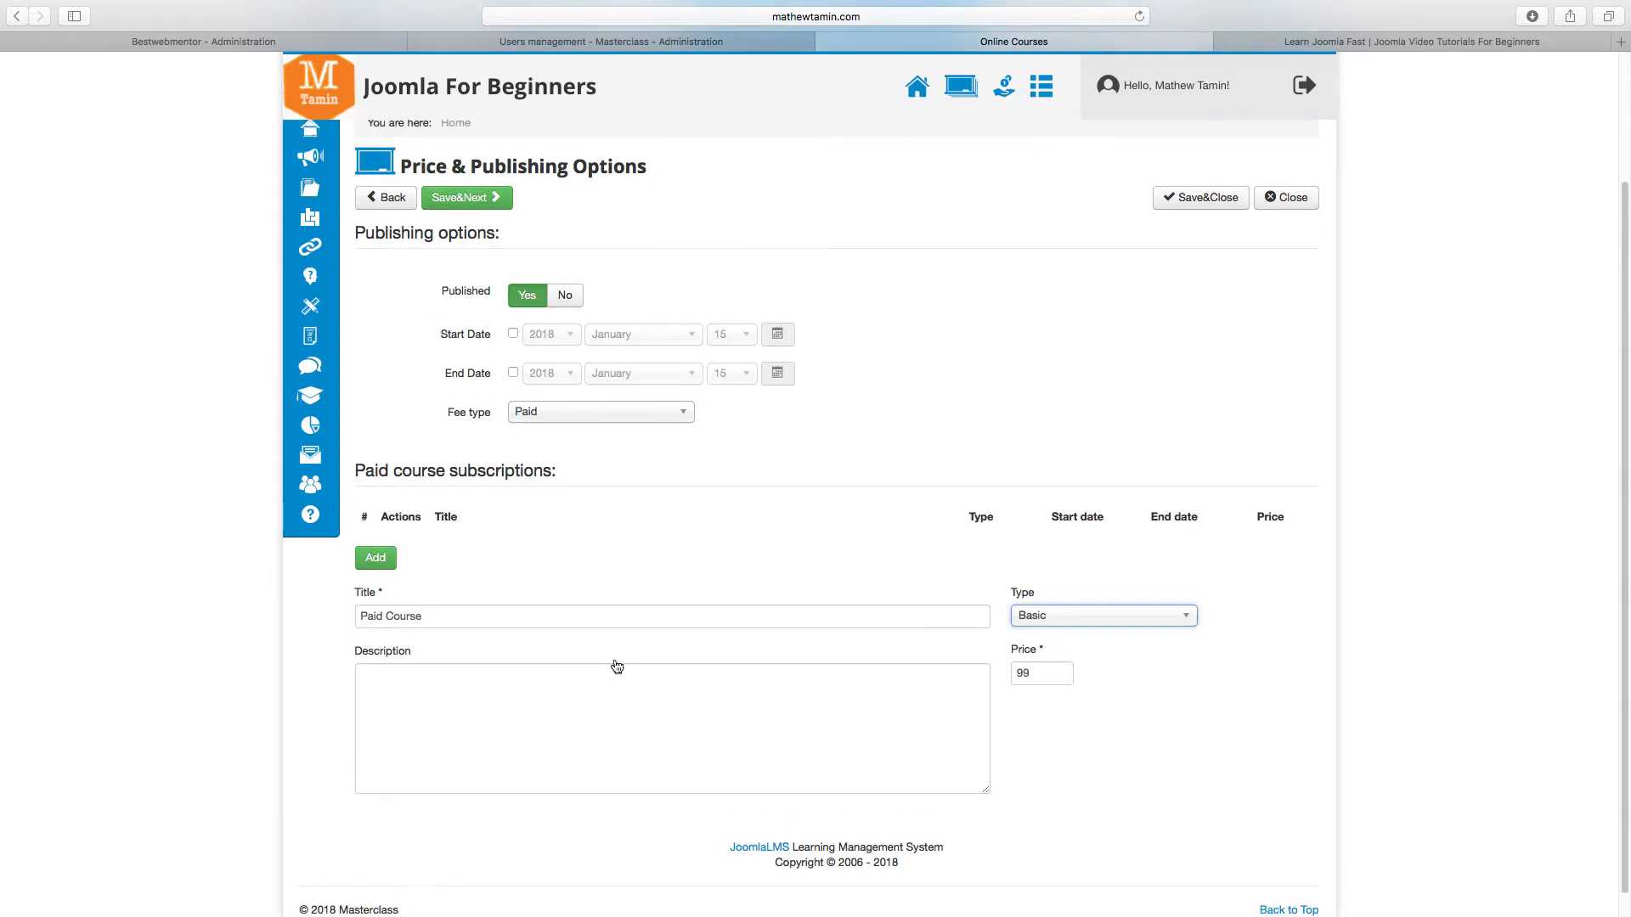
click(562, 484)
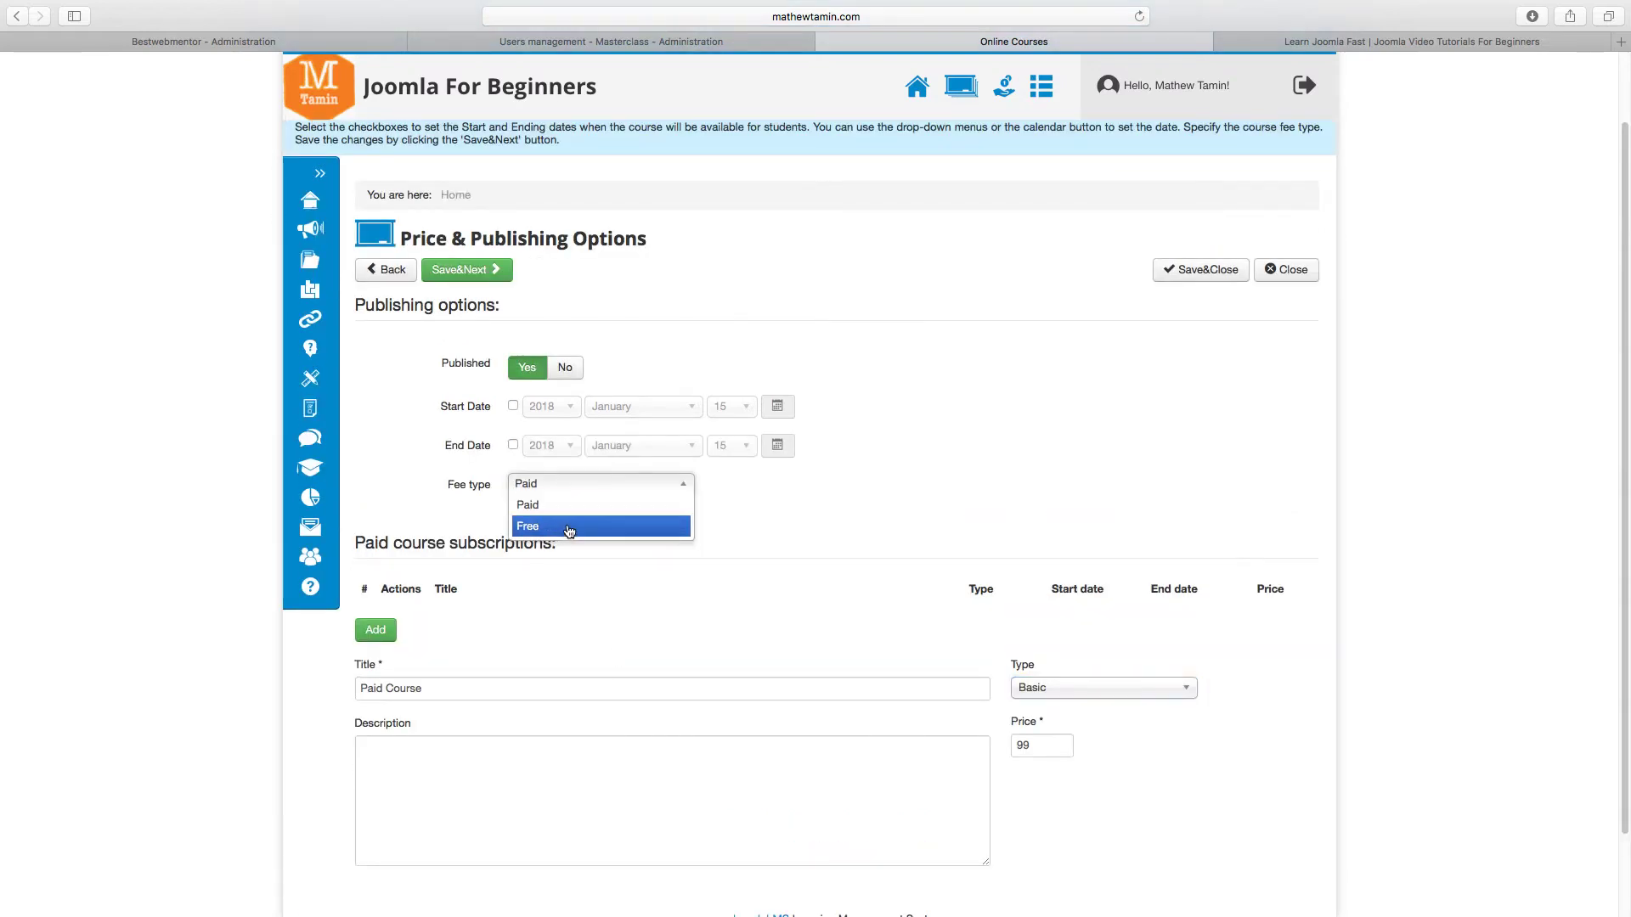
click(564, 526)
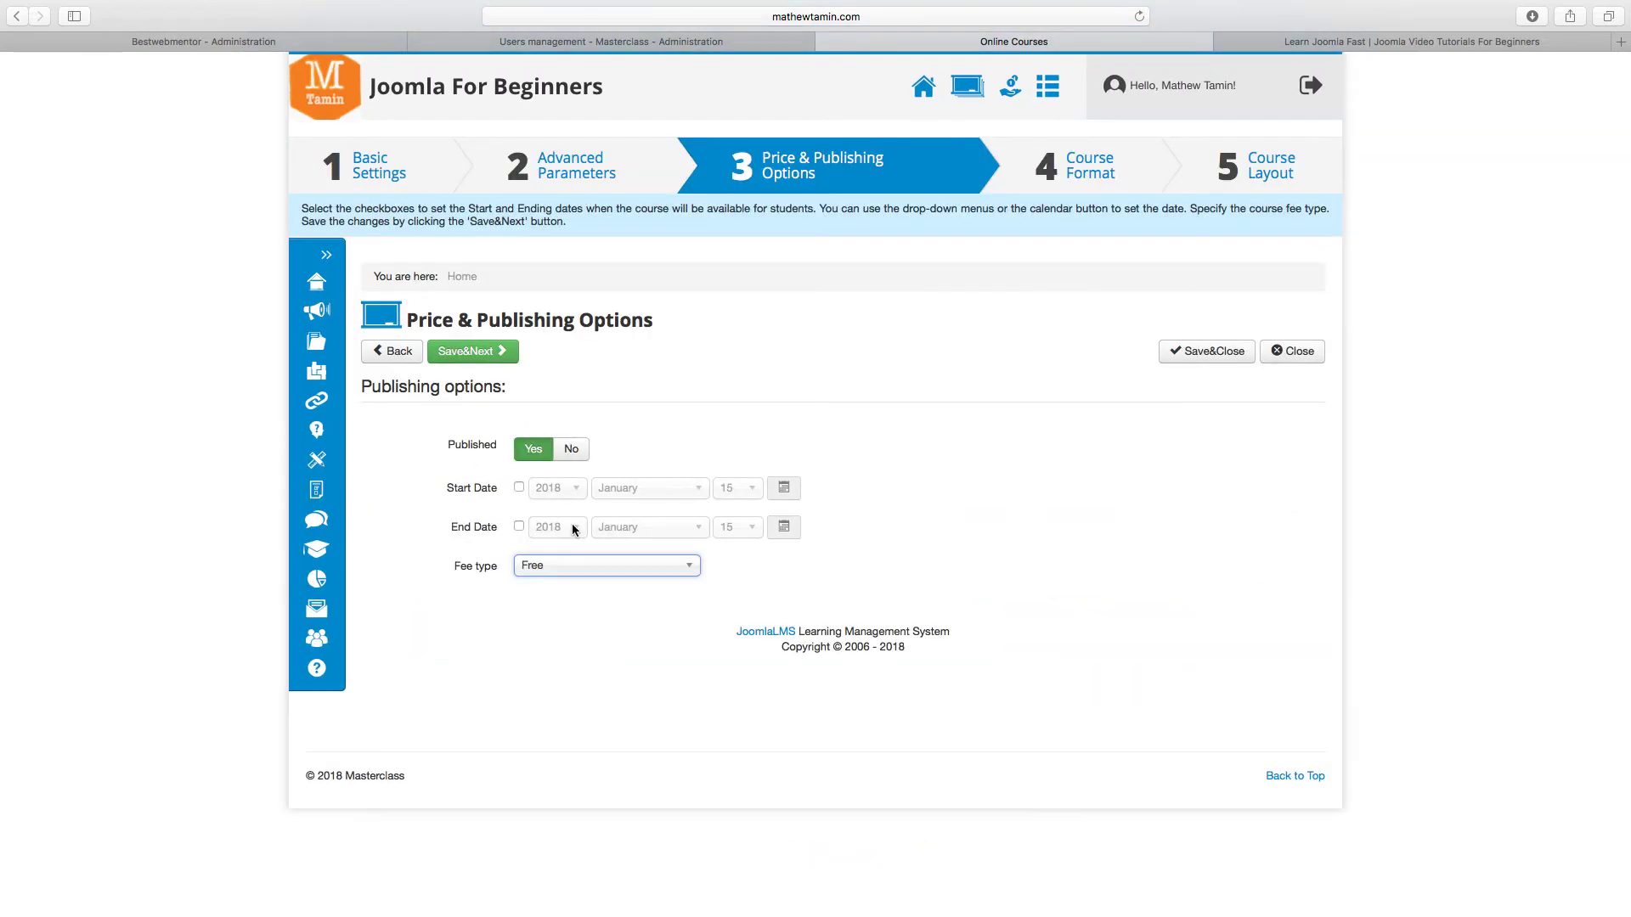
click(476, 355)
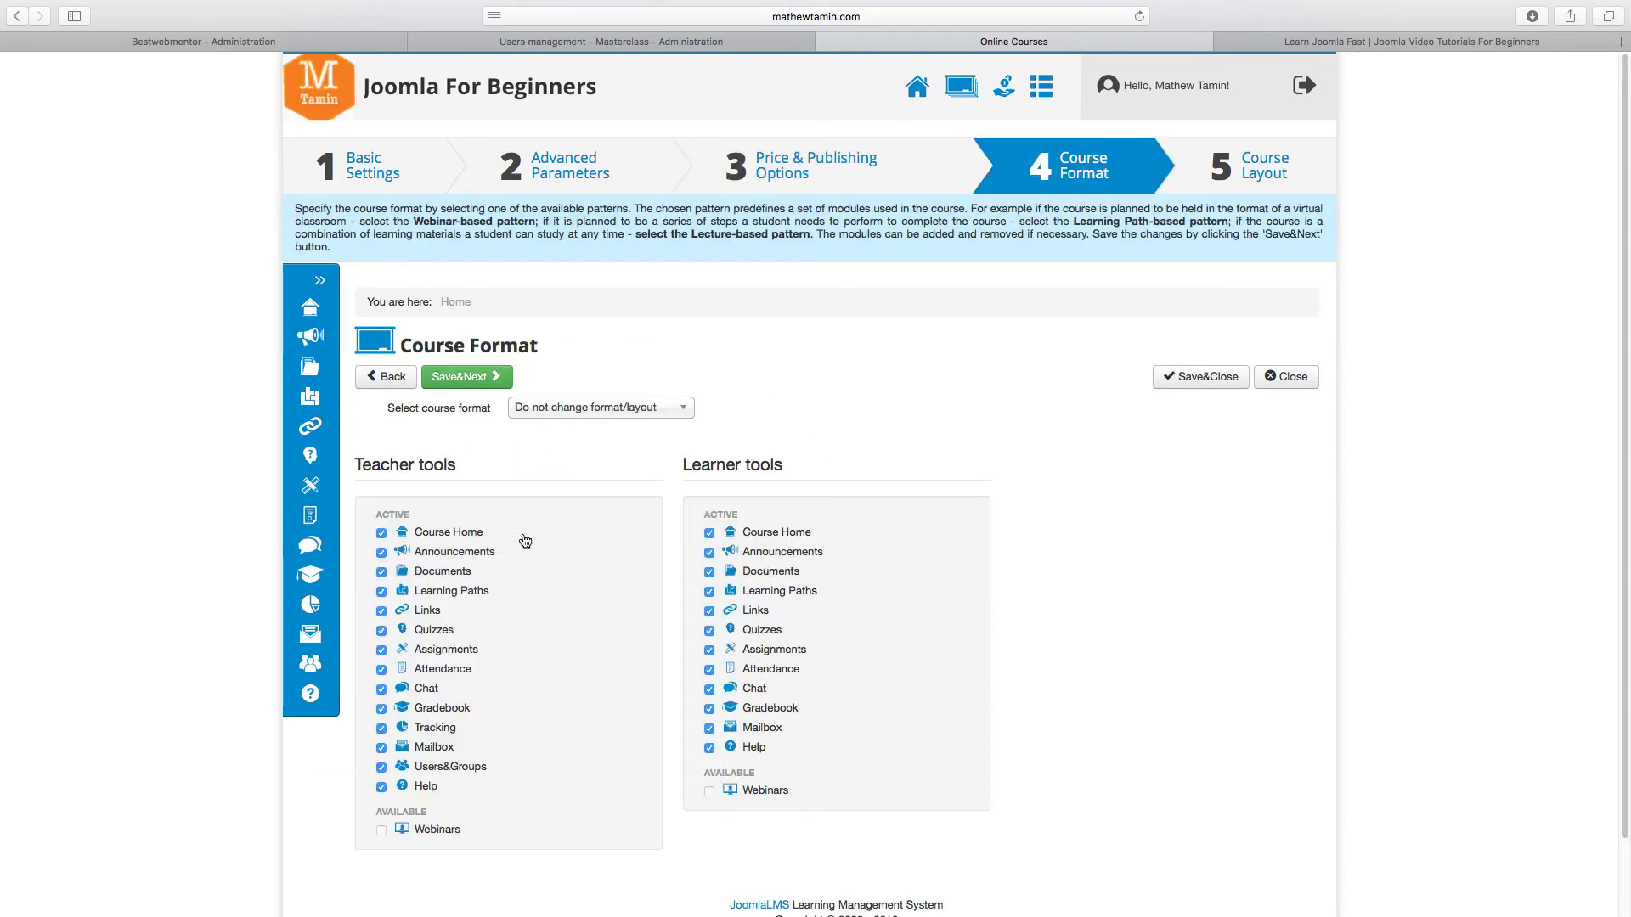
- Try switching the Chat, Mailbox and Help learner tools off and restore them to active
scroll(525, 540, down, 2)
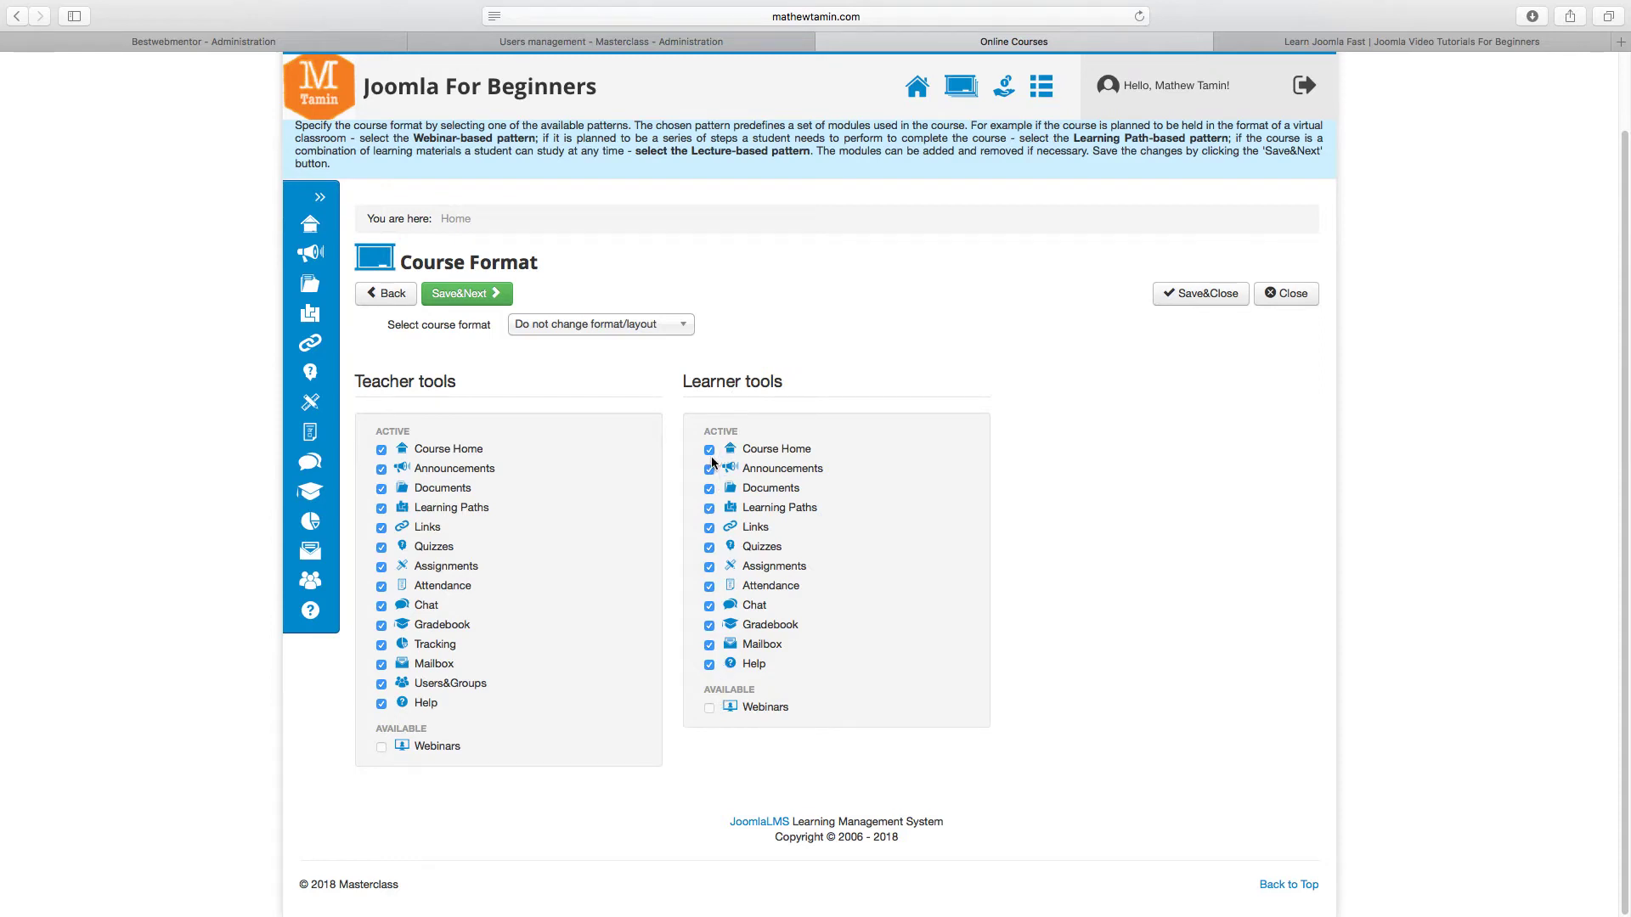
click(709, 607)
click(710, 647)
click(710, 666)
click(710, 646)
click(710, 665)
click(708, 607)
click(709, 608)
click(709, 607)
- Set the course format to Learning Path-based and review its description, teacher tools, learner tools and modules
click(577, 326)
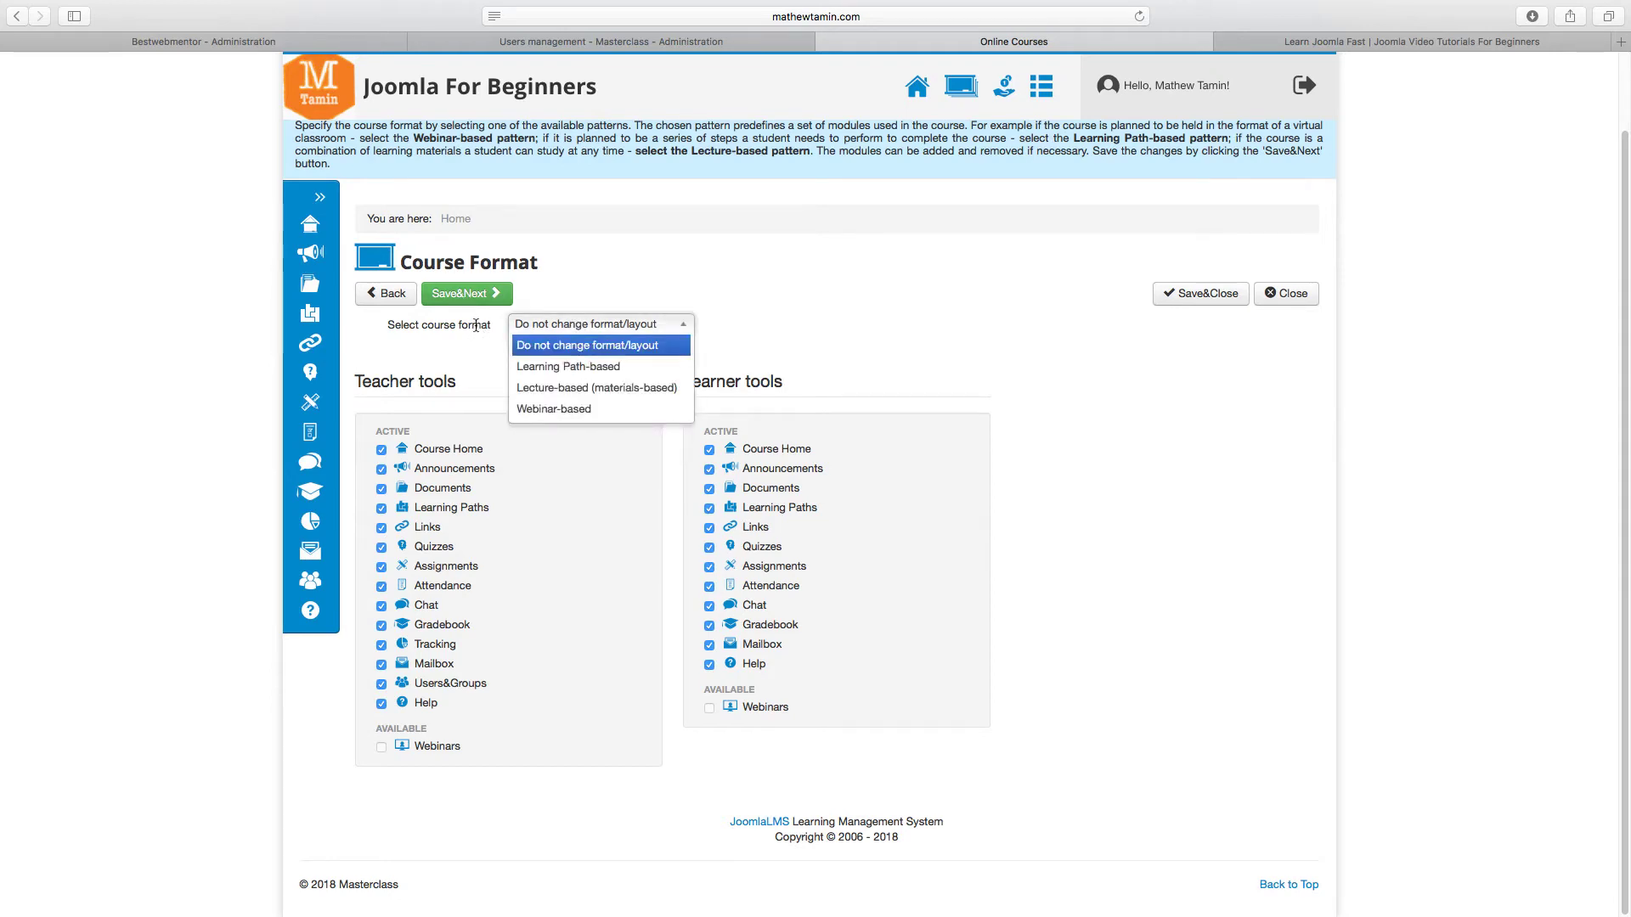
click(581, 371)
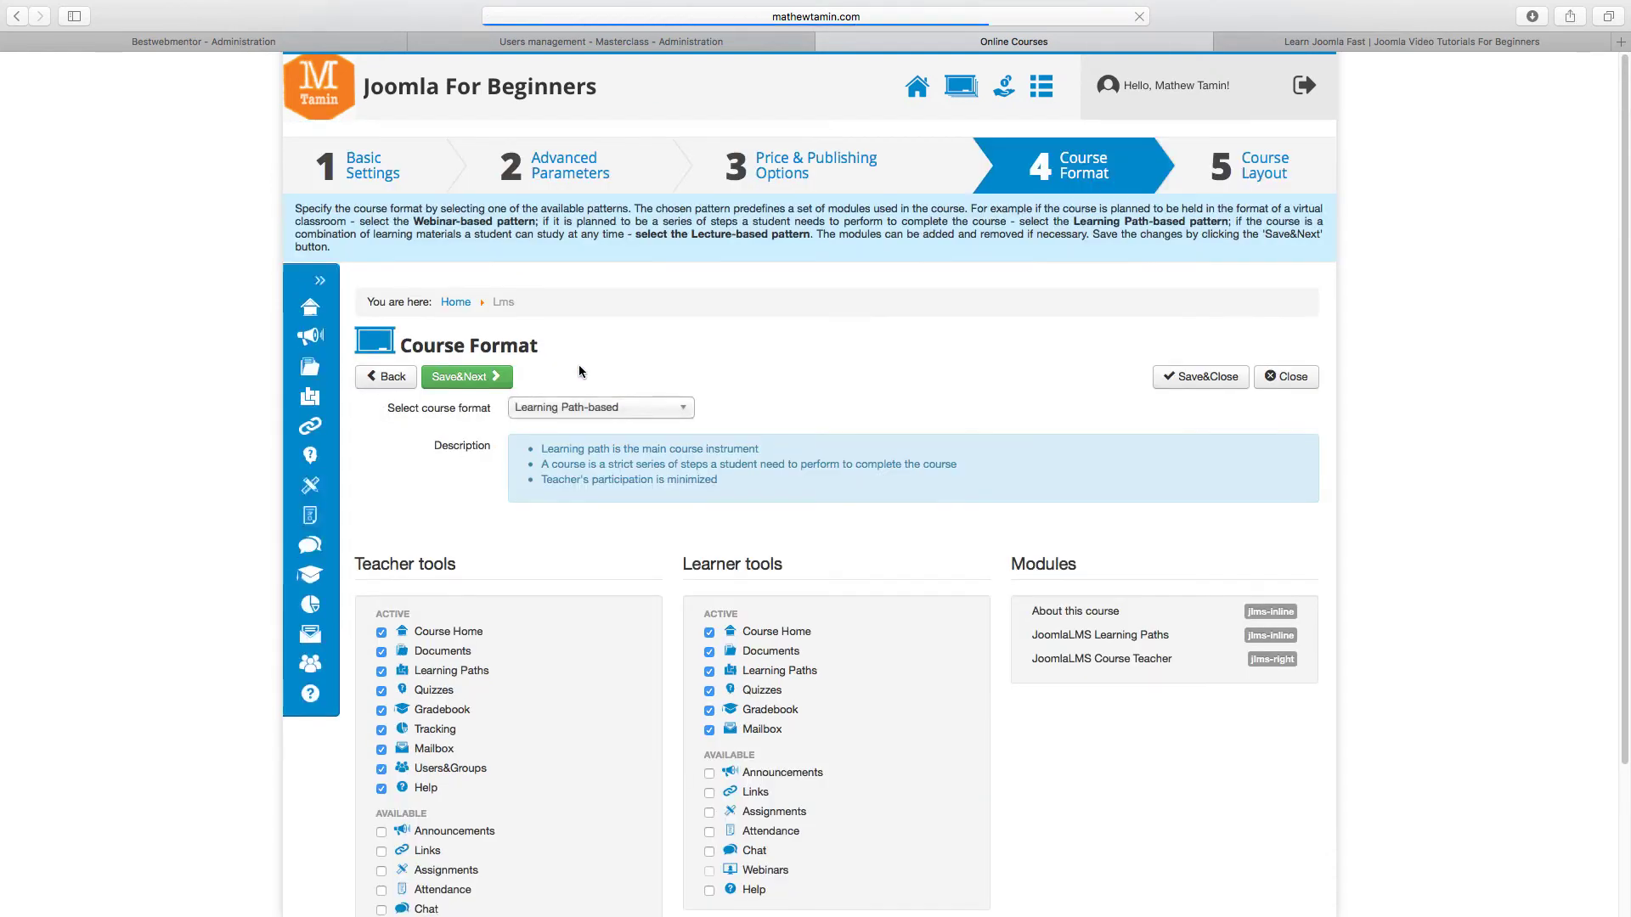
scroll(895, 534, down, 2)
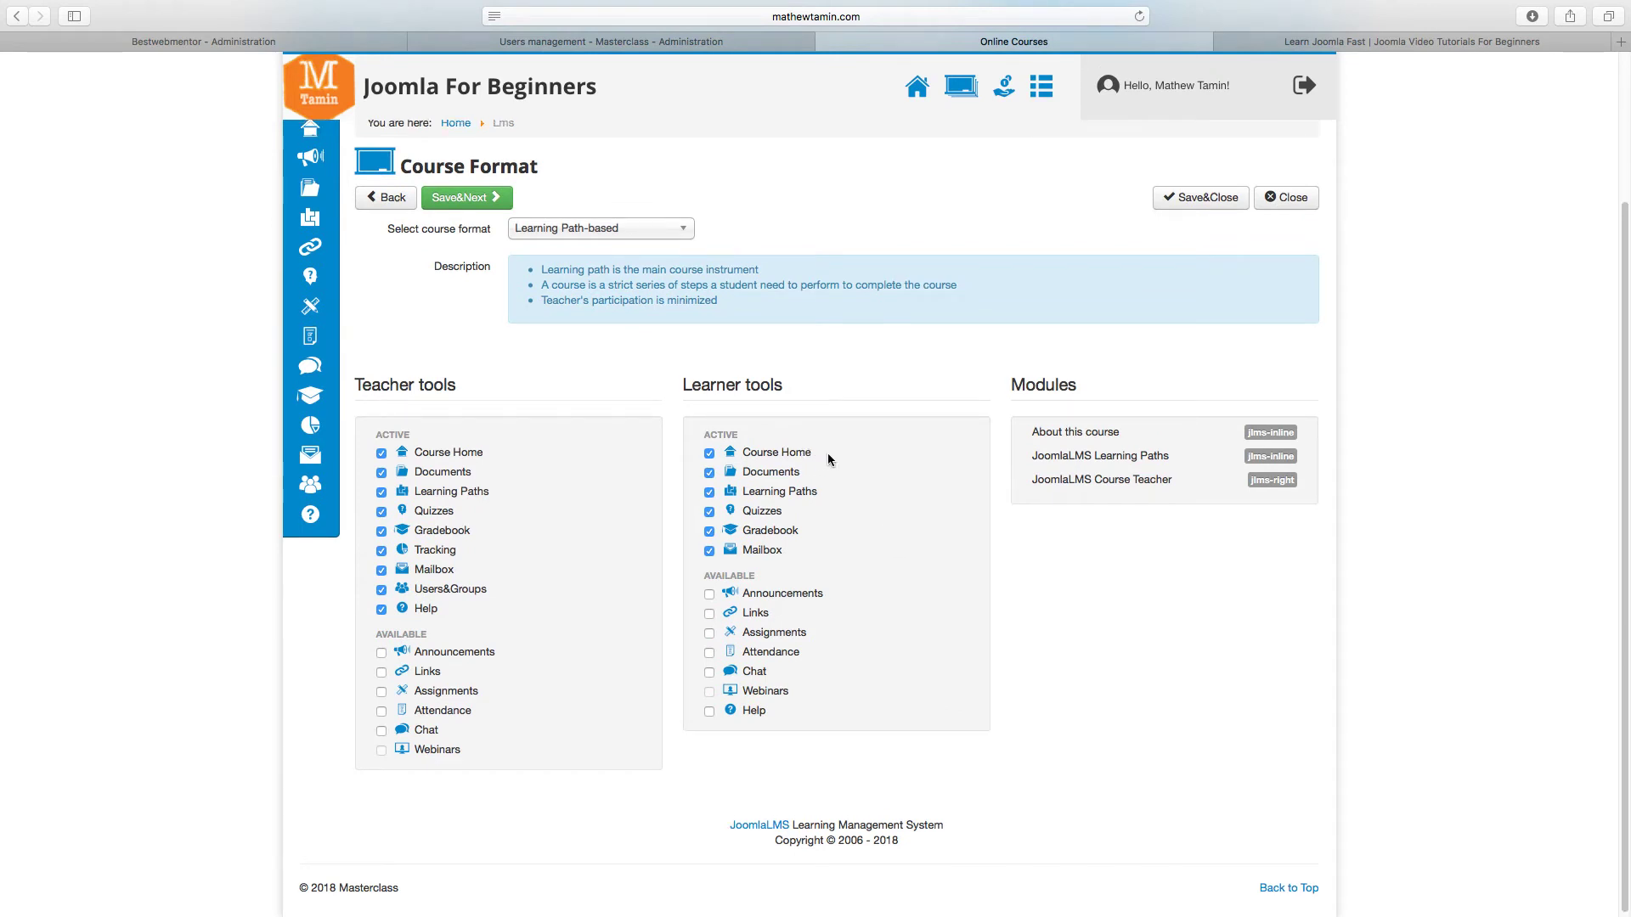
scroll(794, 382, up, 1)
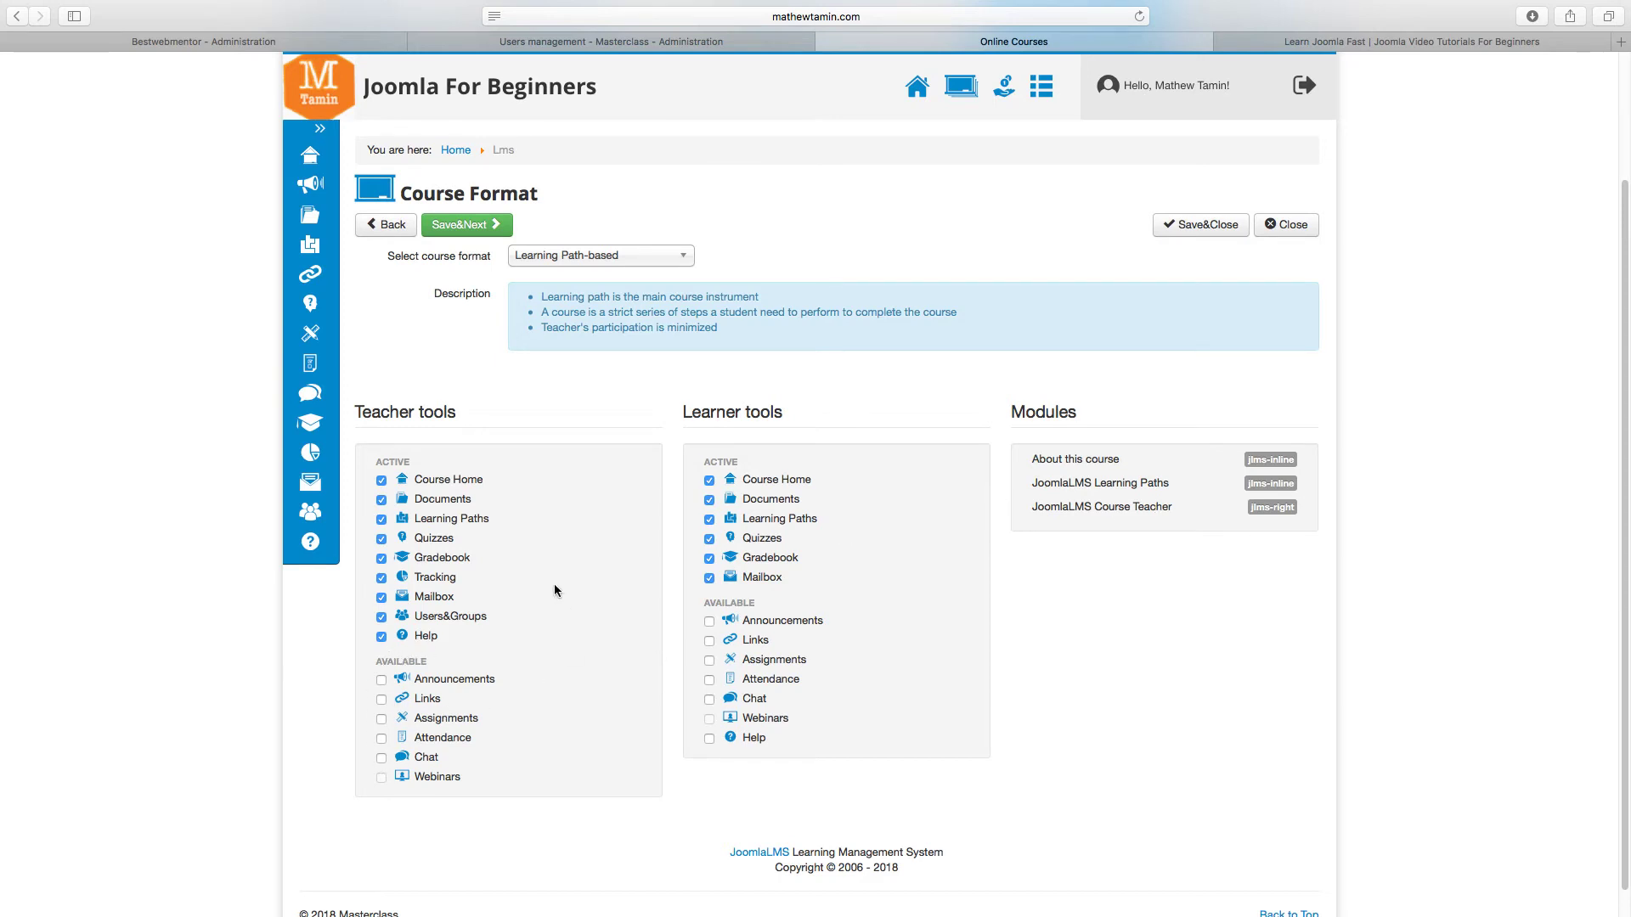
- Try the Lecture-based (materials-based) course format
click(632, 263)
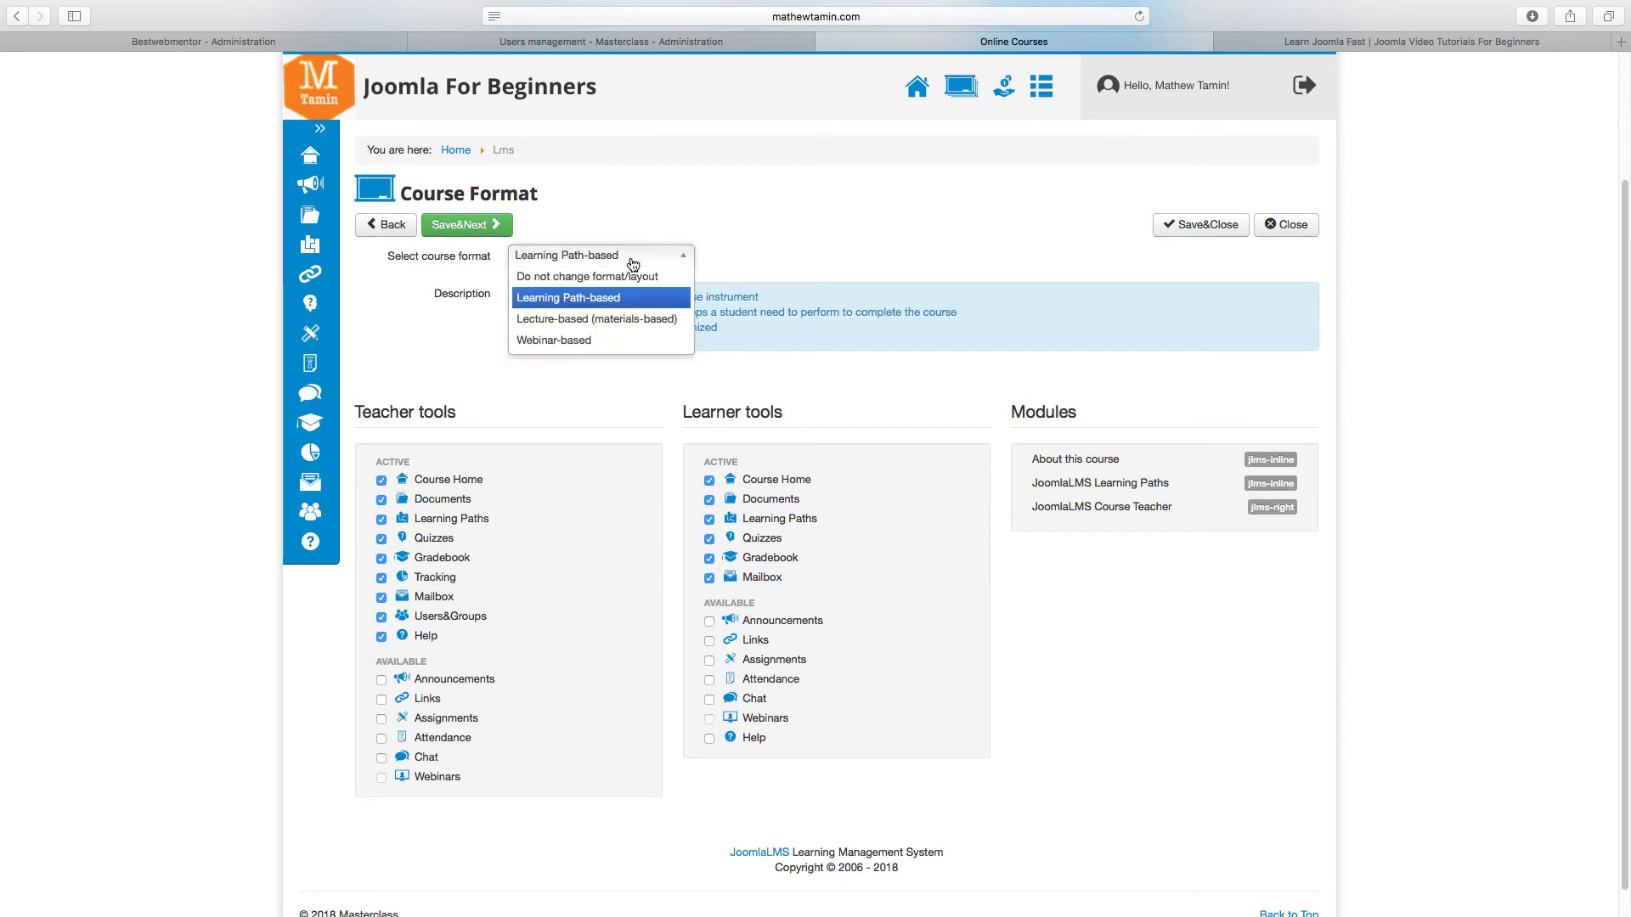
click(617, 322)
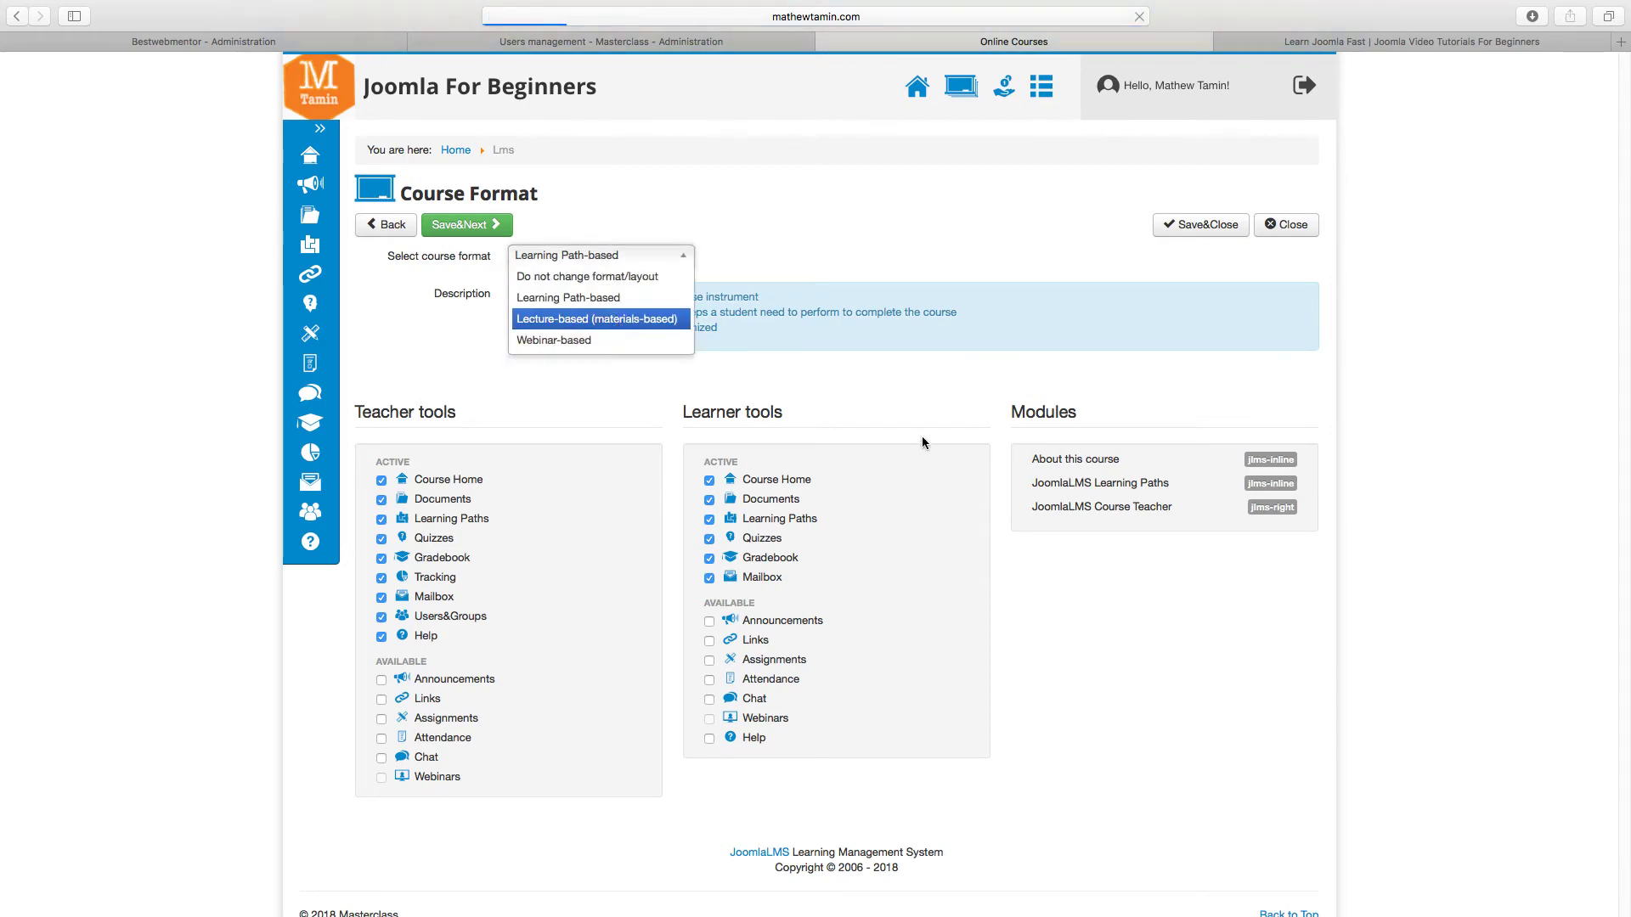
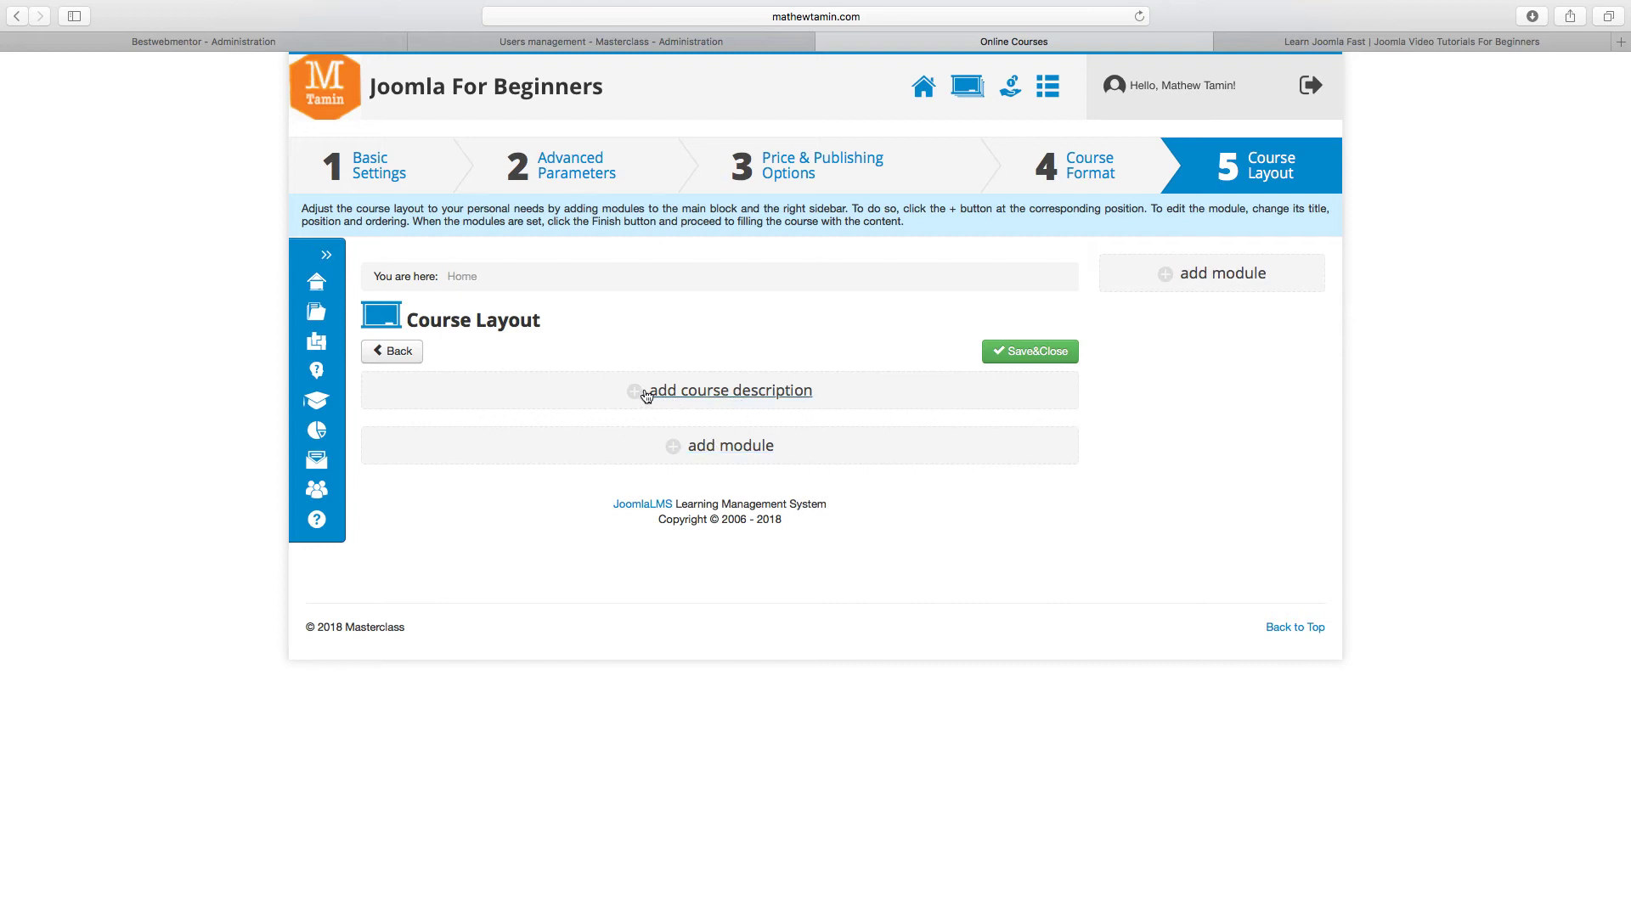
- Add the course description "Add description here" to the course layout and save it
click(635, 393)
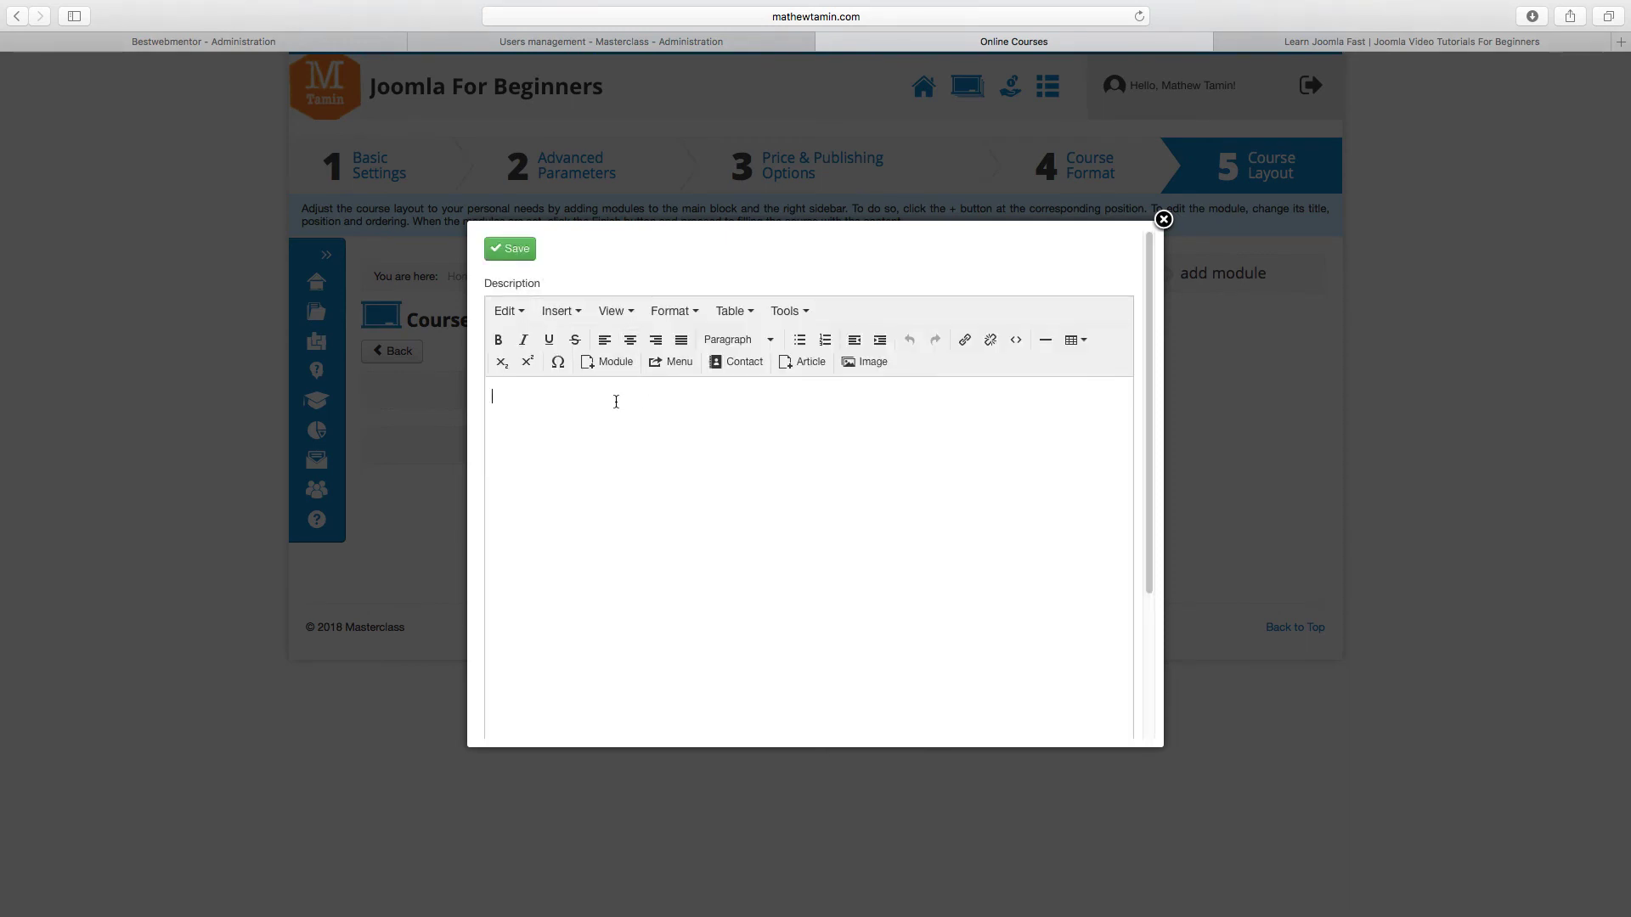
text(Add description here)
click(506, 250)
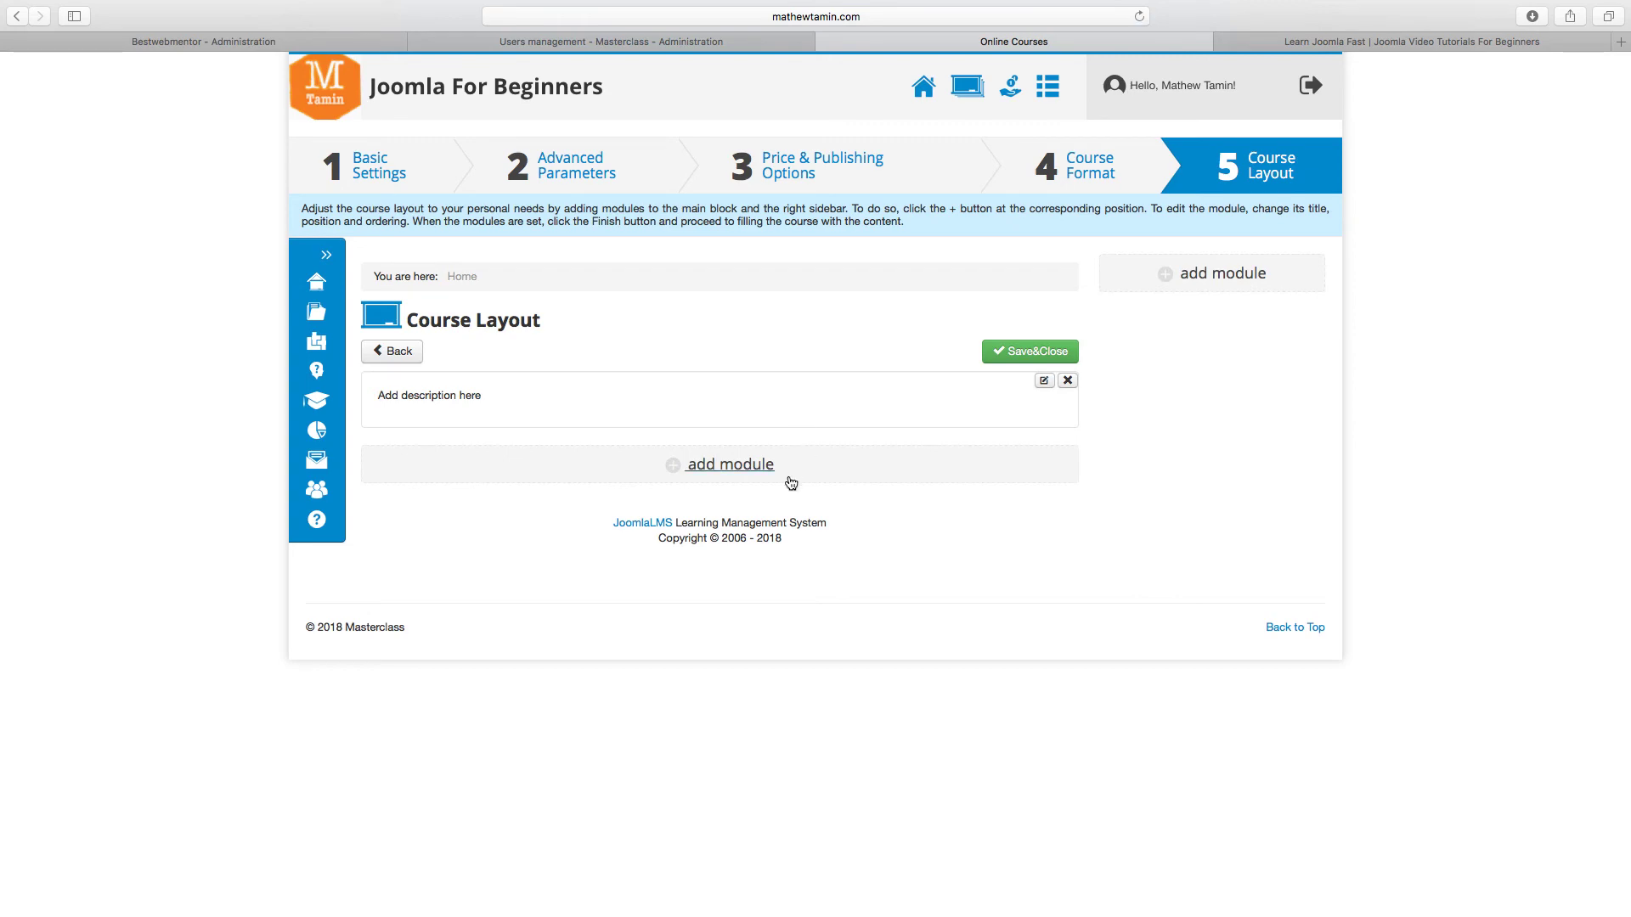
- Add the JoomlaLMS Courses and JoomlaLMS Quizzes modules to the main block of the course layout
click(758, 478)
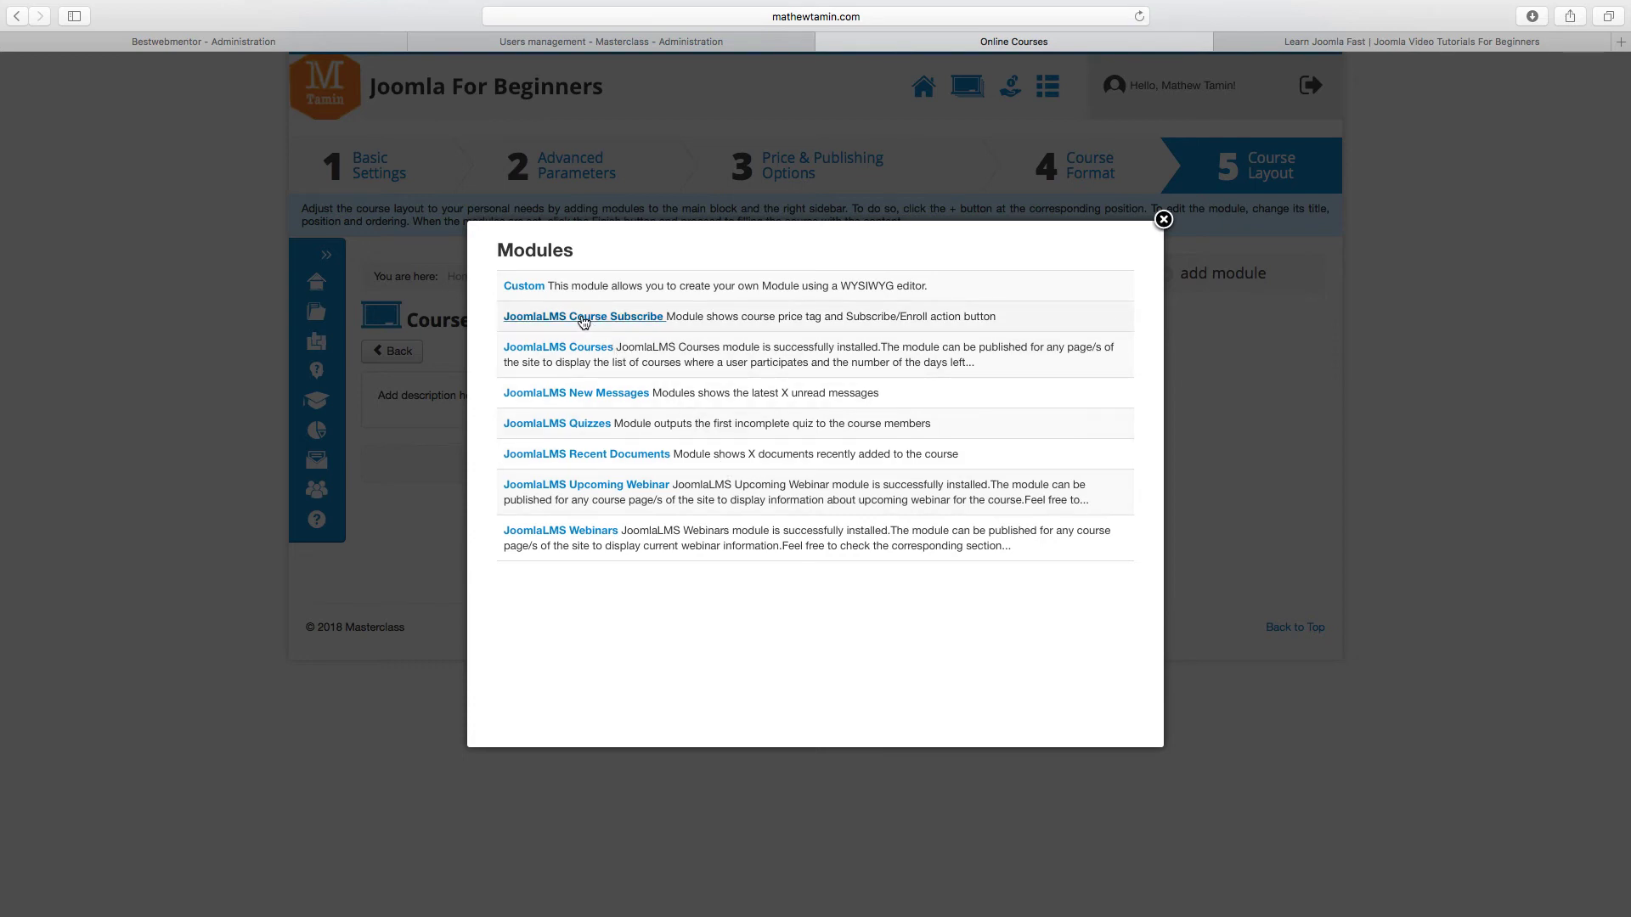
click(564, 349)
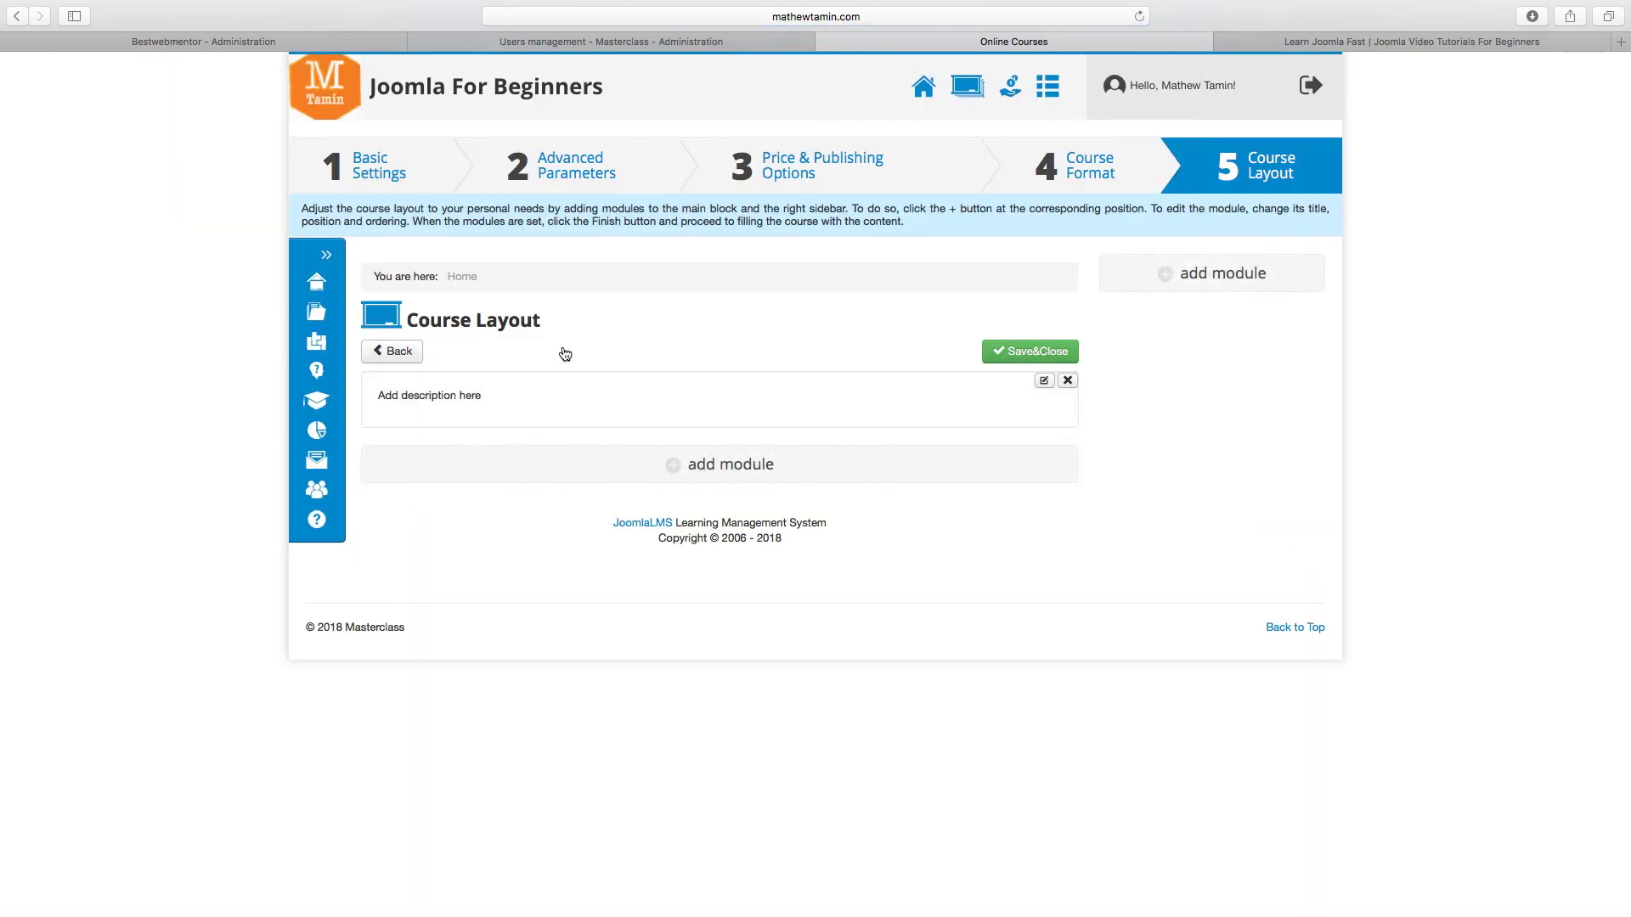
click(727, 475)
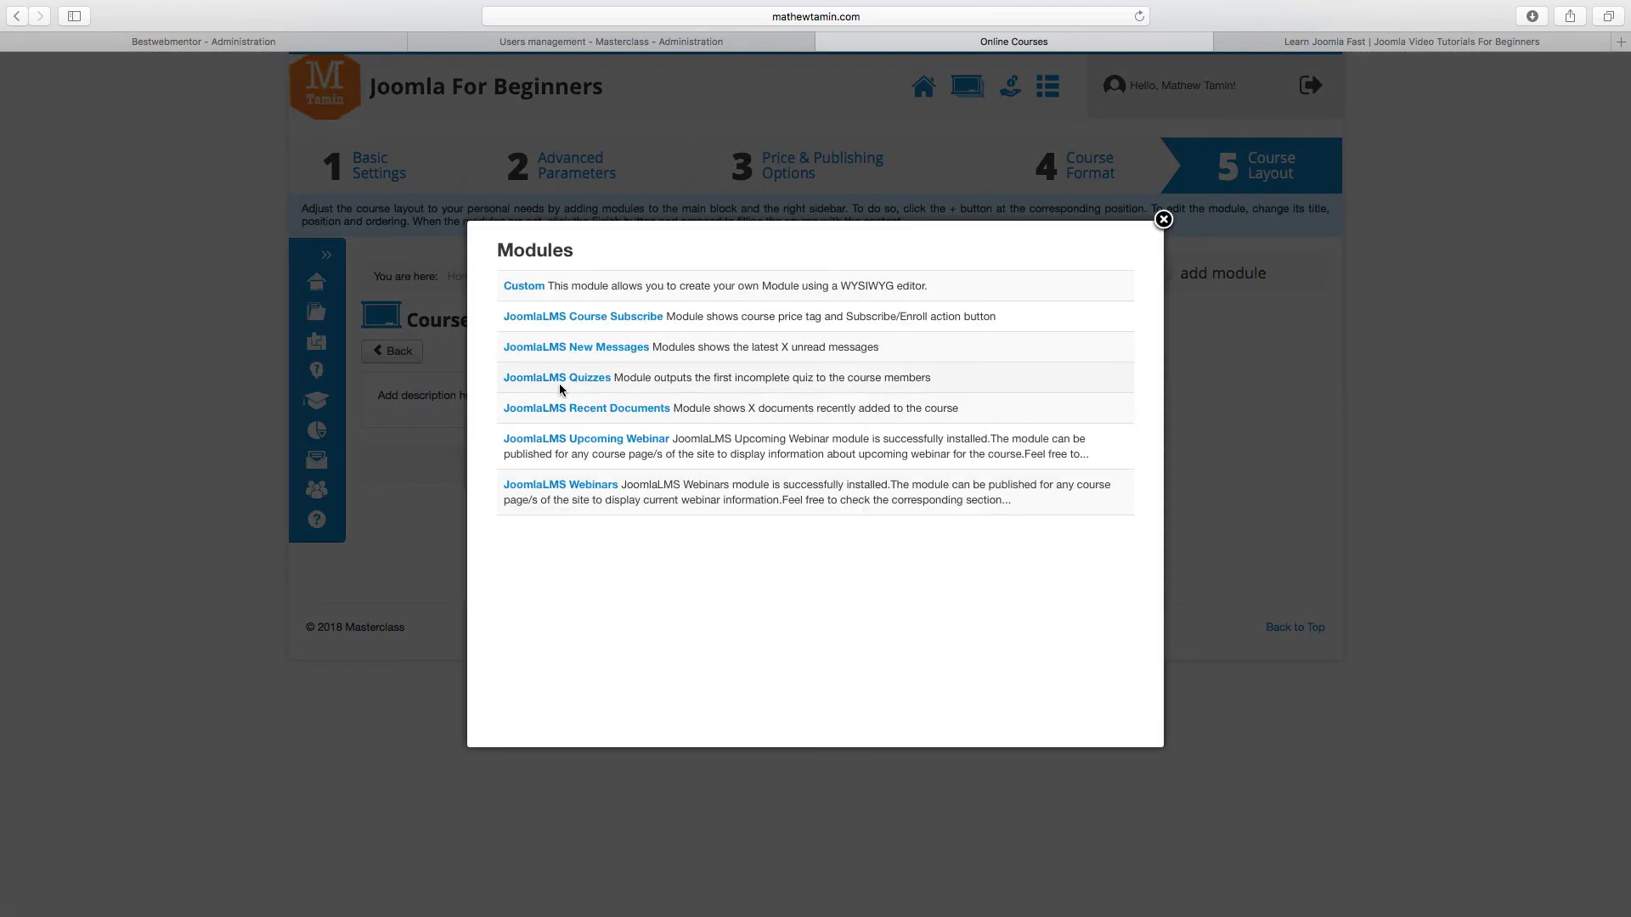
click(567, 379)
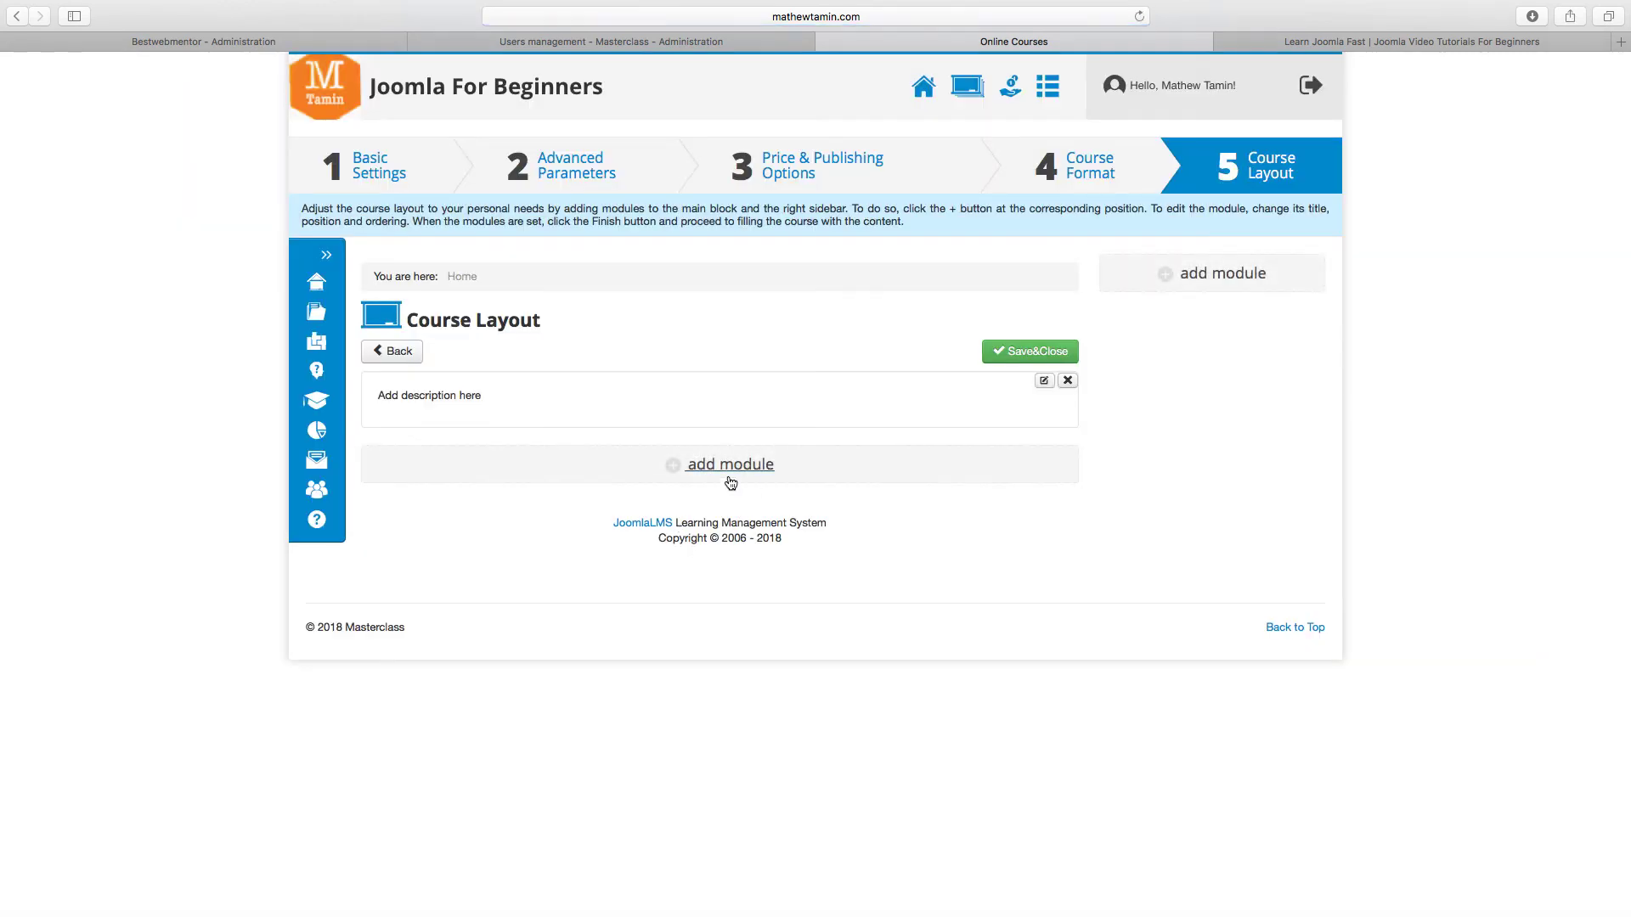
click(725, 474)
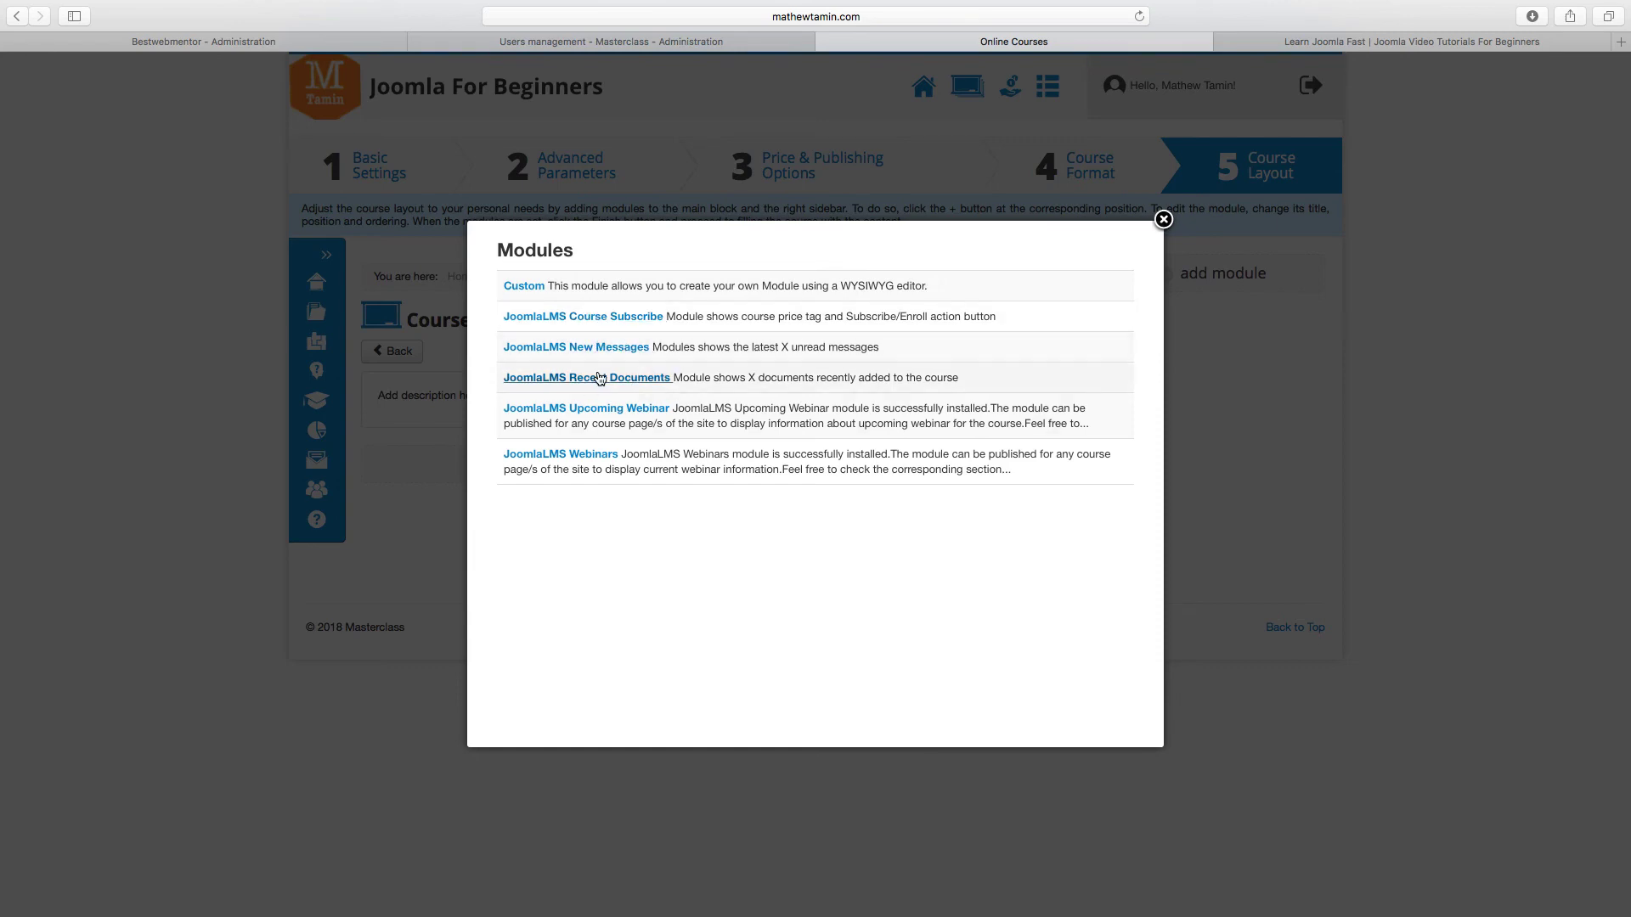
click(1164, 219)
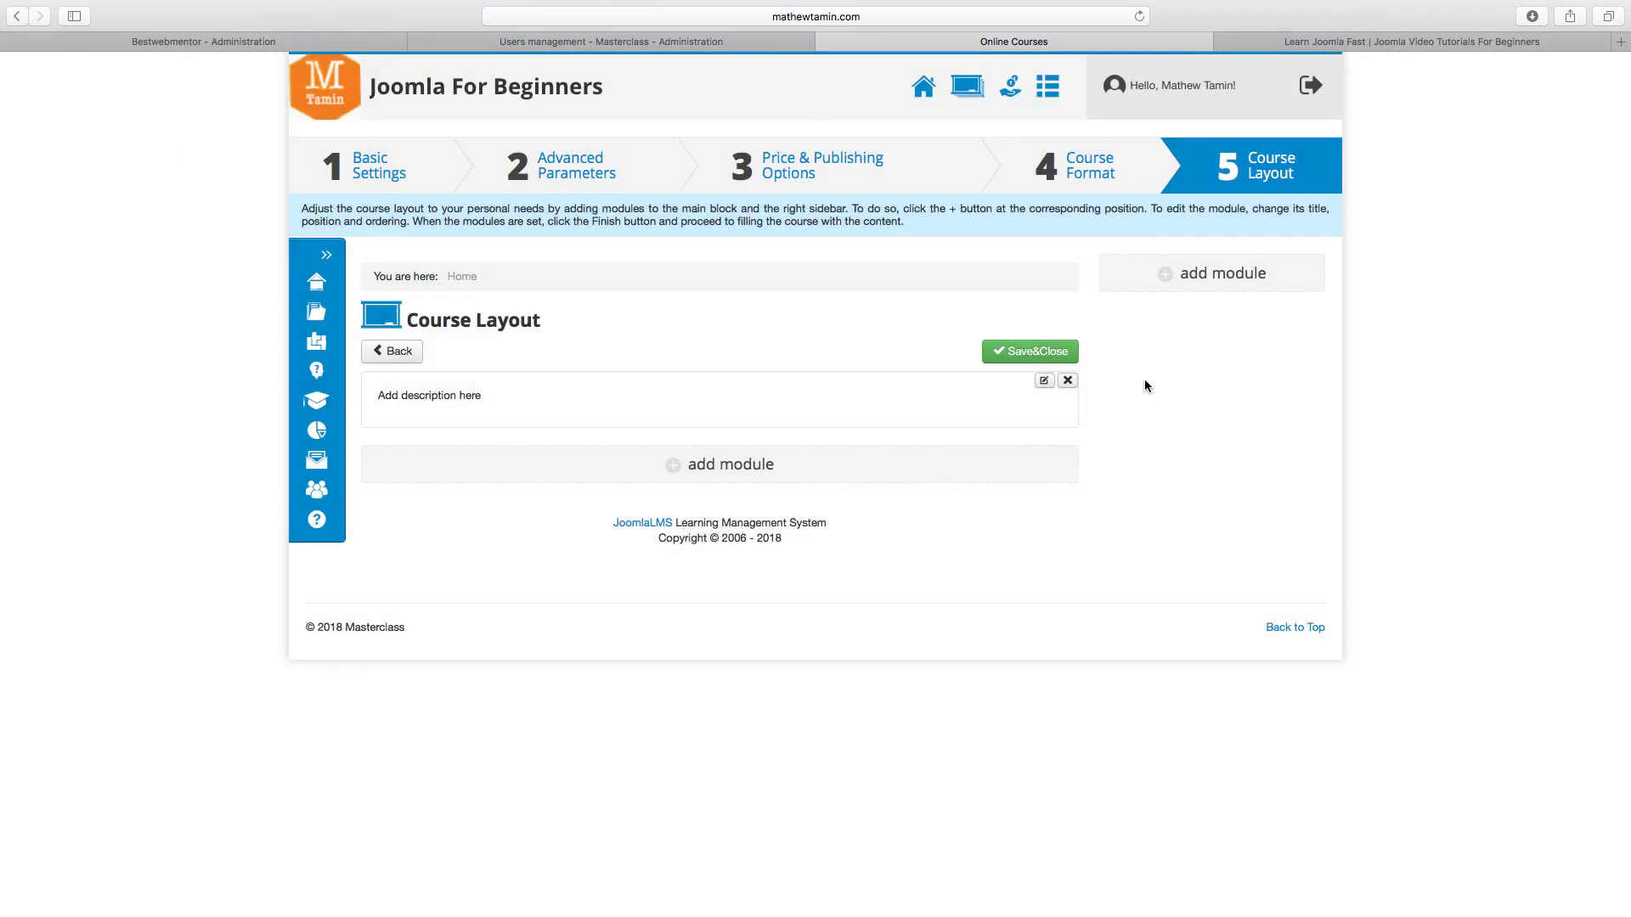
- Add the JoomlaLMS New Messages and JoomlaLMS Course Subscribe modules to the sidebar block, and save and close the course layout
click(1212, 275)
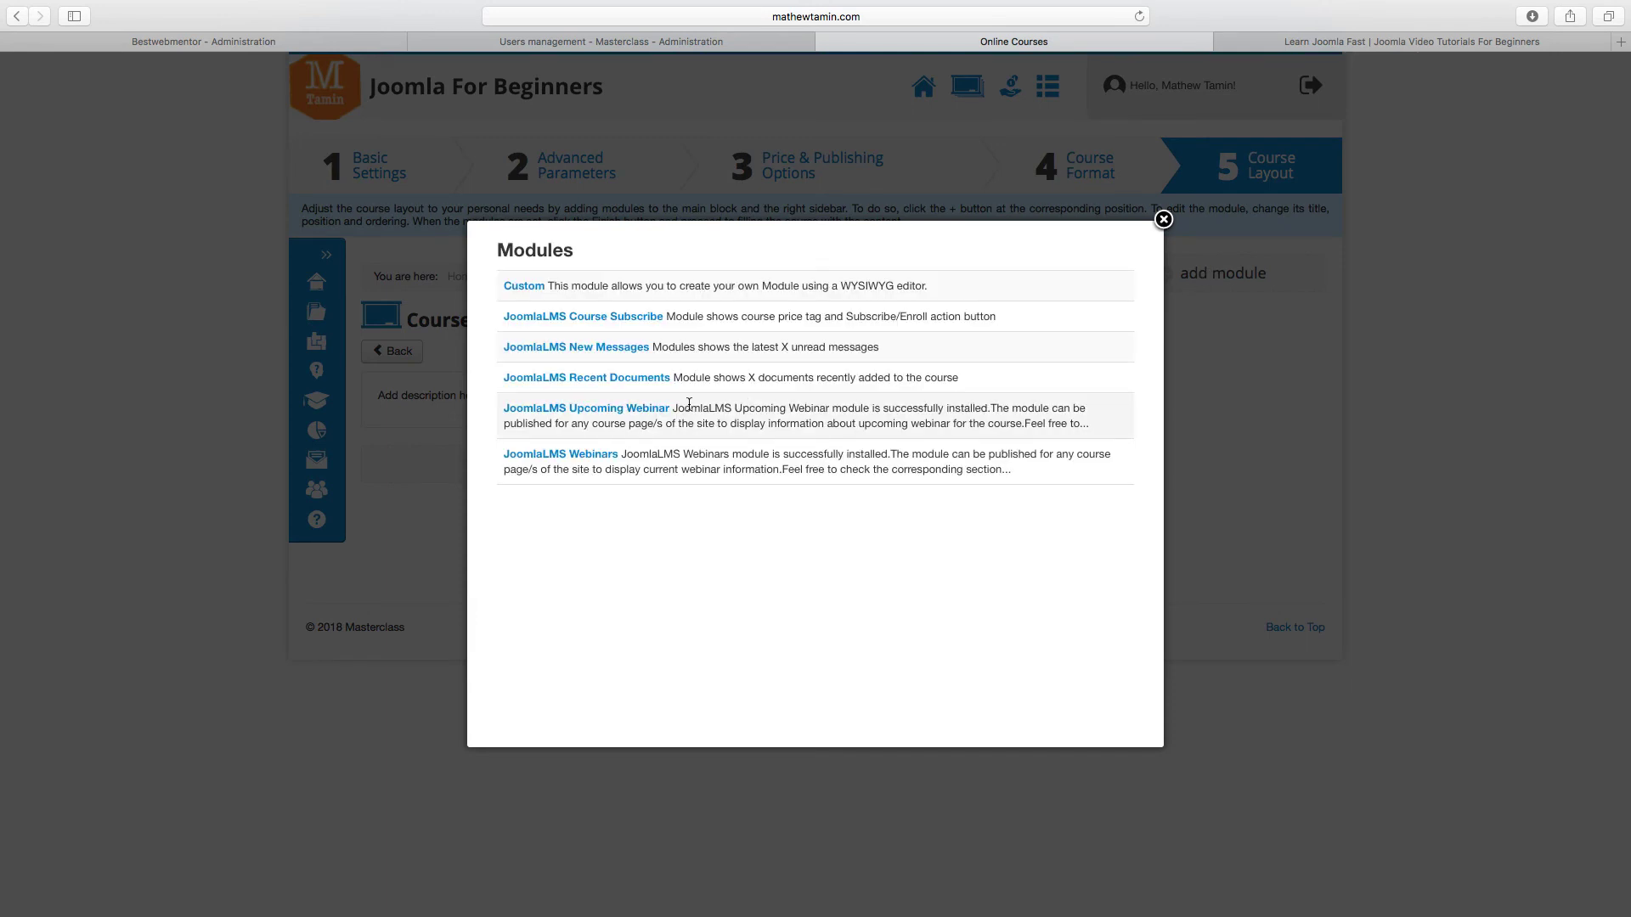
click(604, 350)
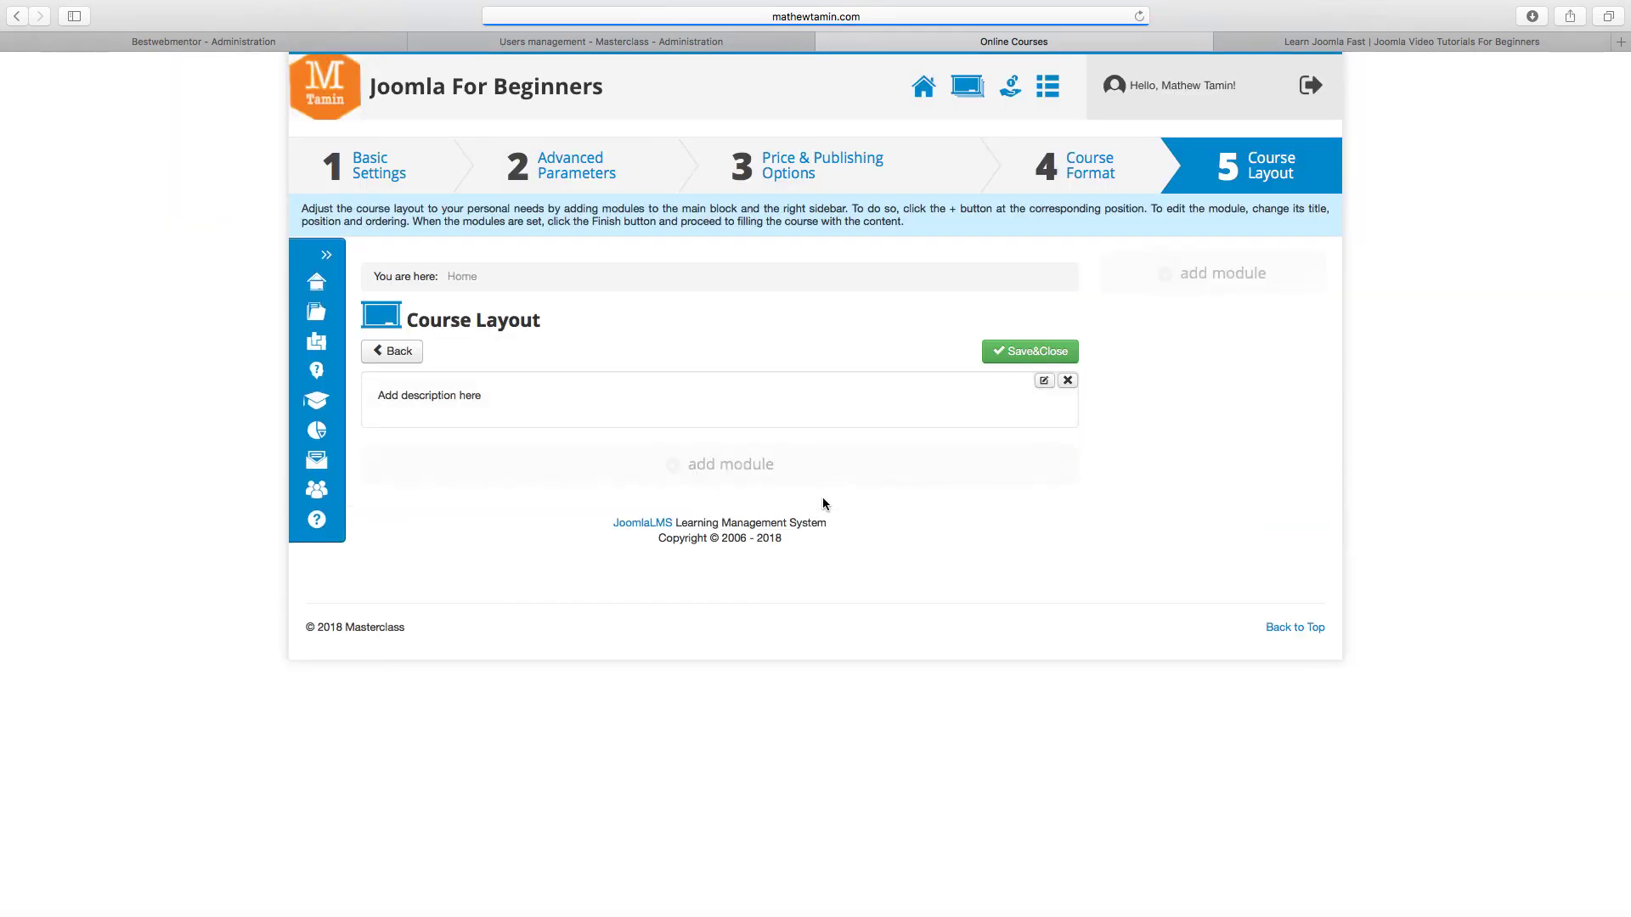
click(1208, 272)
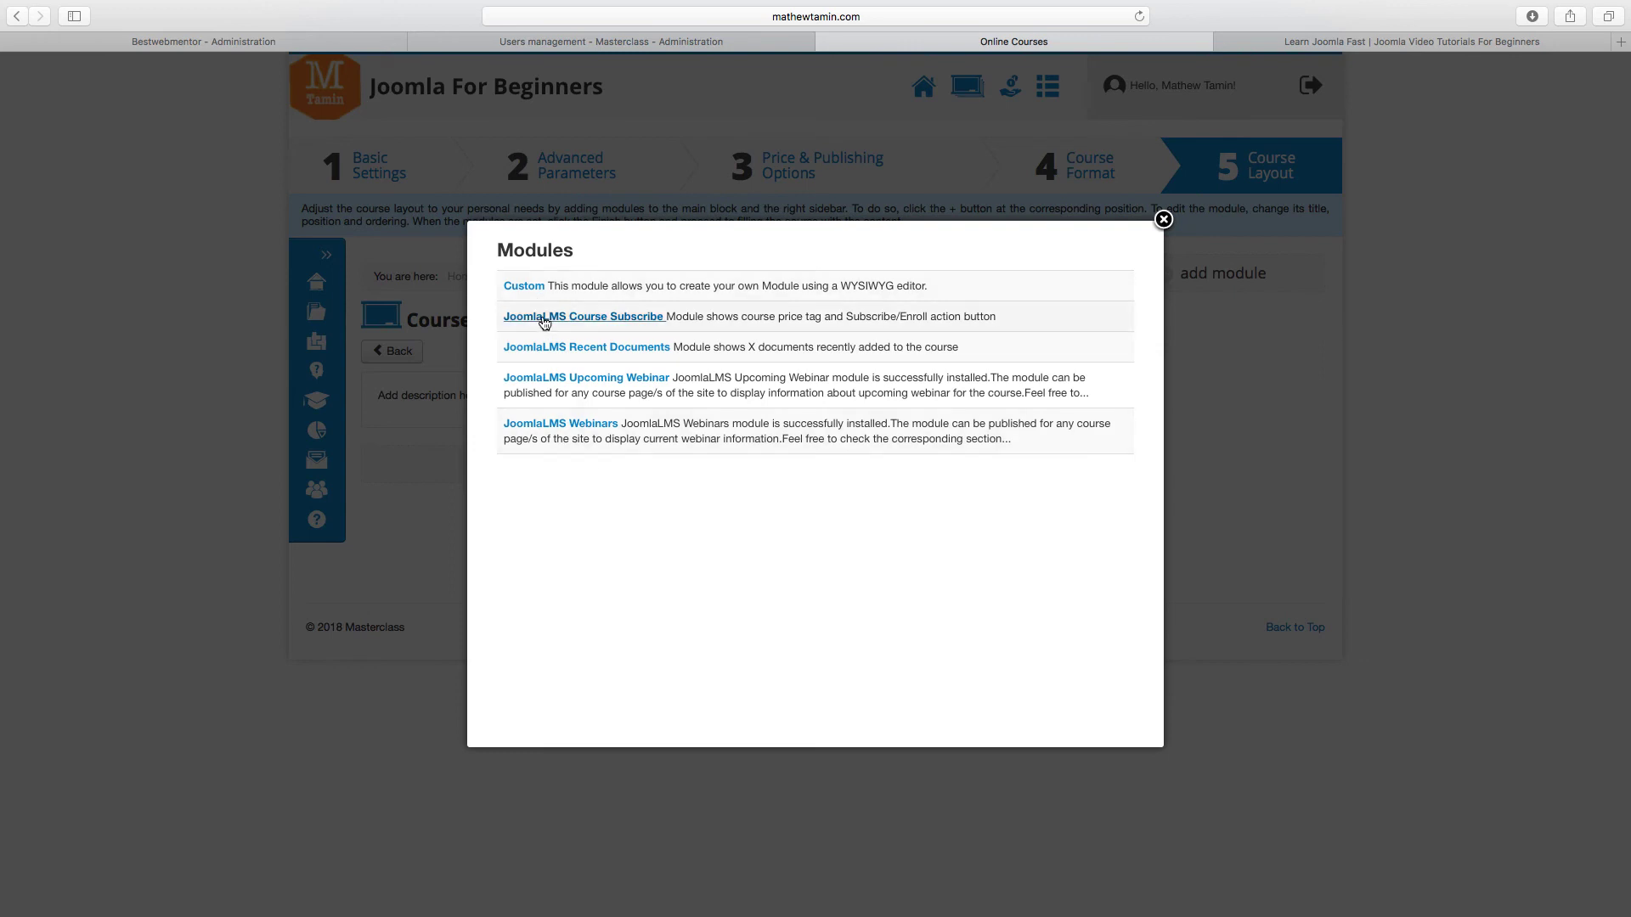
click(545, 319)
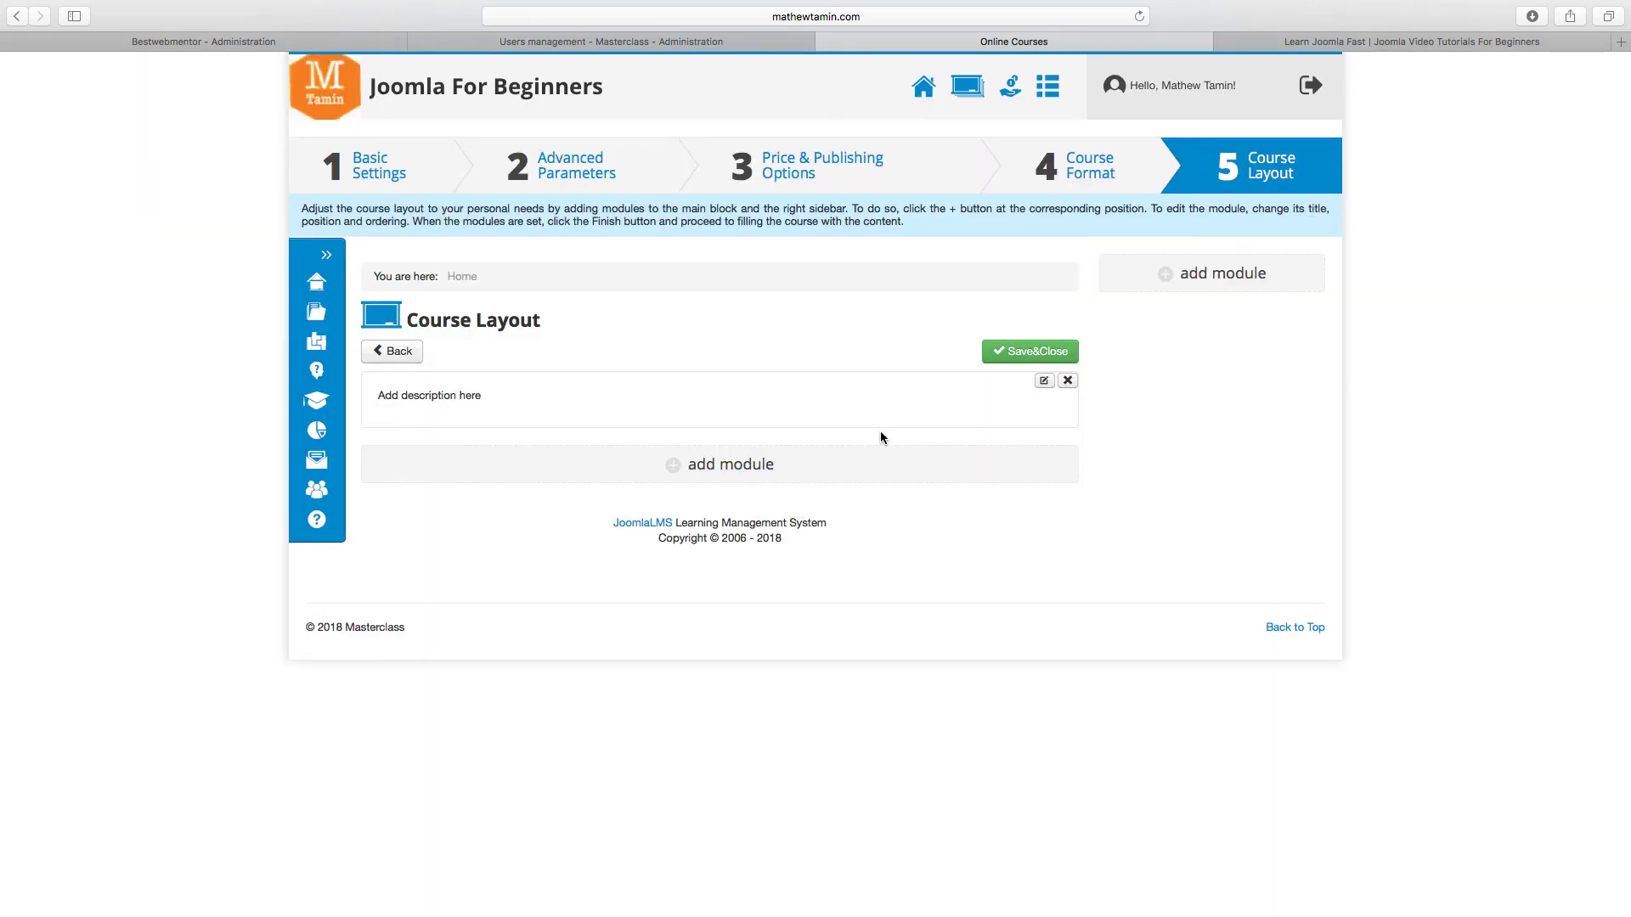
click(1047, 352)
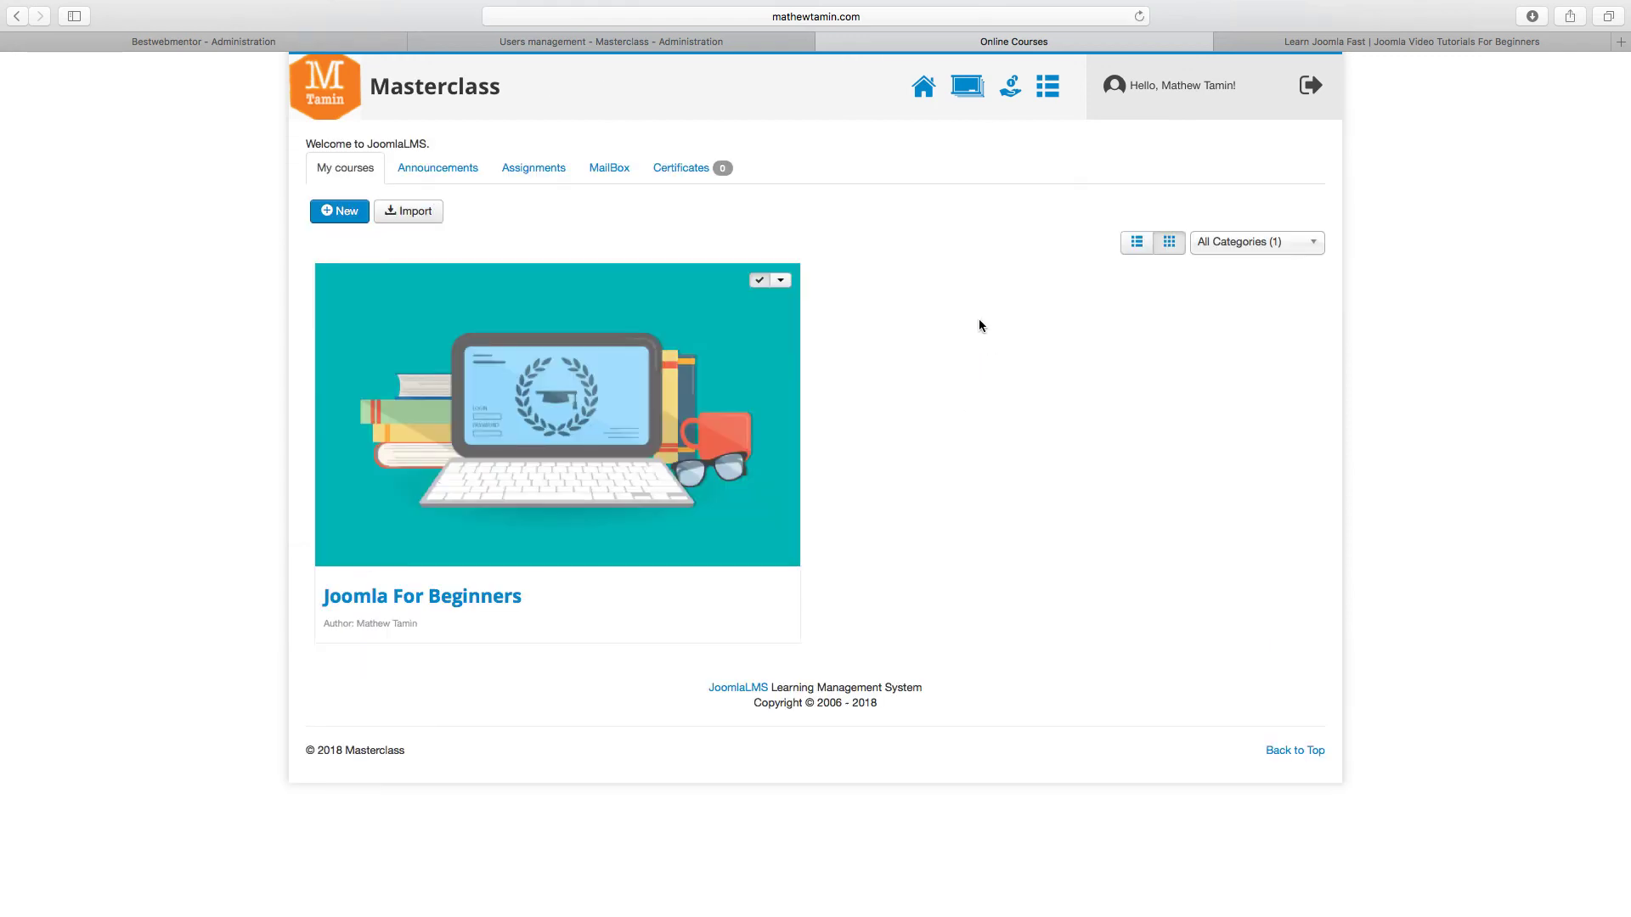
- Try unpublishing the Joomla For Beginners course in the course list and restore its published state
mouse_move(461, 558)
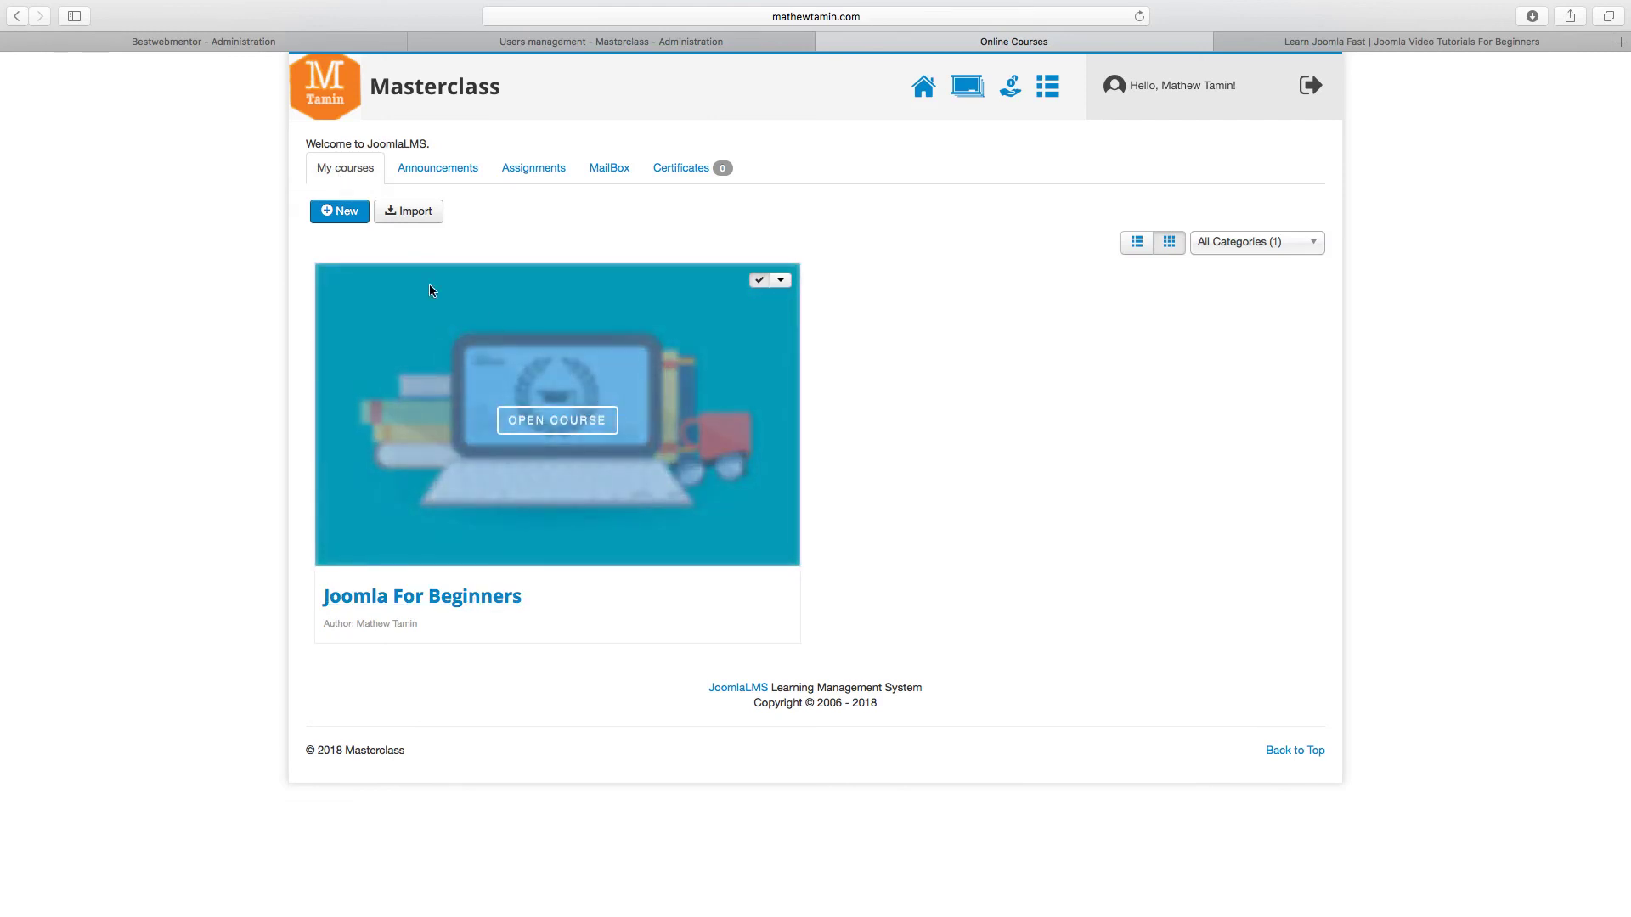
click(761, 282)
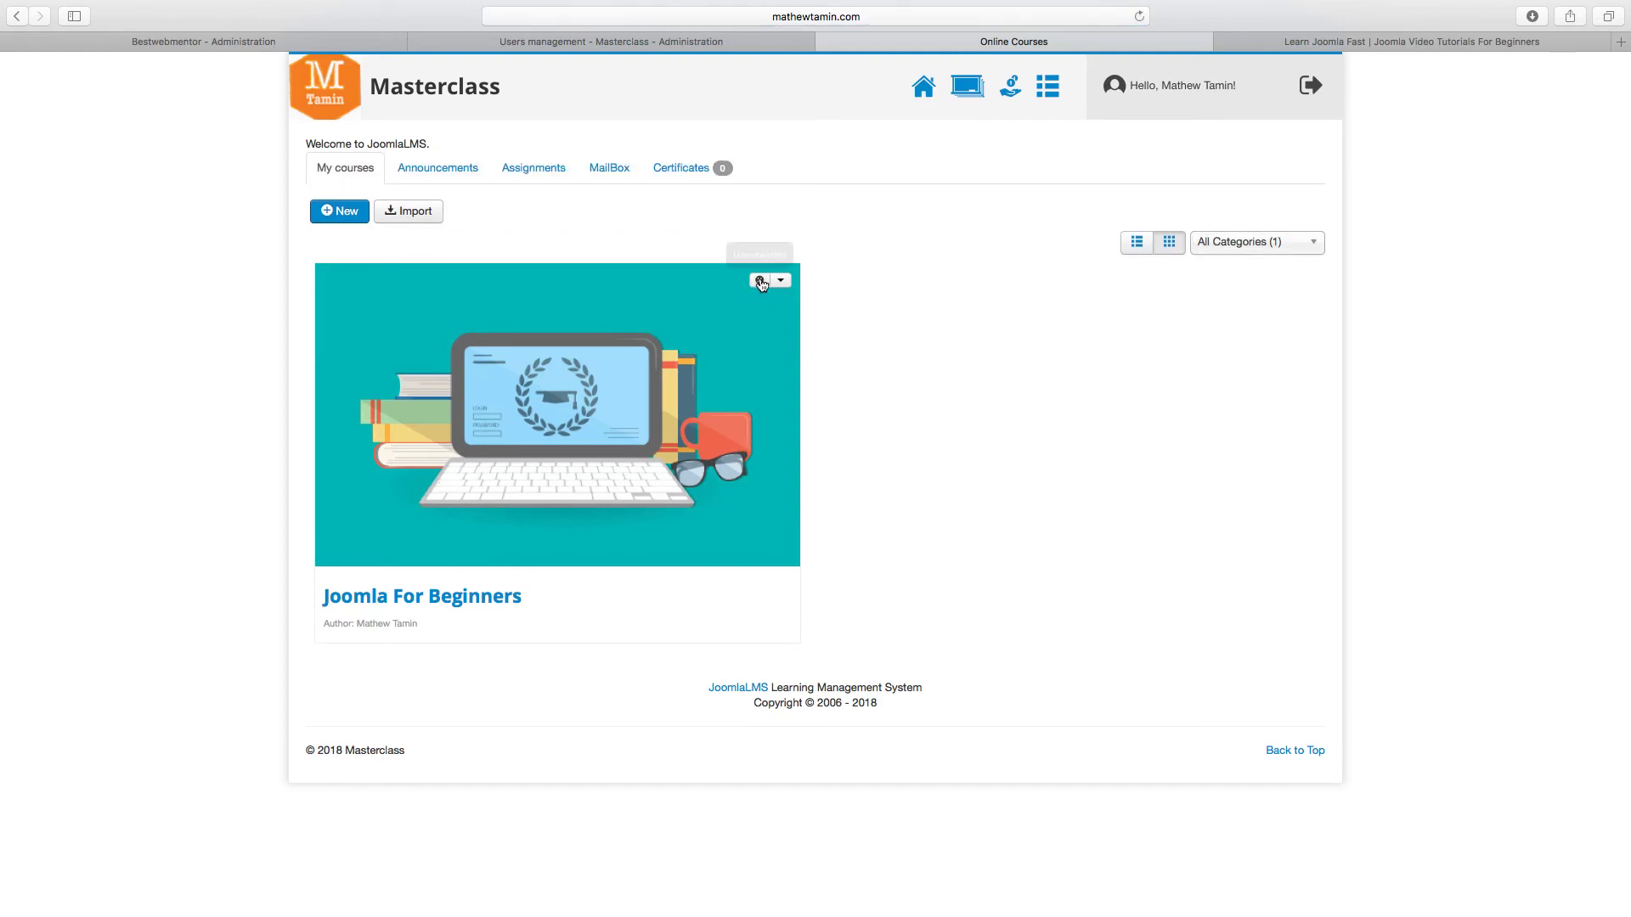
- Look through the Announcements, Assignments, MailBox and Certificates sections and return to My courses
click(458, 168)
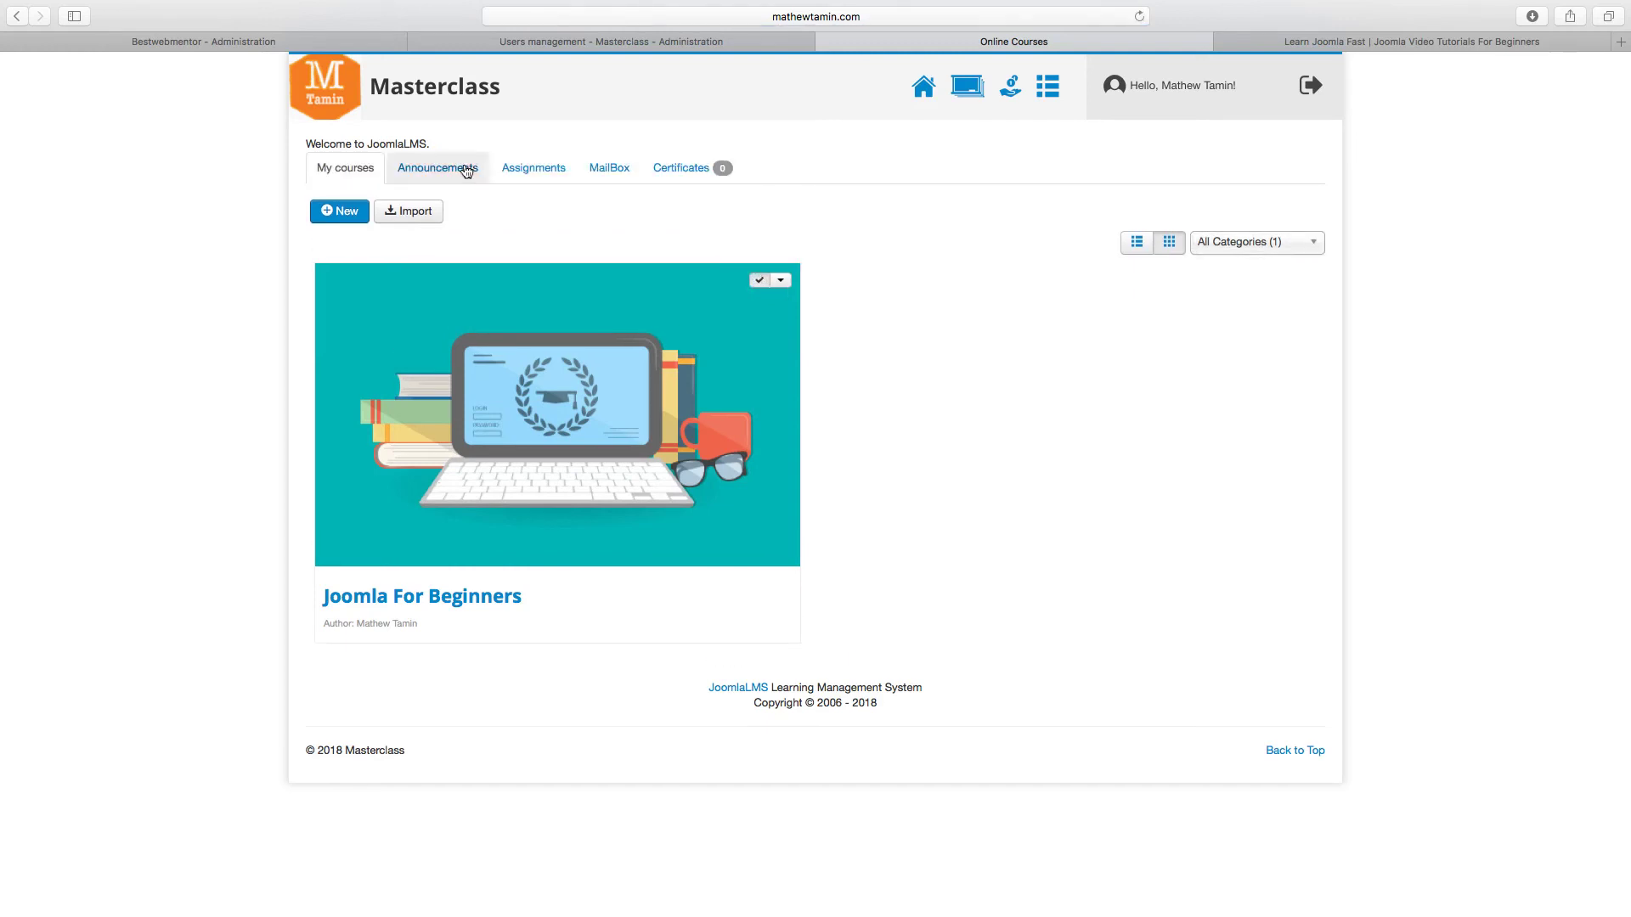
click(552, 173)
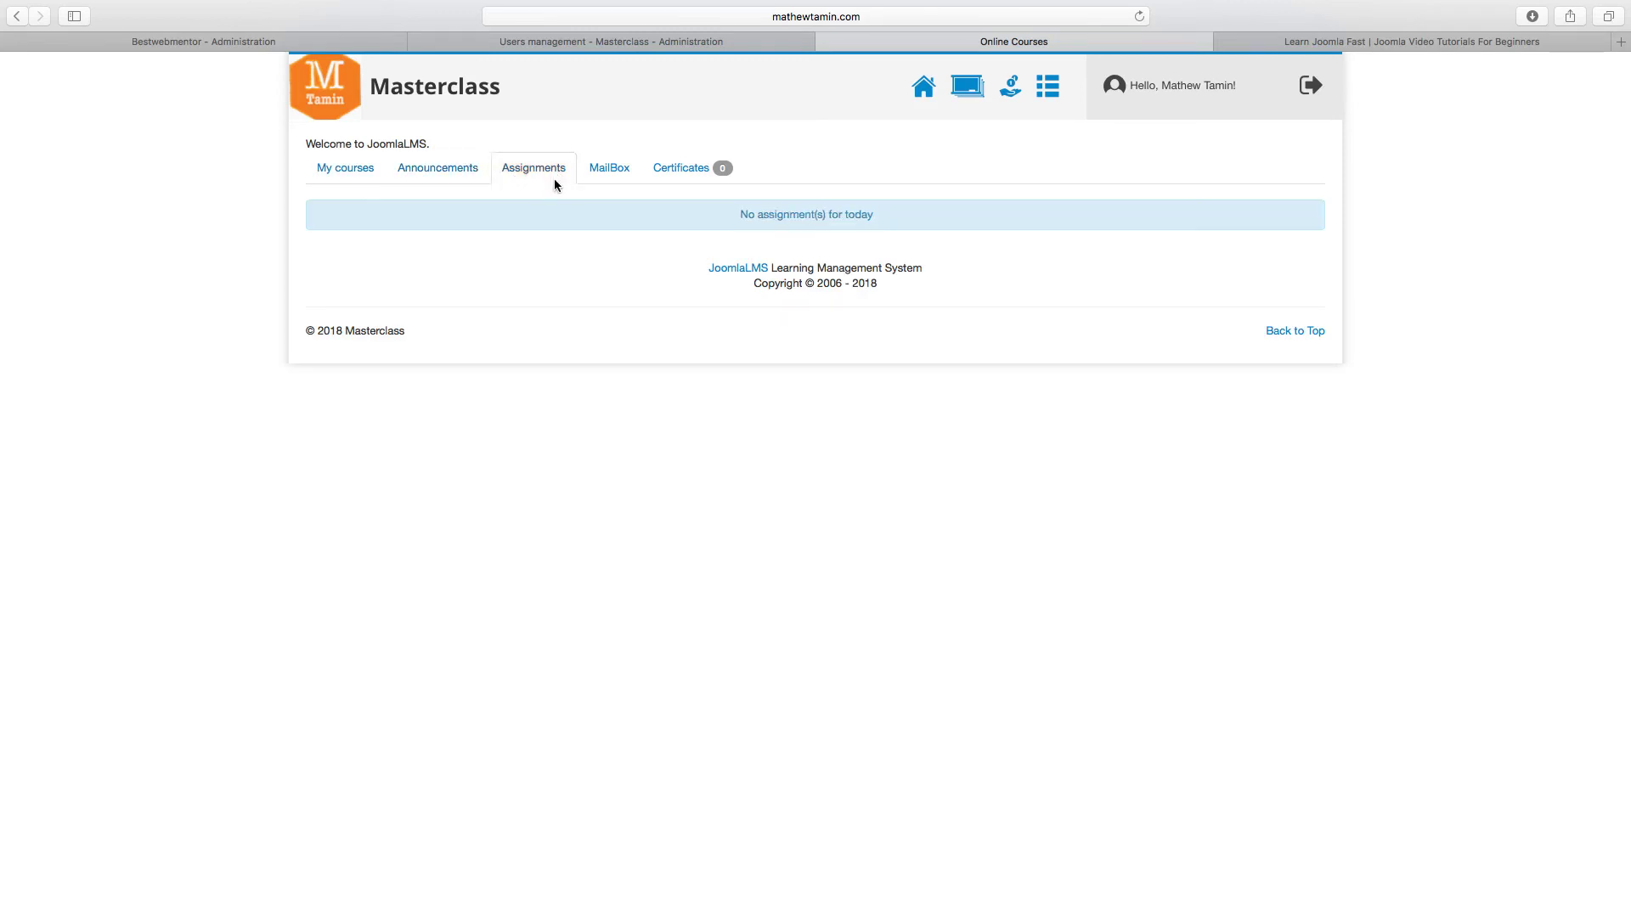
click(620, 180)
click(681, 172)
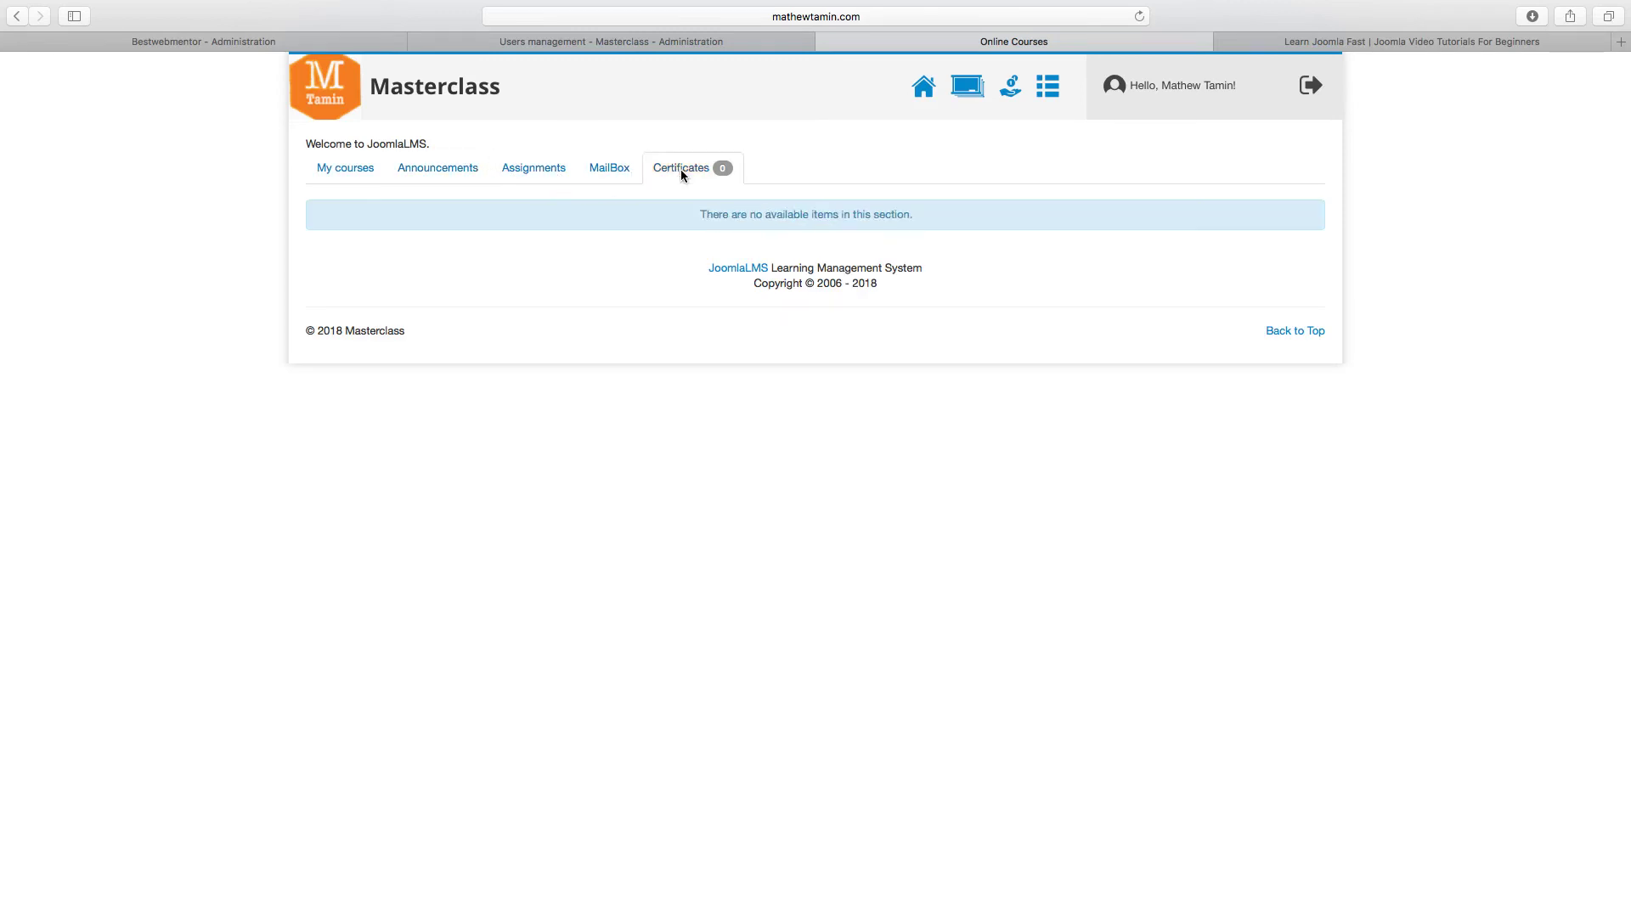
click(343, 173)
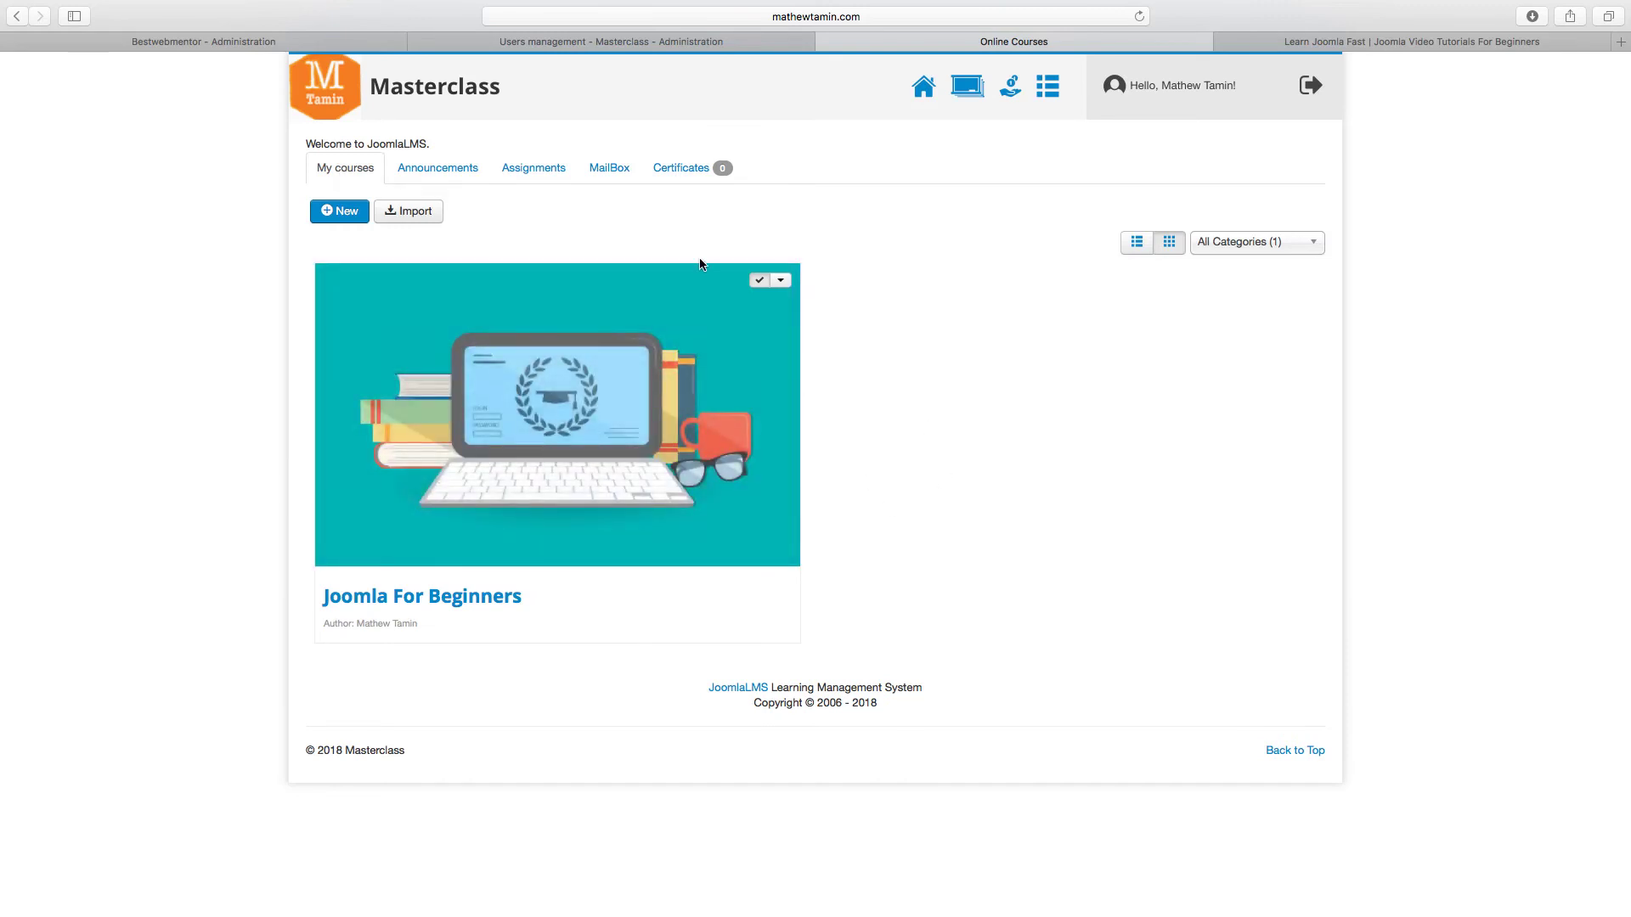
- Open the Joomla For Beginners course for editing and go to its documents
click(782, 282)
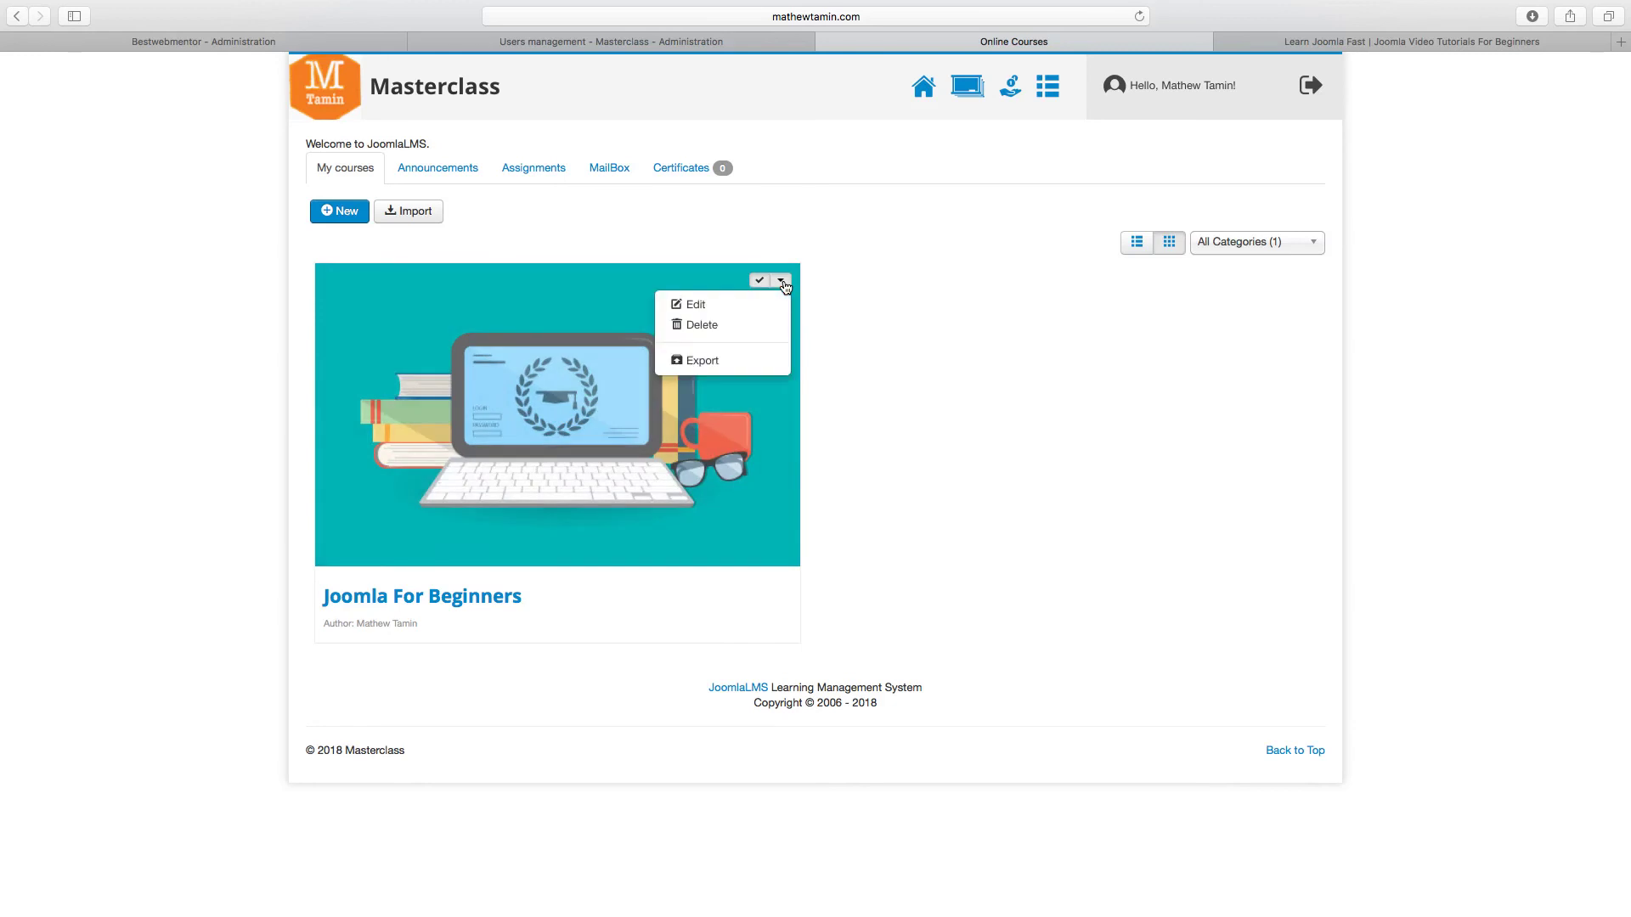
click(722, 306)
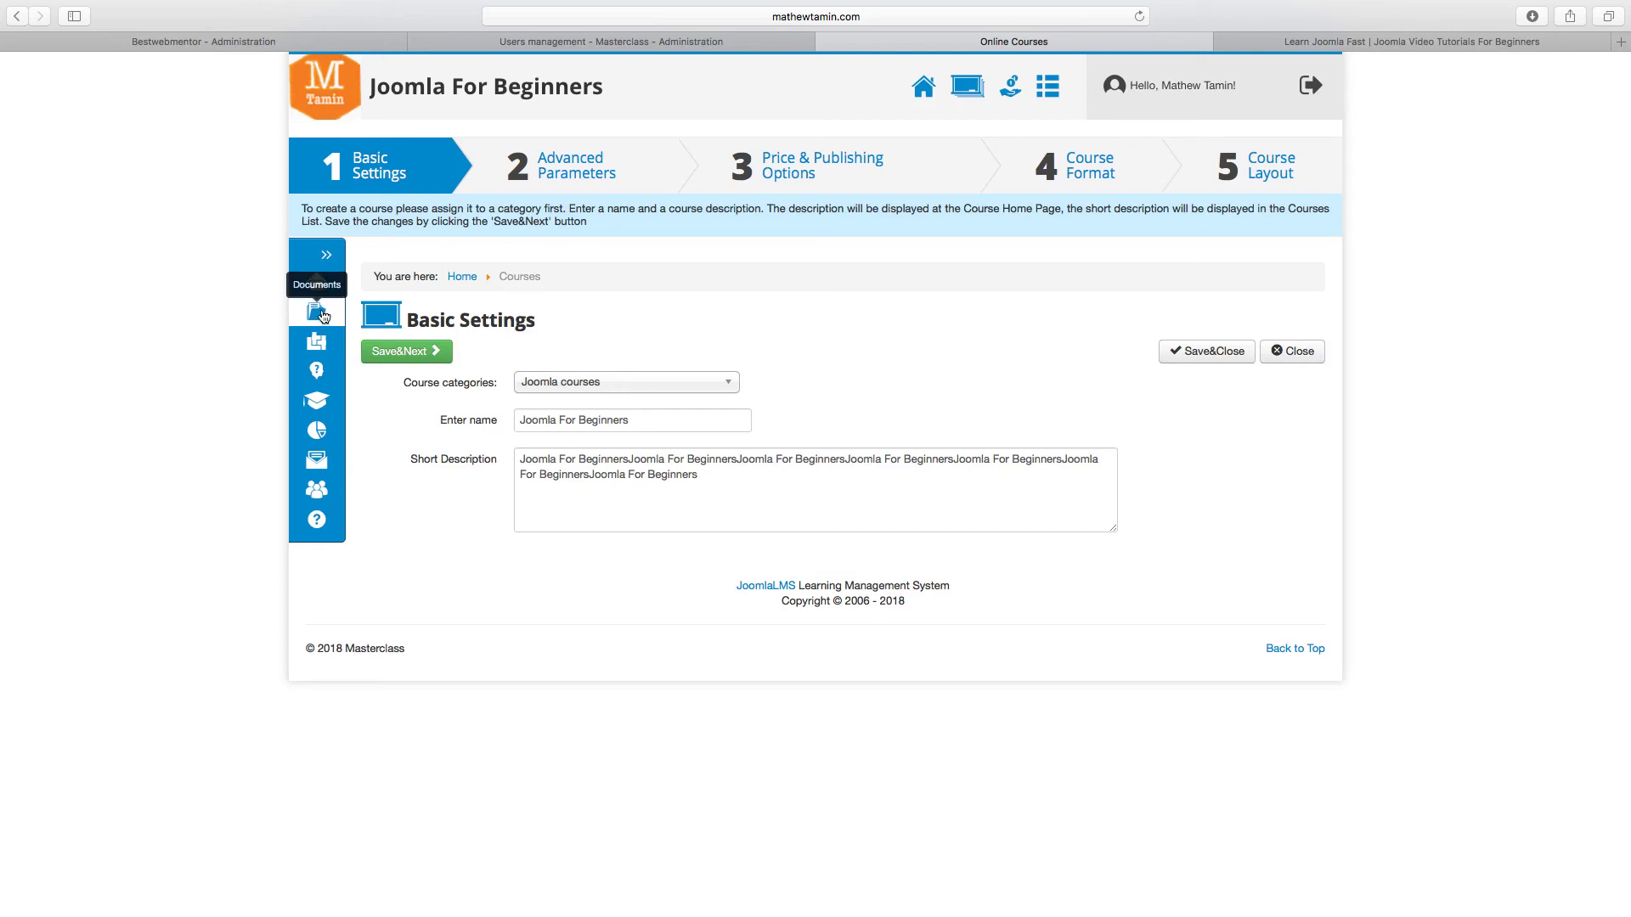
click(321, 314)
- Start a new course folder named "Course Files", keeping it placed in the main Course folder
click(417, 241)
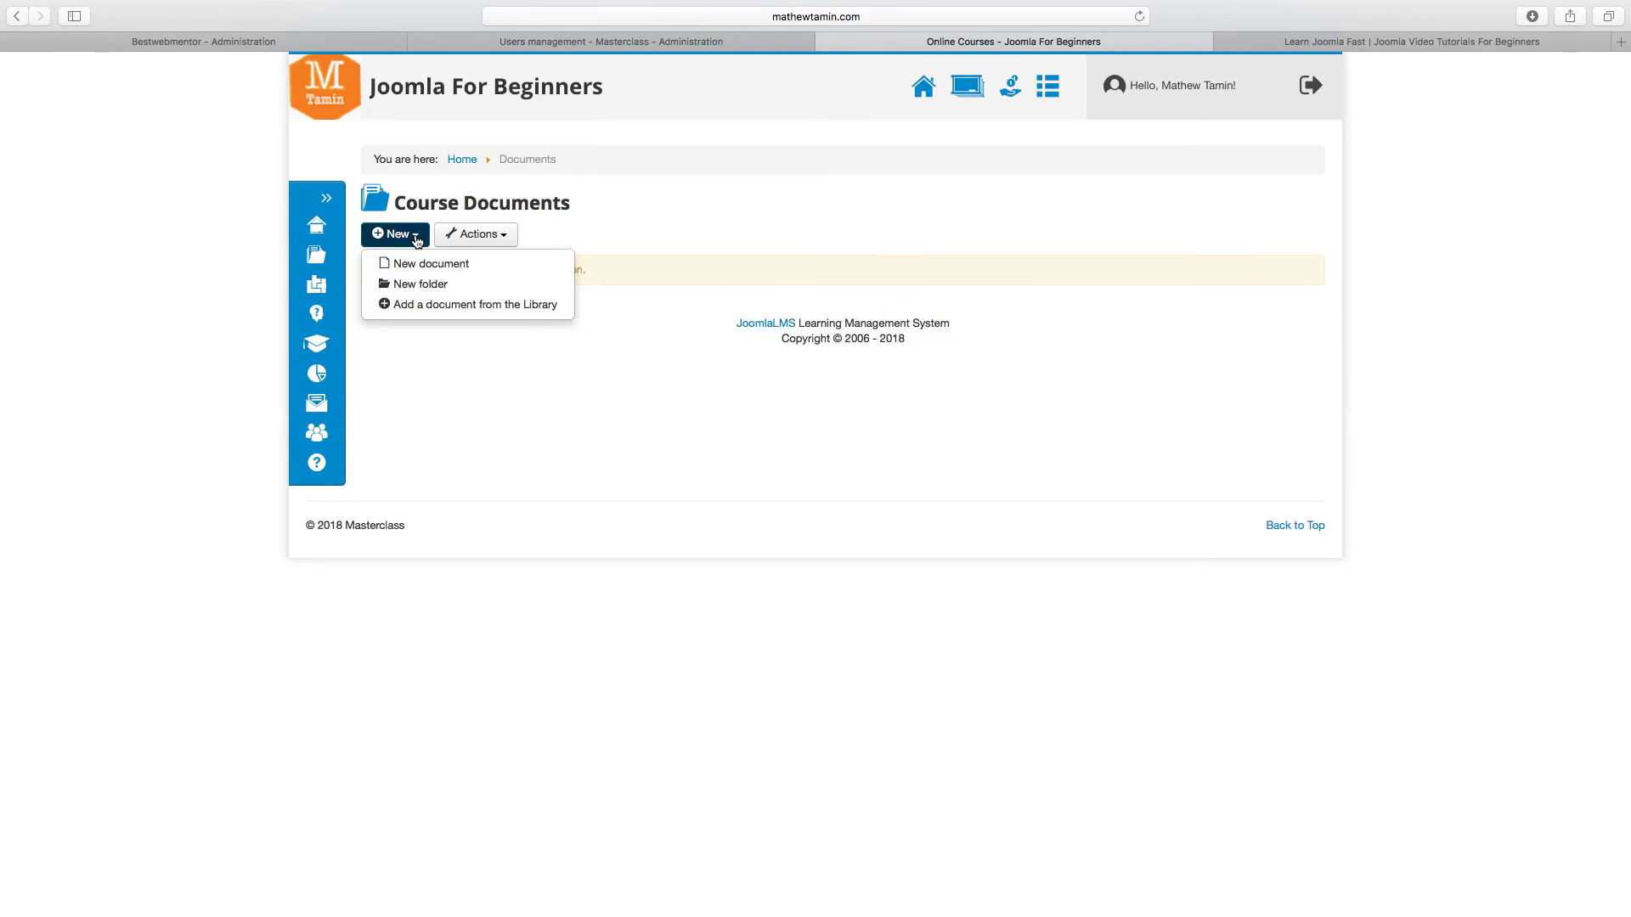
click(445, 285)
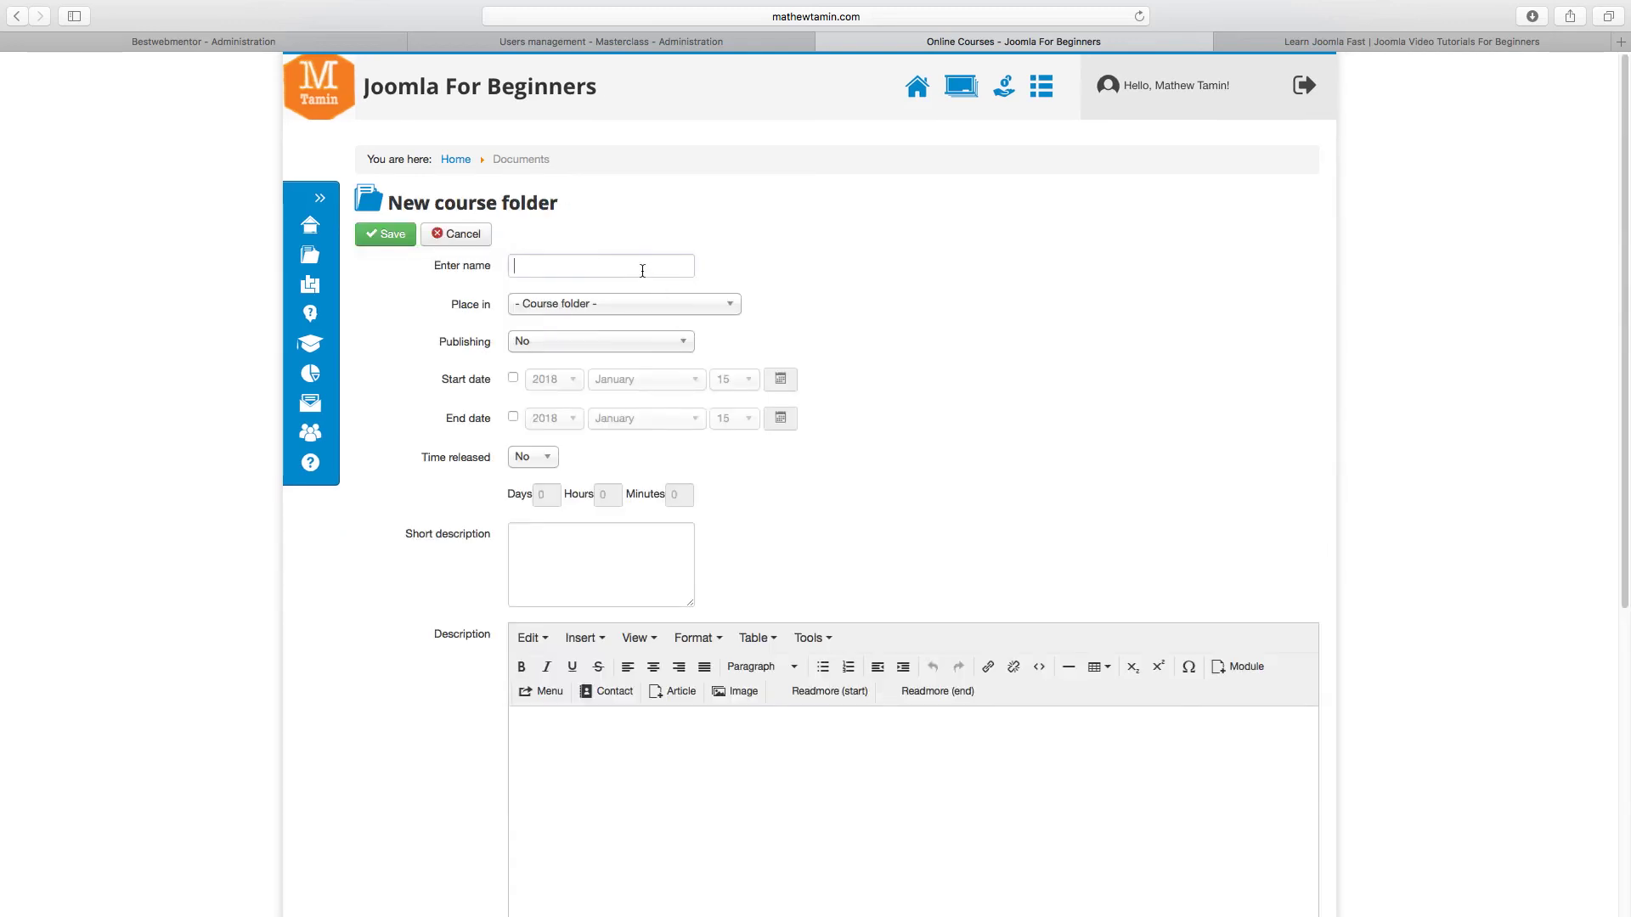
click(642, 270)
text(Course Files)
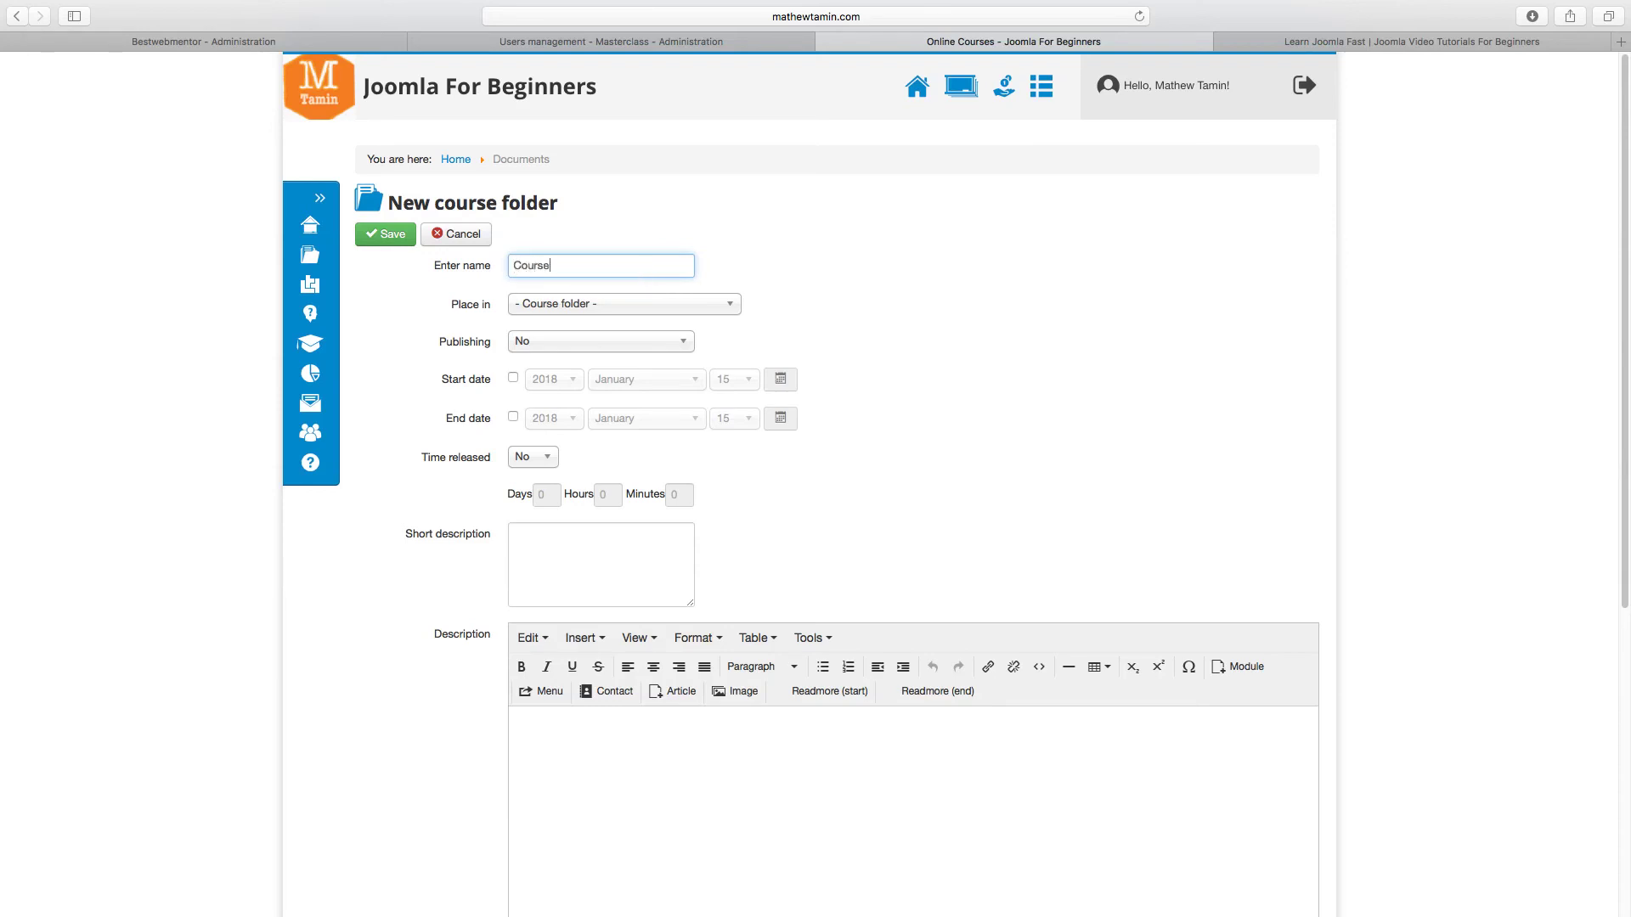
click(668, 303)
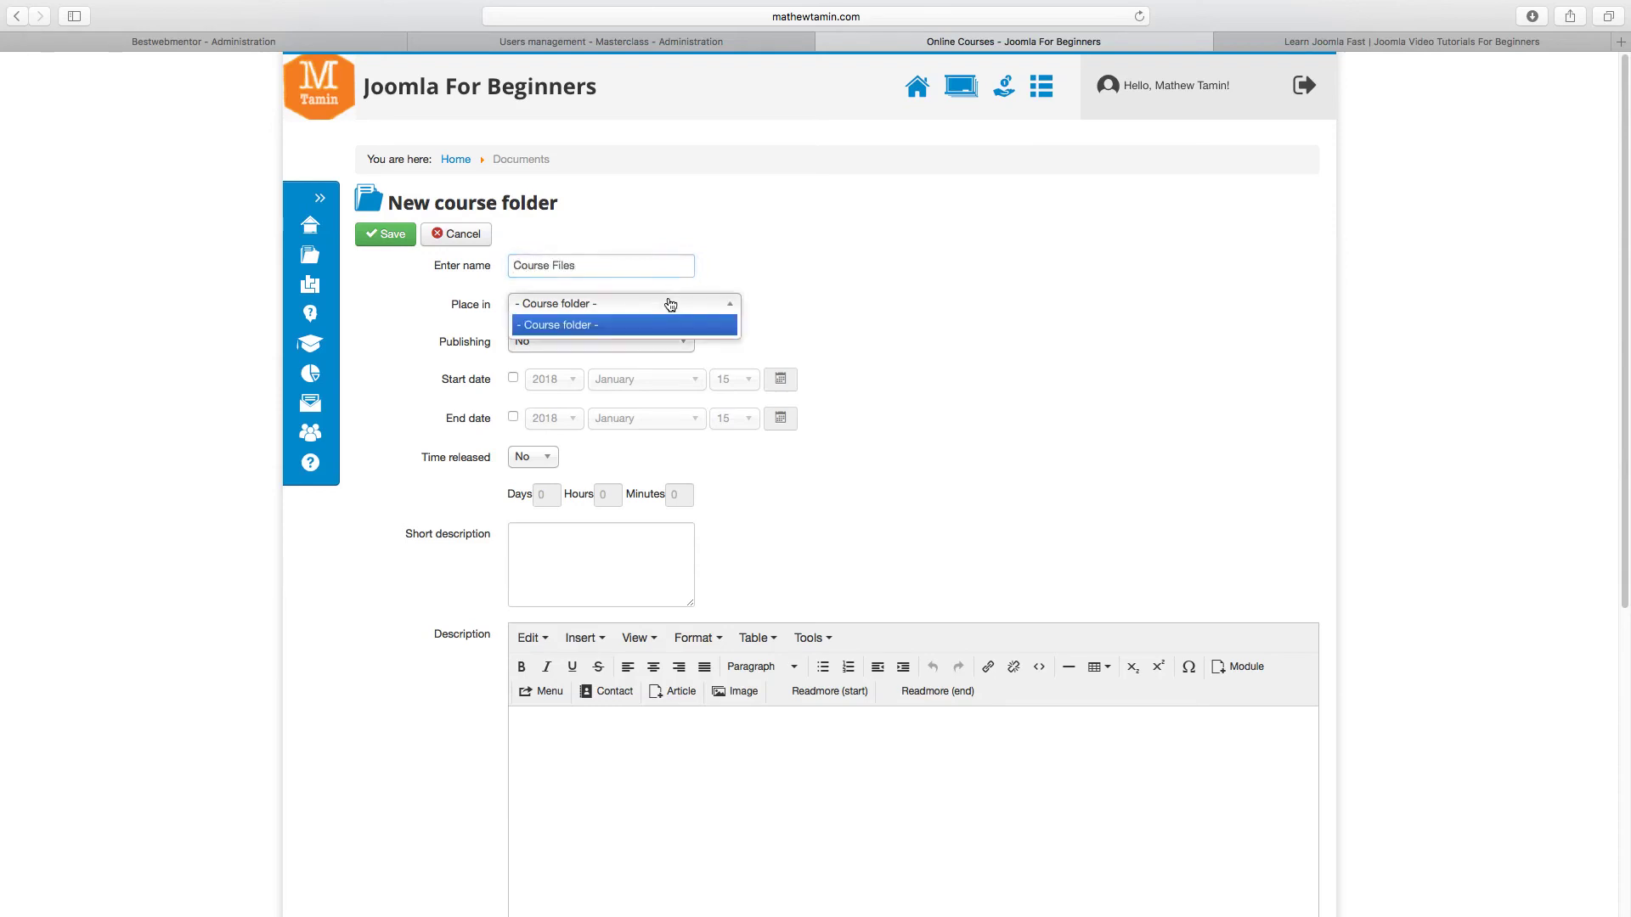
click(785, 304)
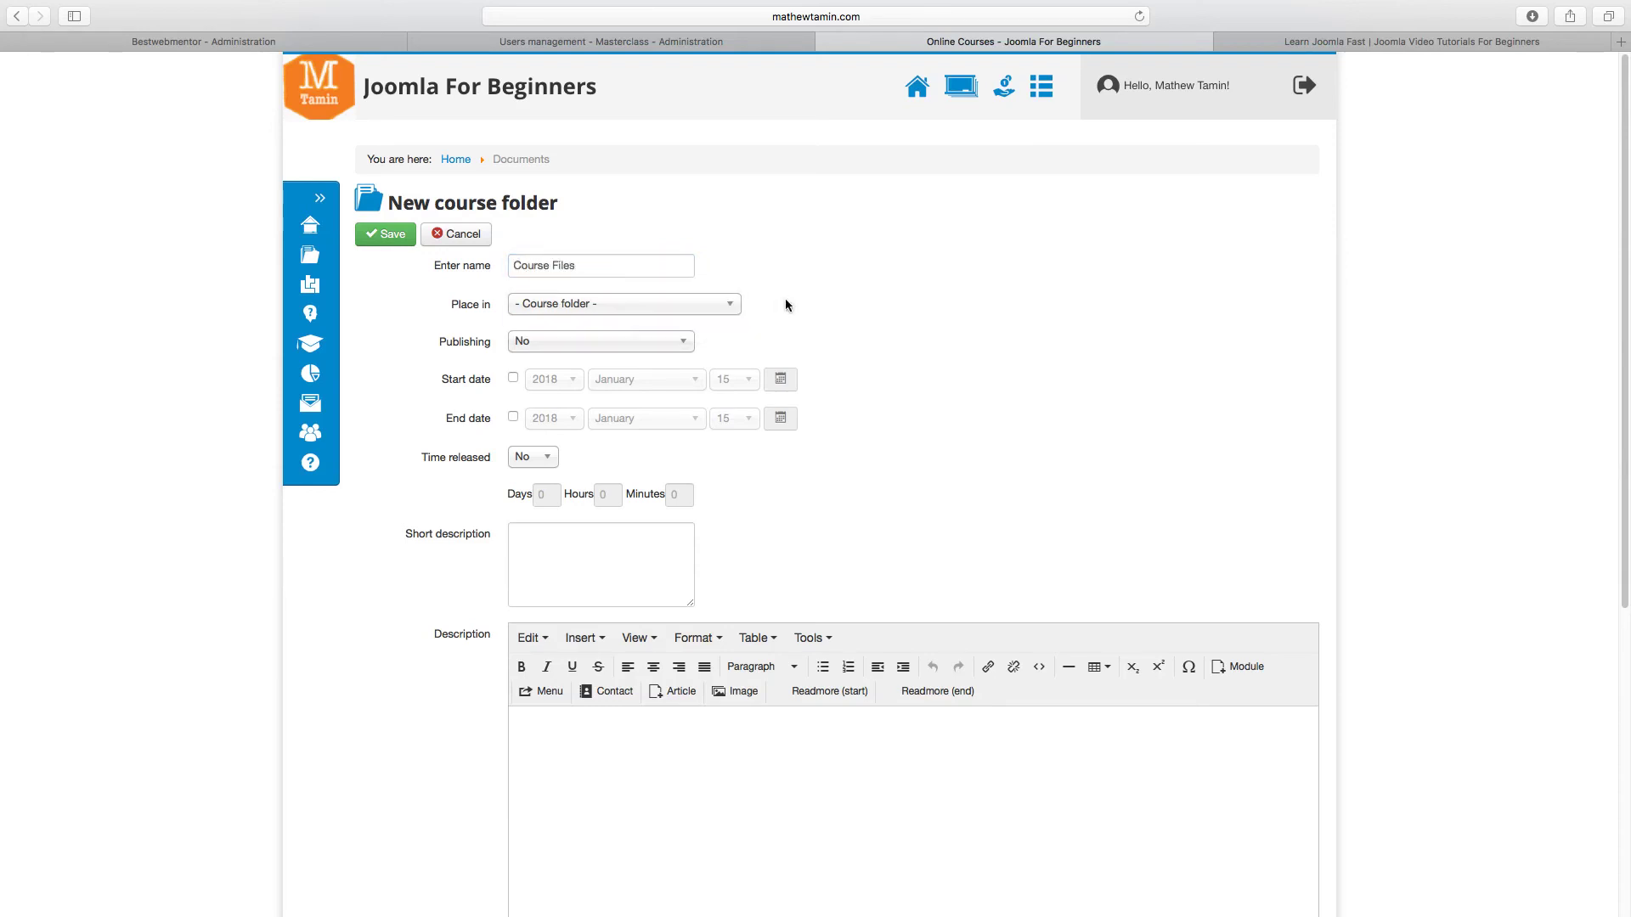
- Set the new folder's Publishing to Yes and enable its Time released option
click(625, 342)
click(607, 363)
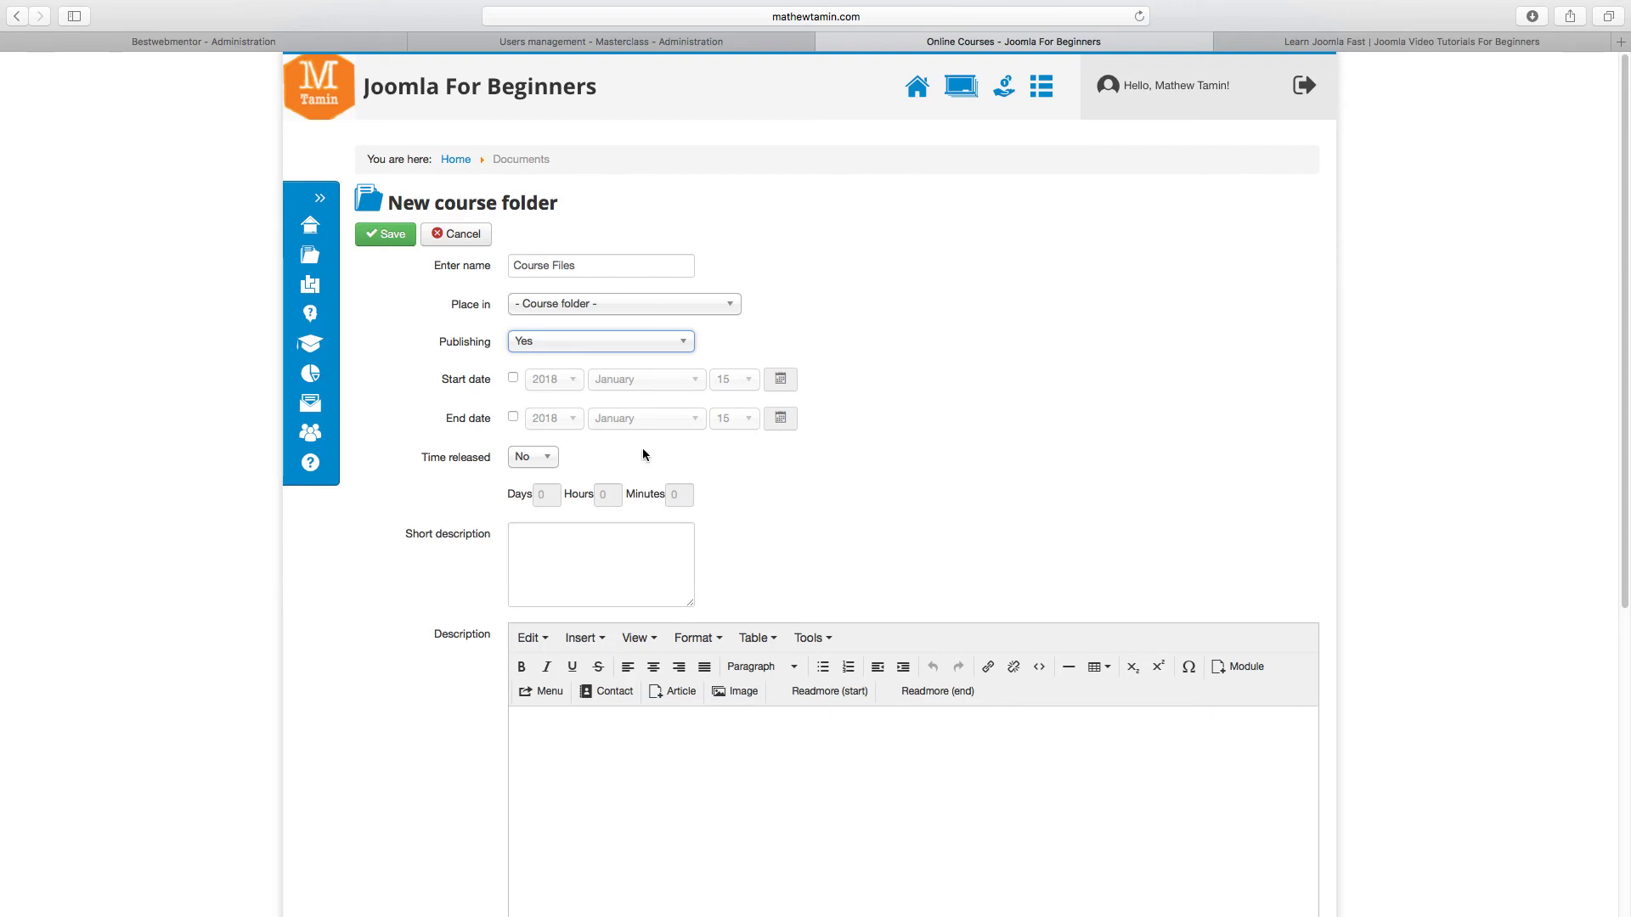
click(542, 461)
click(541, 481)
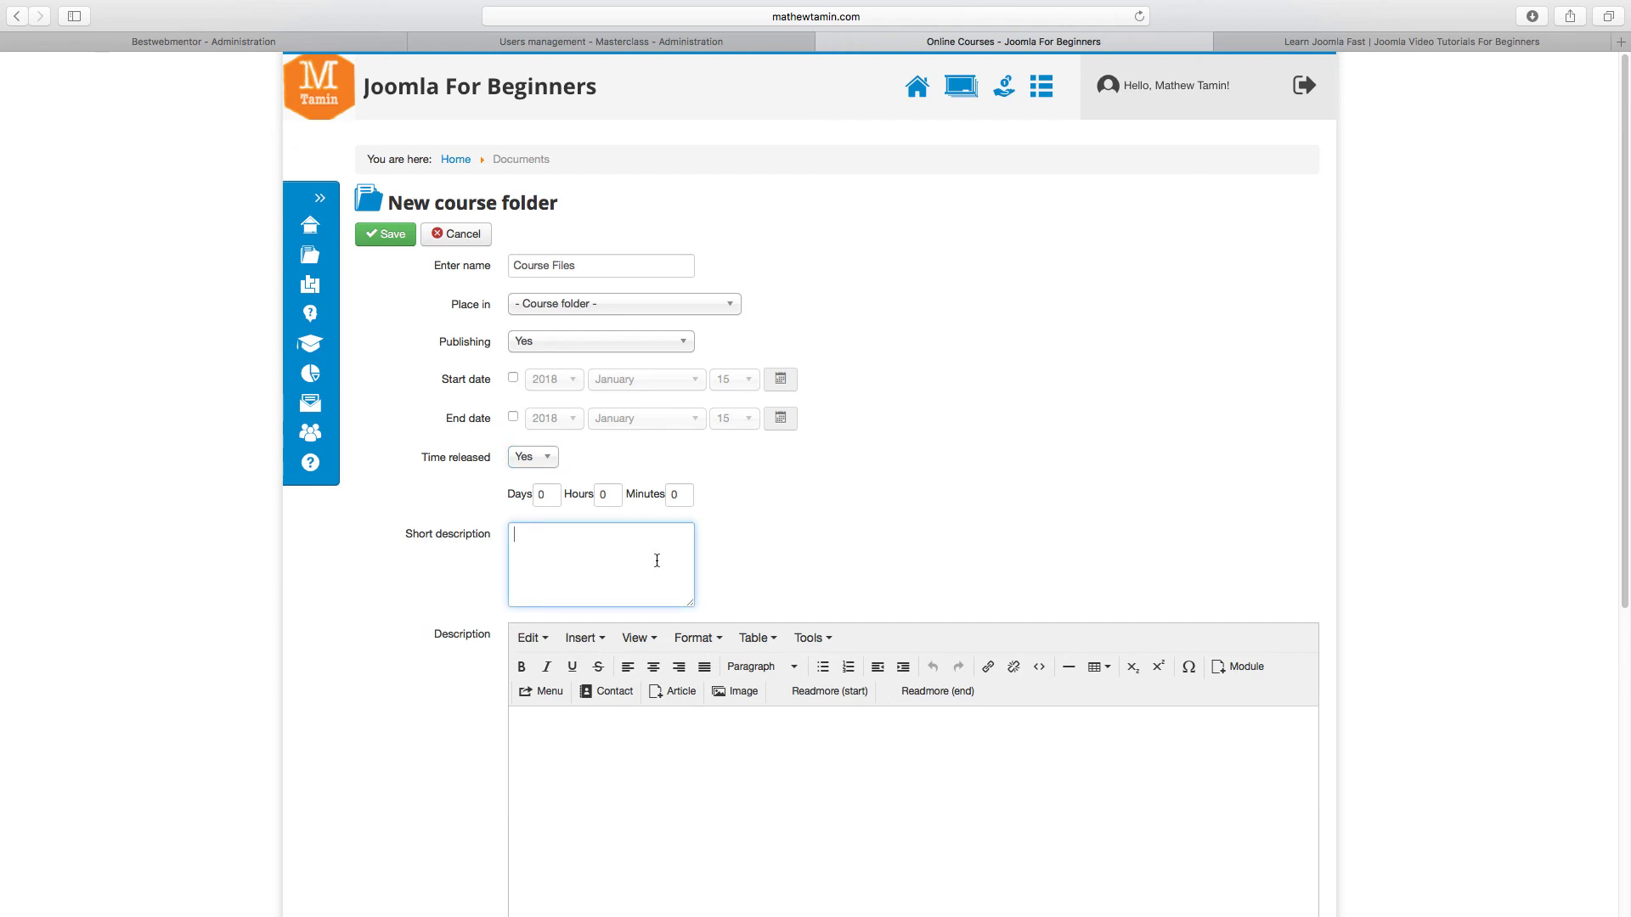
- Enter "Course files" as the folder's short description and "Course Files" as its description, and save the folder
text(Course files)
click(744, 835)
text(Course Files)
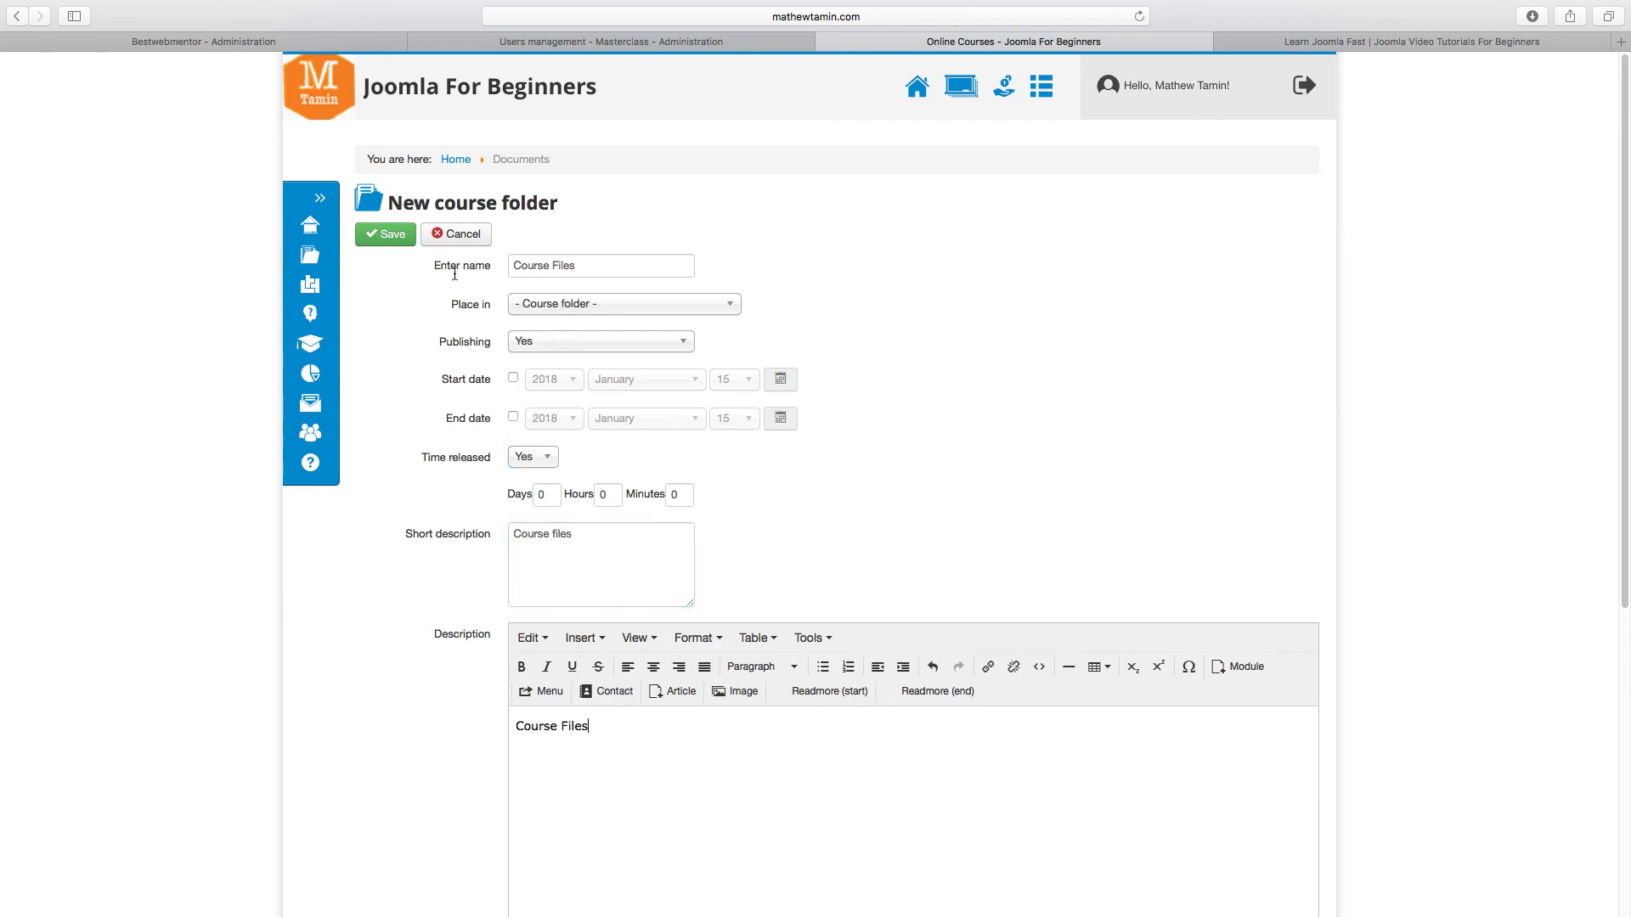
click(391, 237)
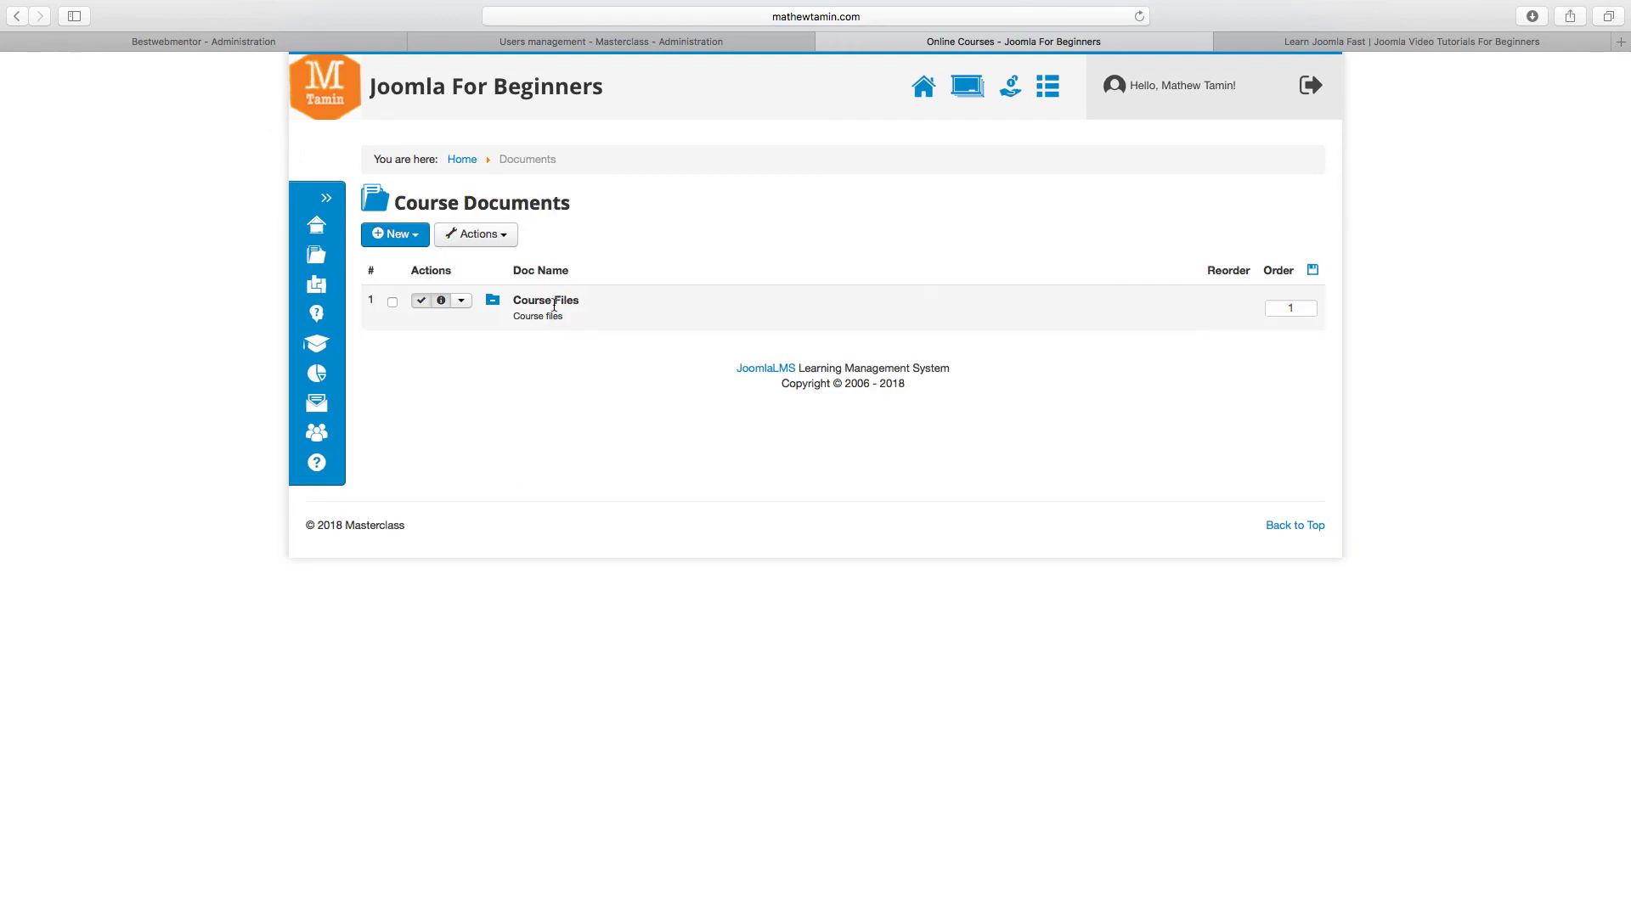
- Start a new course document with the file grand_opening.jpeg named "Picture", and add a second file entry
click(420, 238)
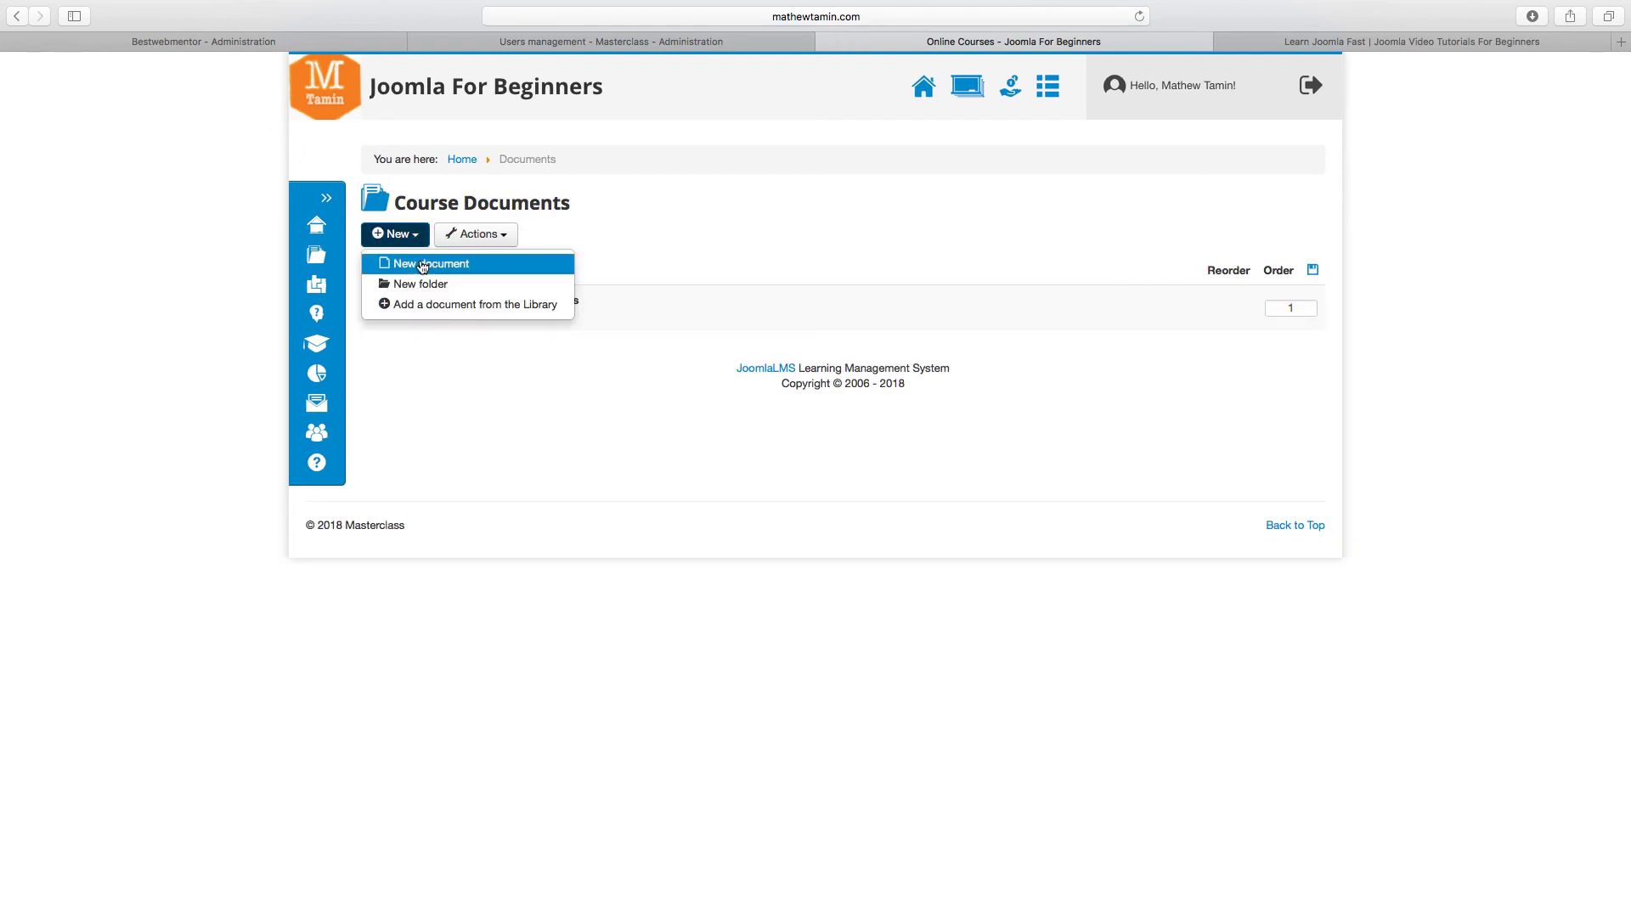
click(429, 264)
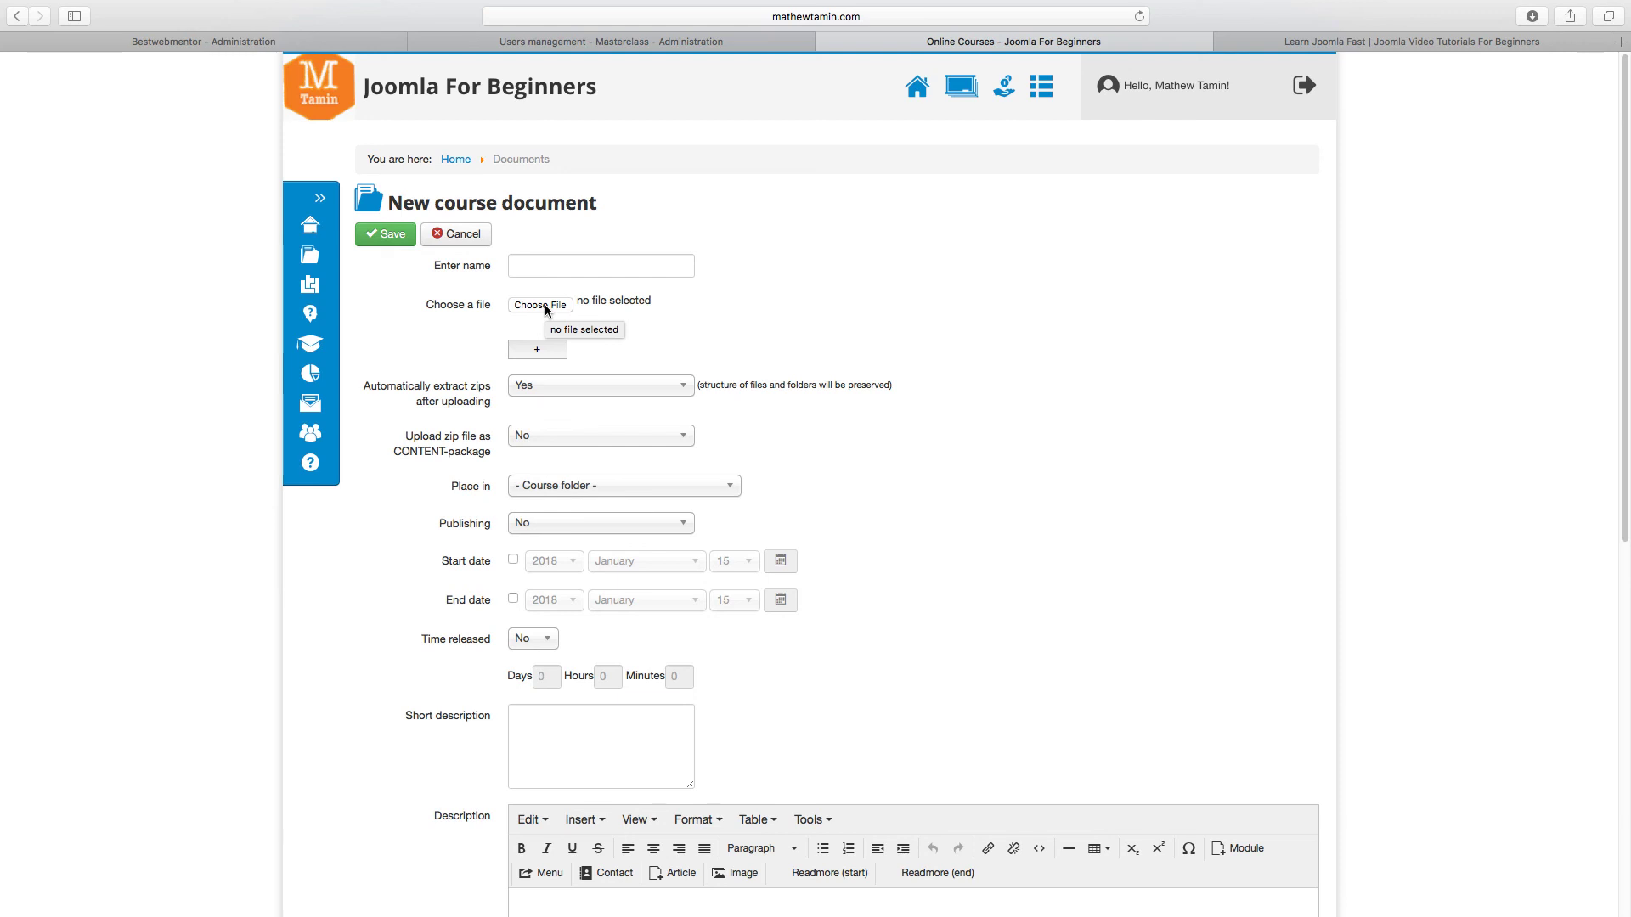
click(544, 304)
click(550, 351)
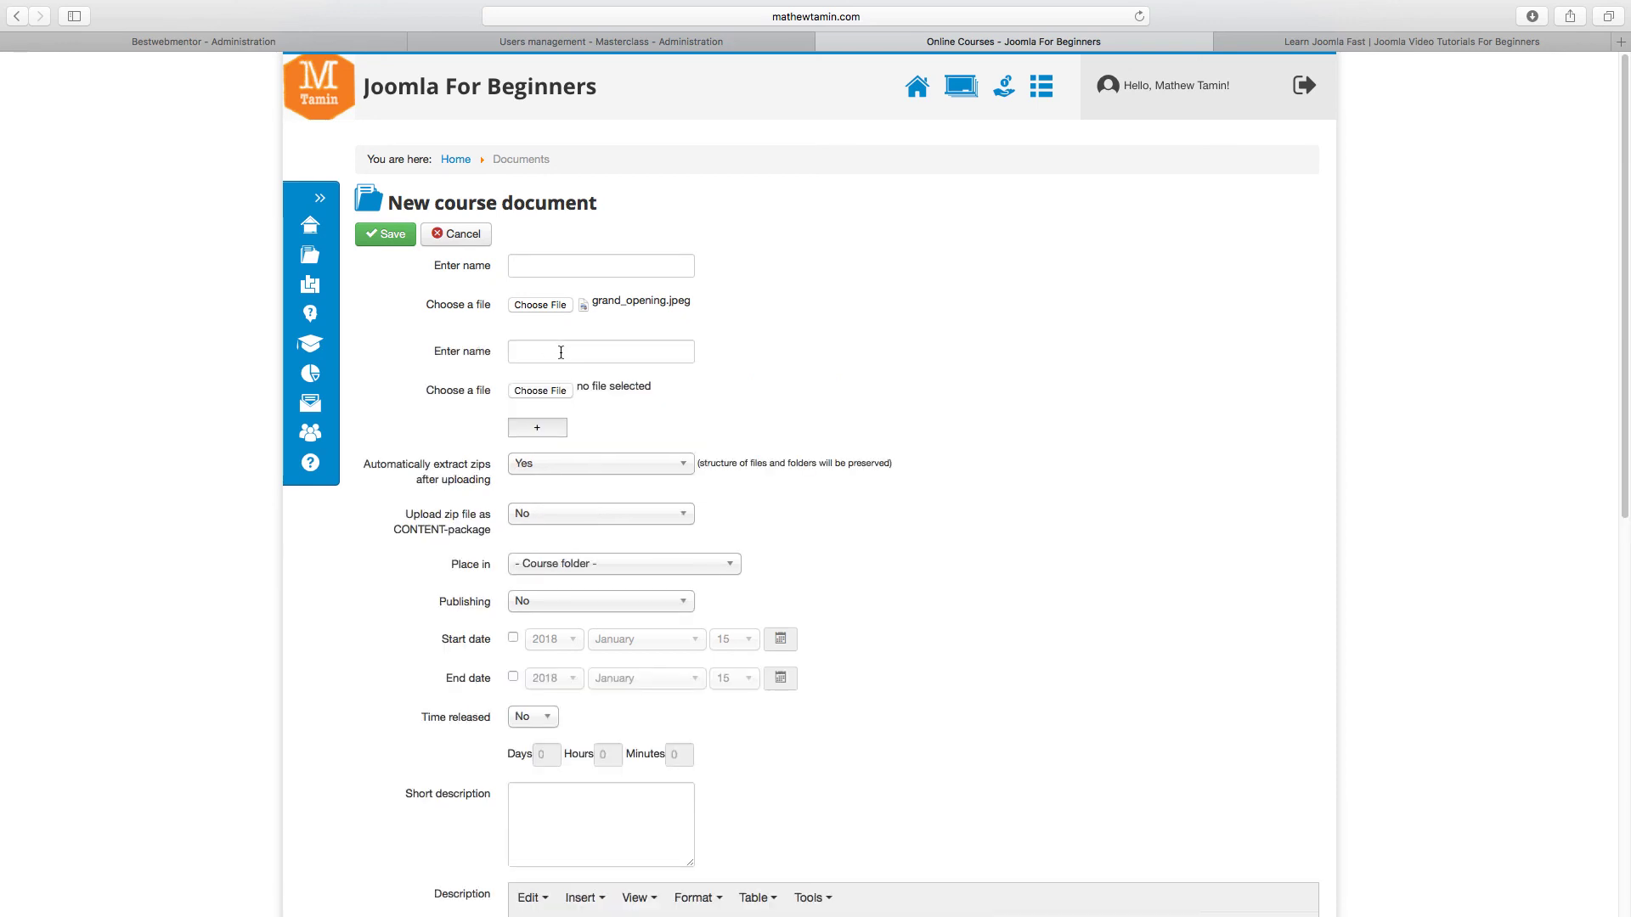
click(561, 353)
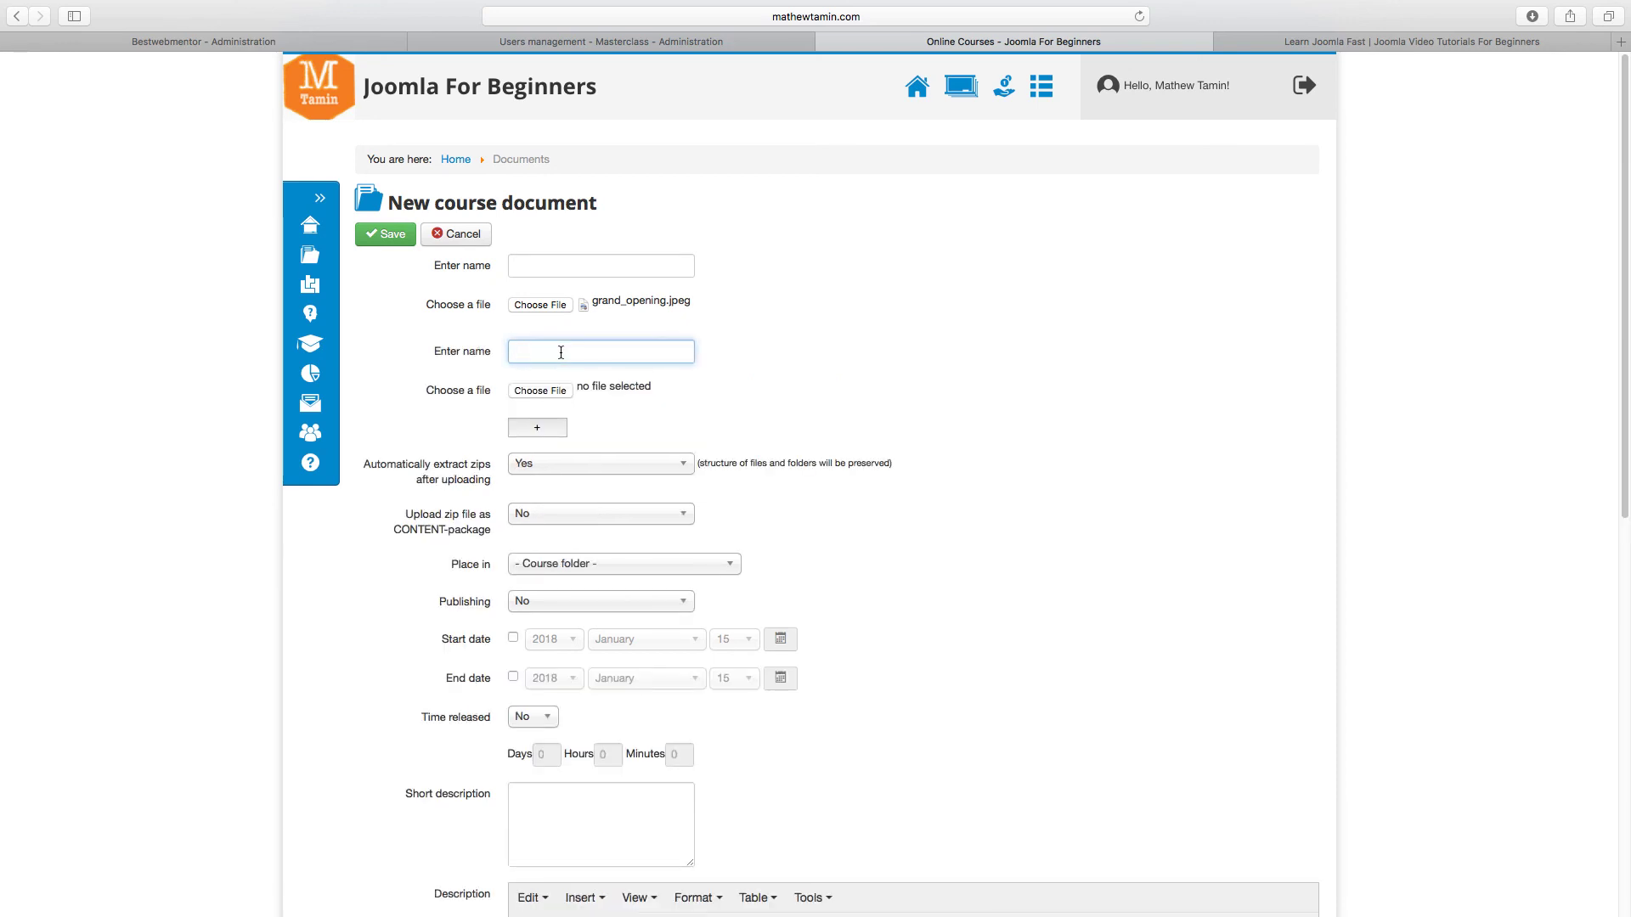
click(588, 275)
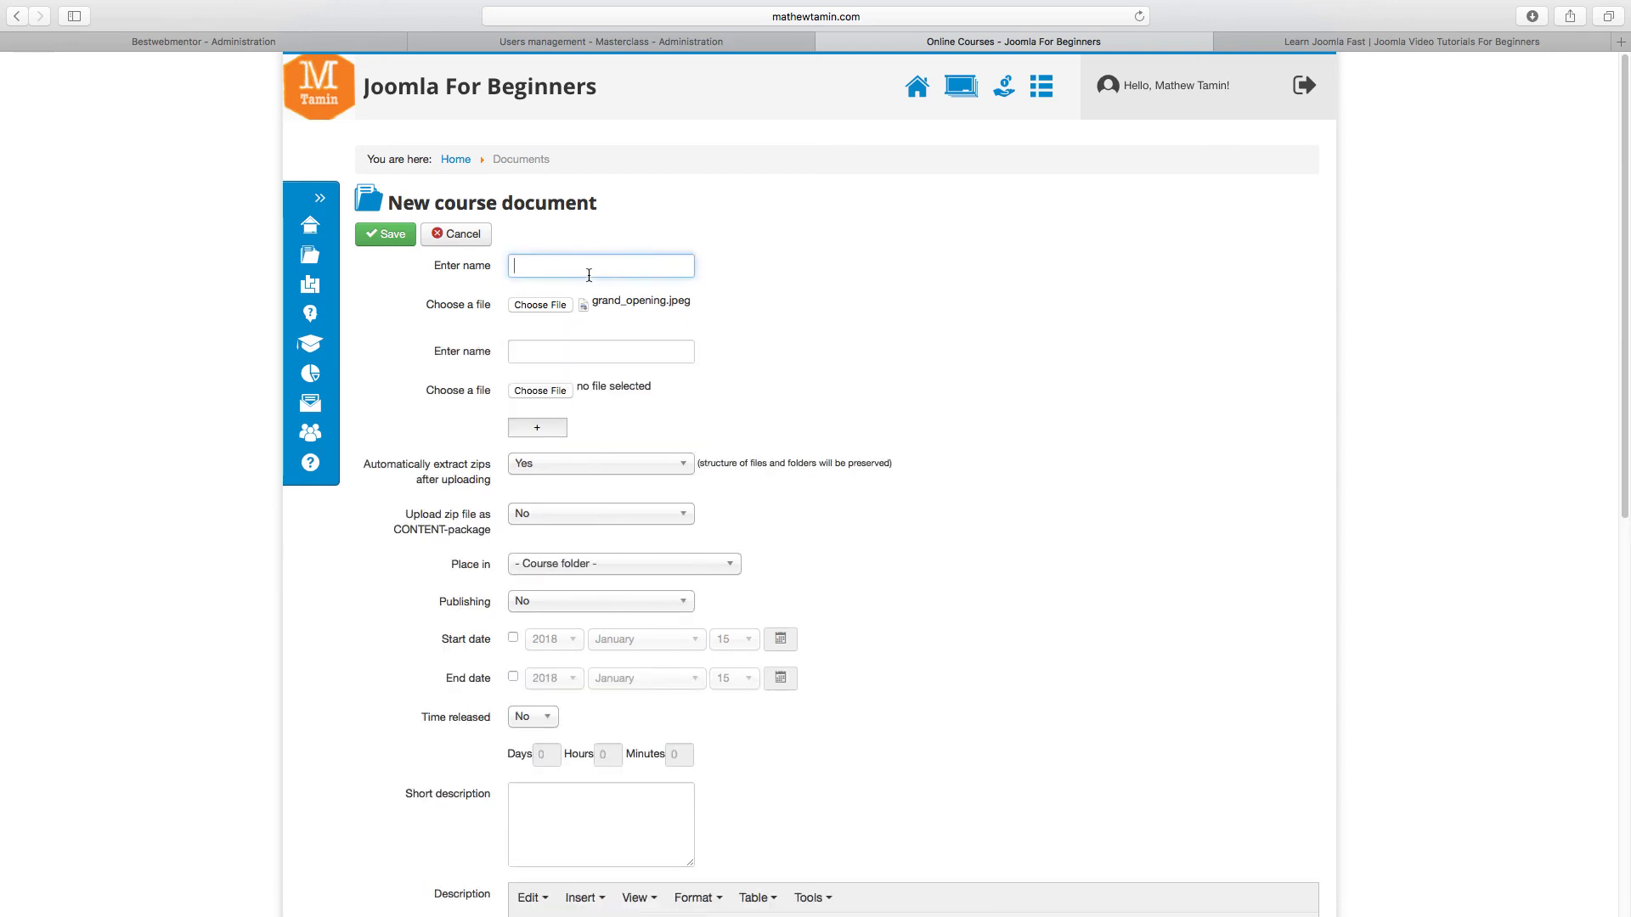
text(Picture)
click(591, 350)
text(PD)
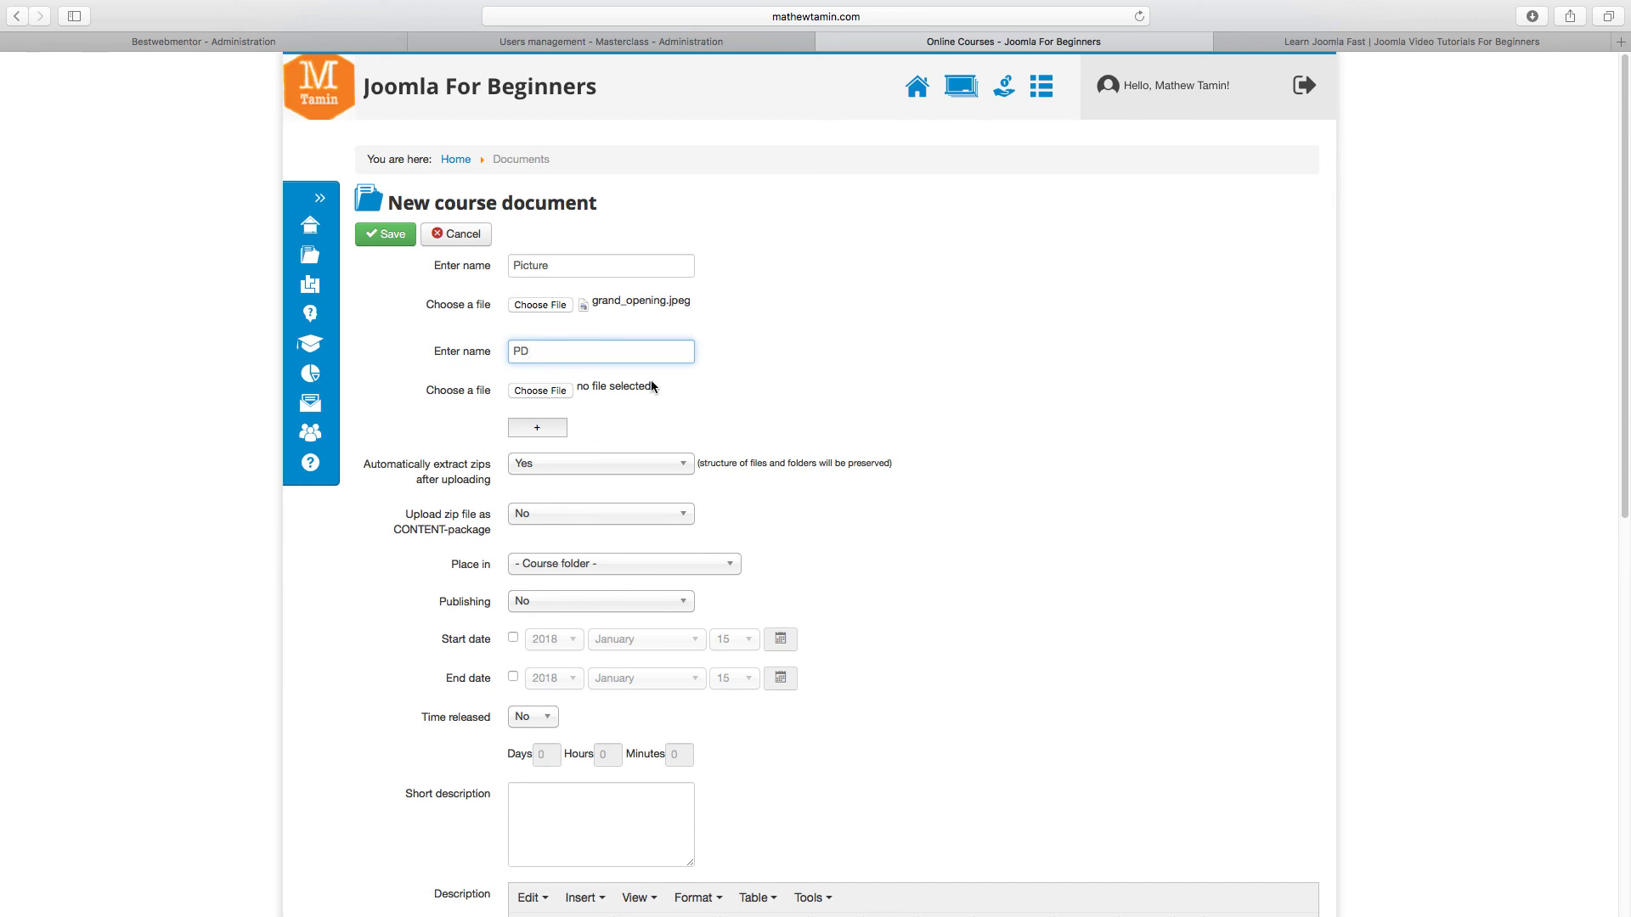
key(BackSpace)
key(BackSpace)
- Place the new documents in the Course Files folder and set Publishing to Yes
scroll(824, 475, down, 1)
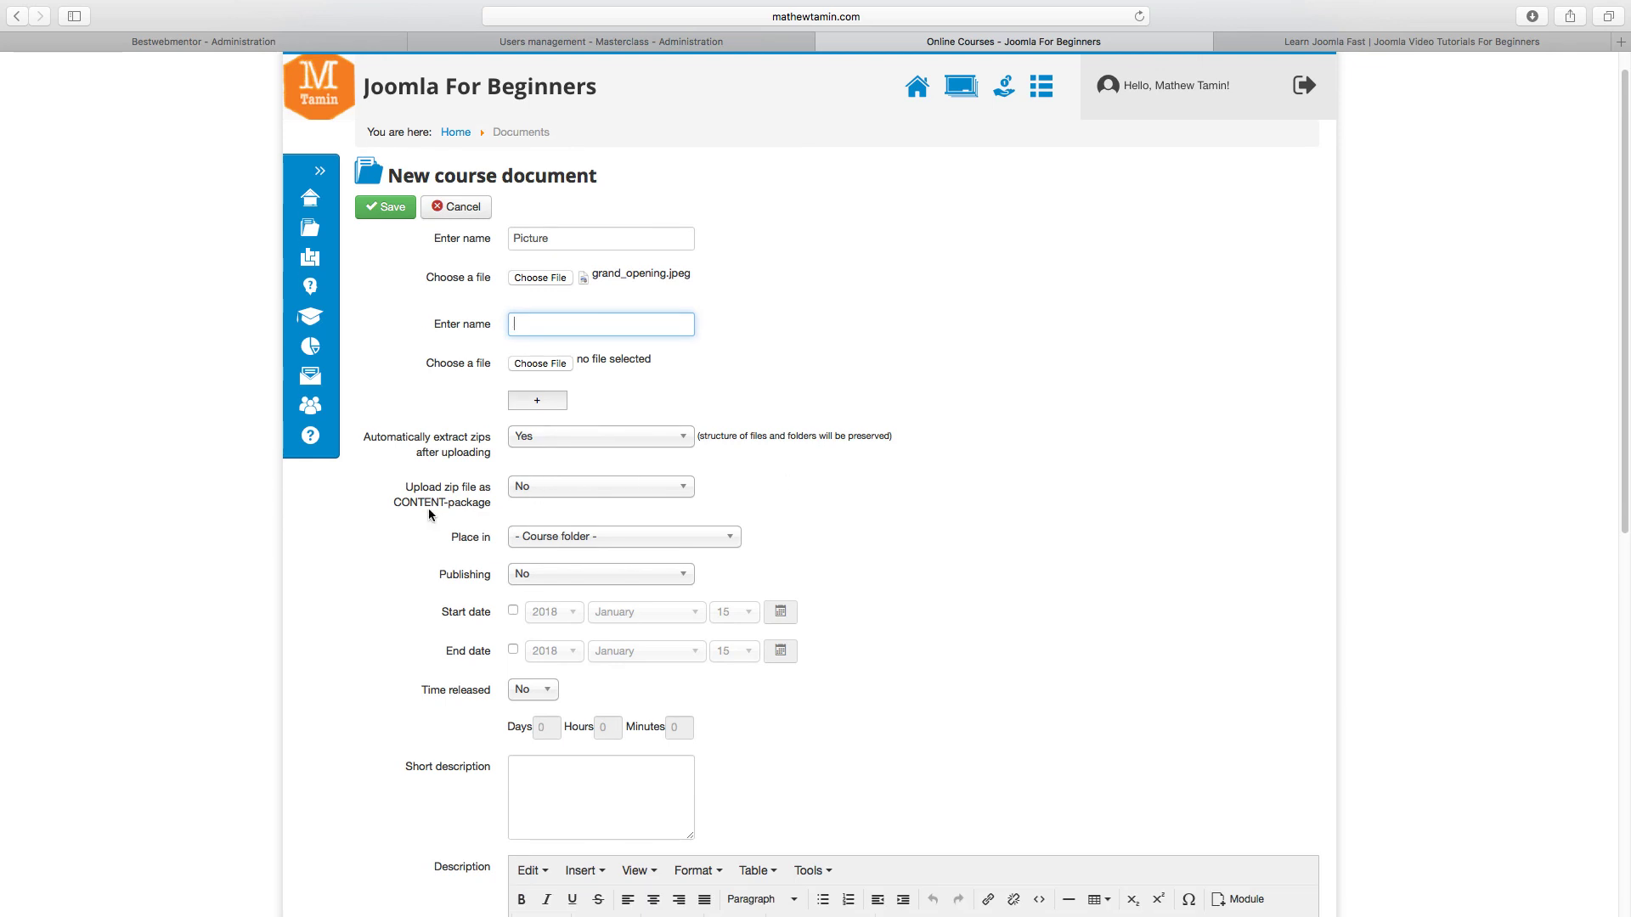
scroll(865, 534, down, 3)
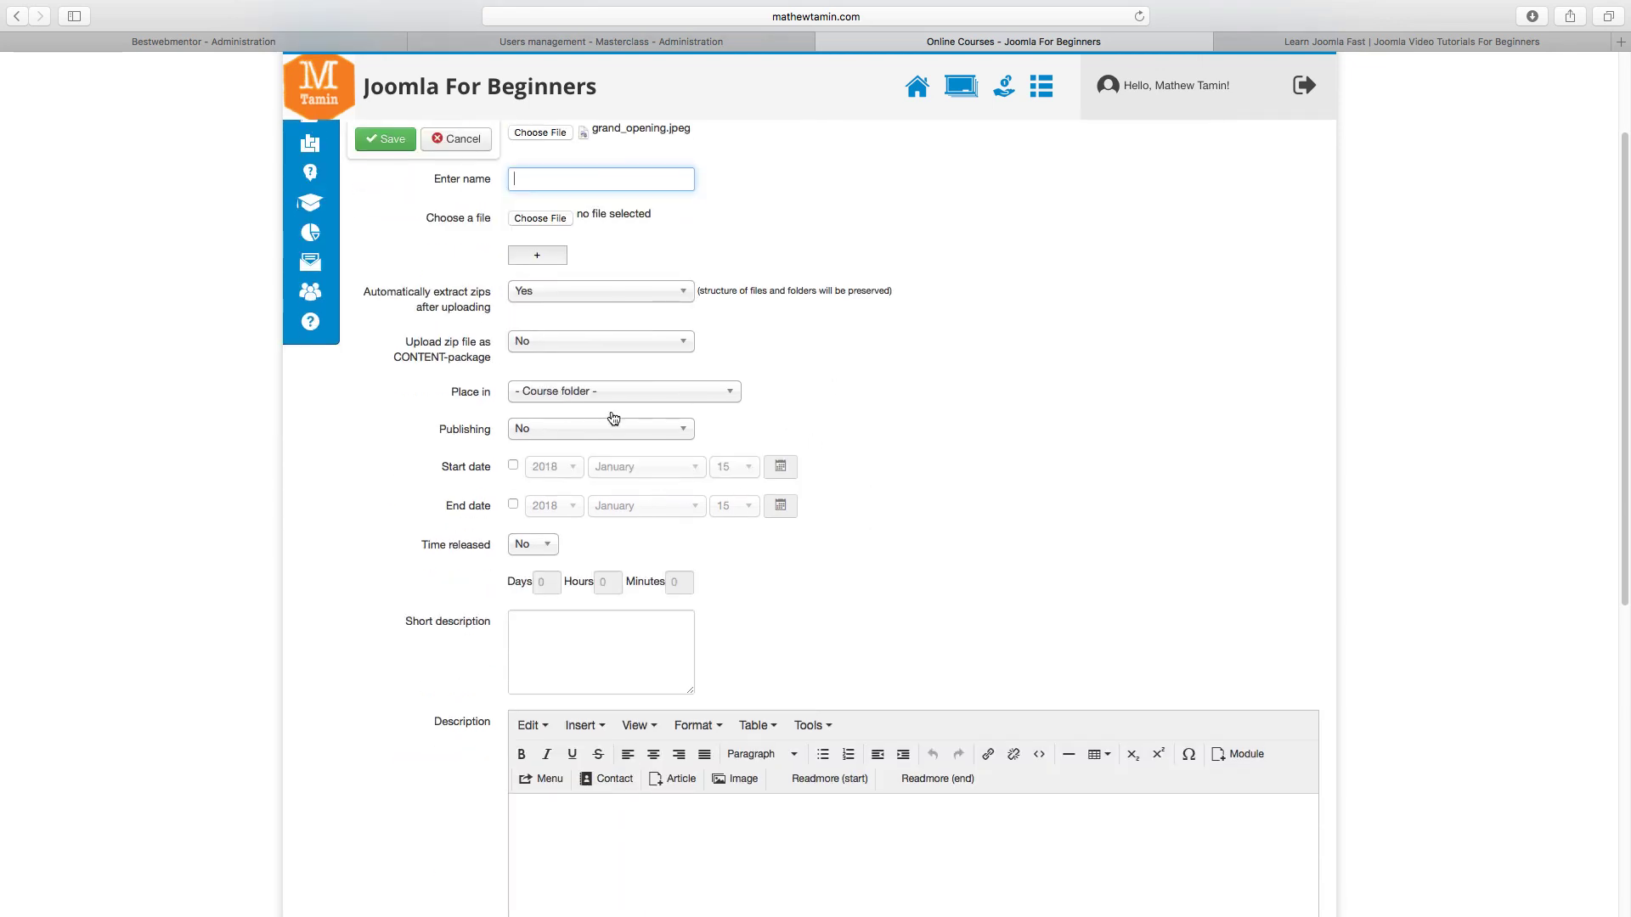
click(544, 390)
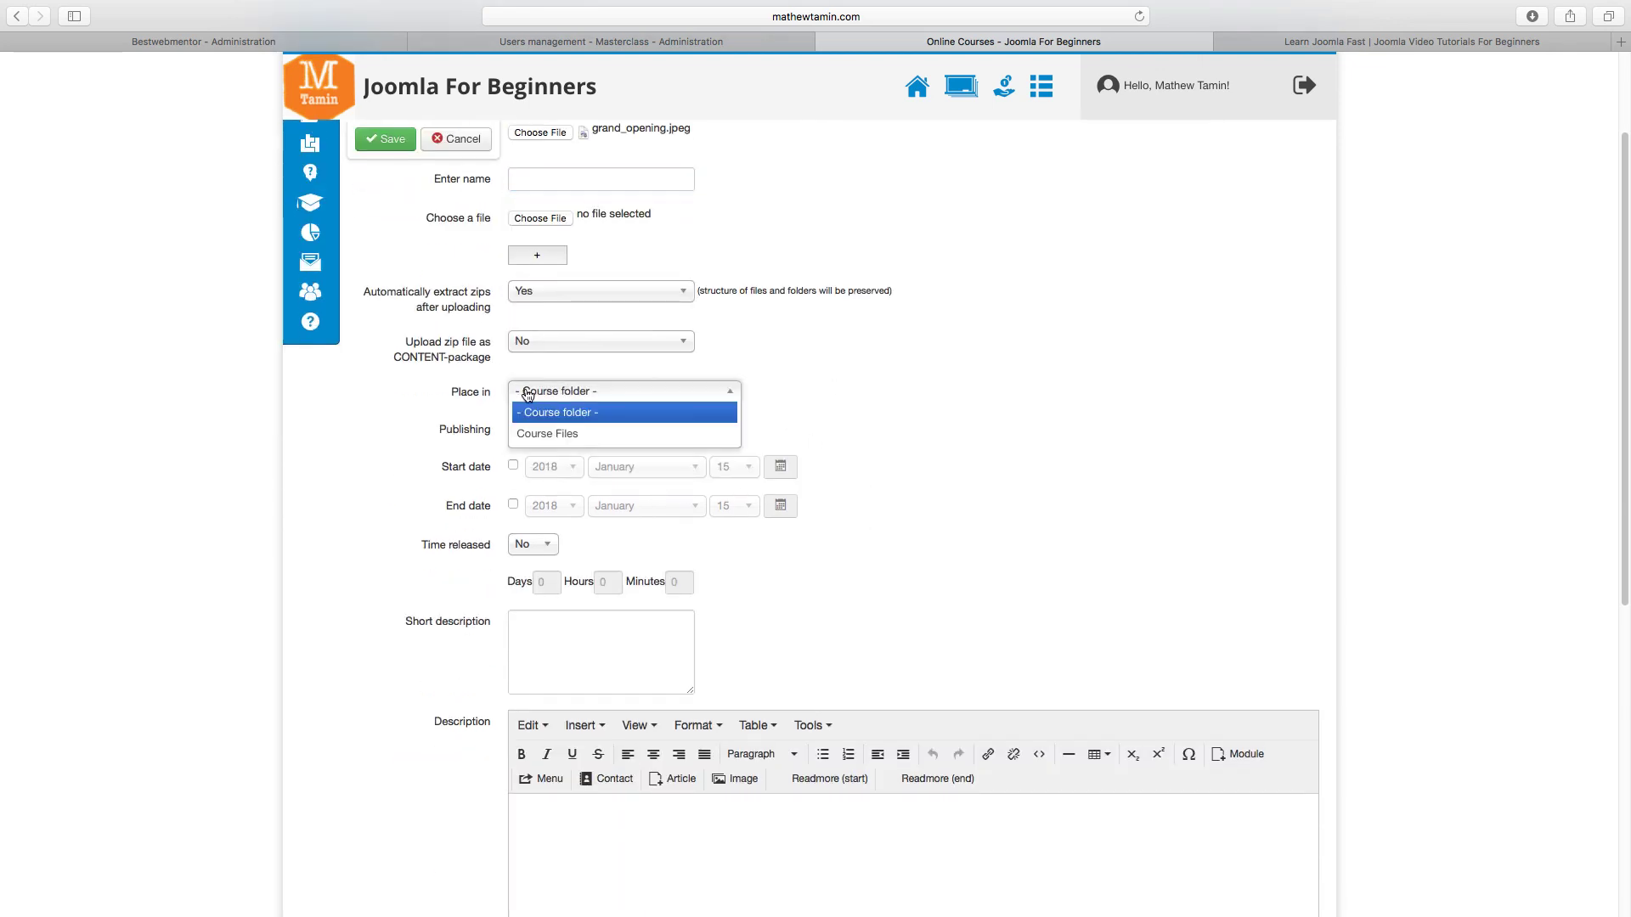
click(564, 435)
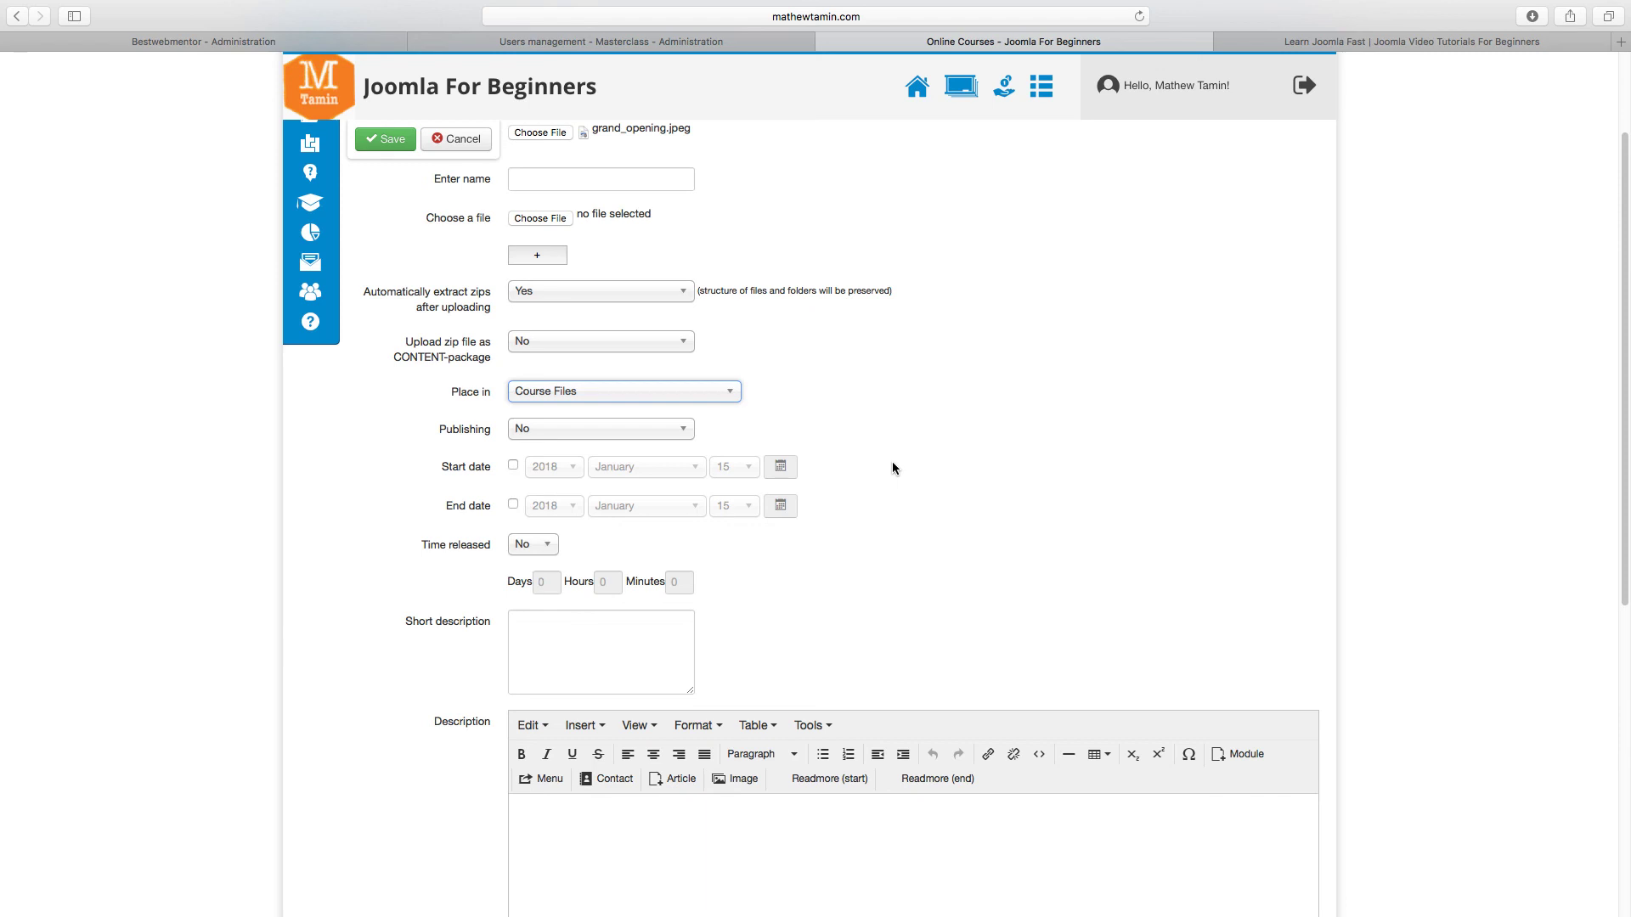
click(520, 427)
click(534, 449)
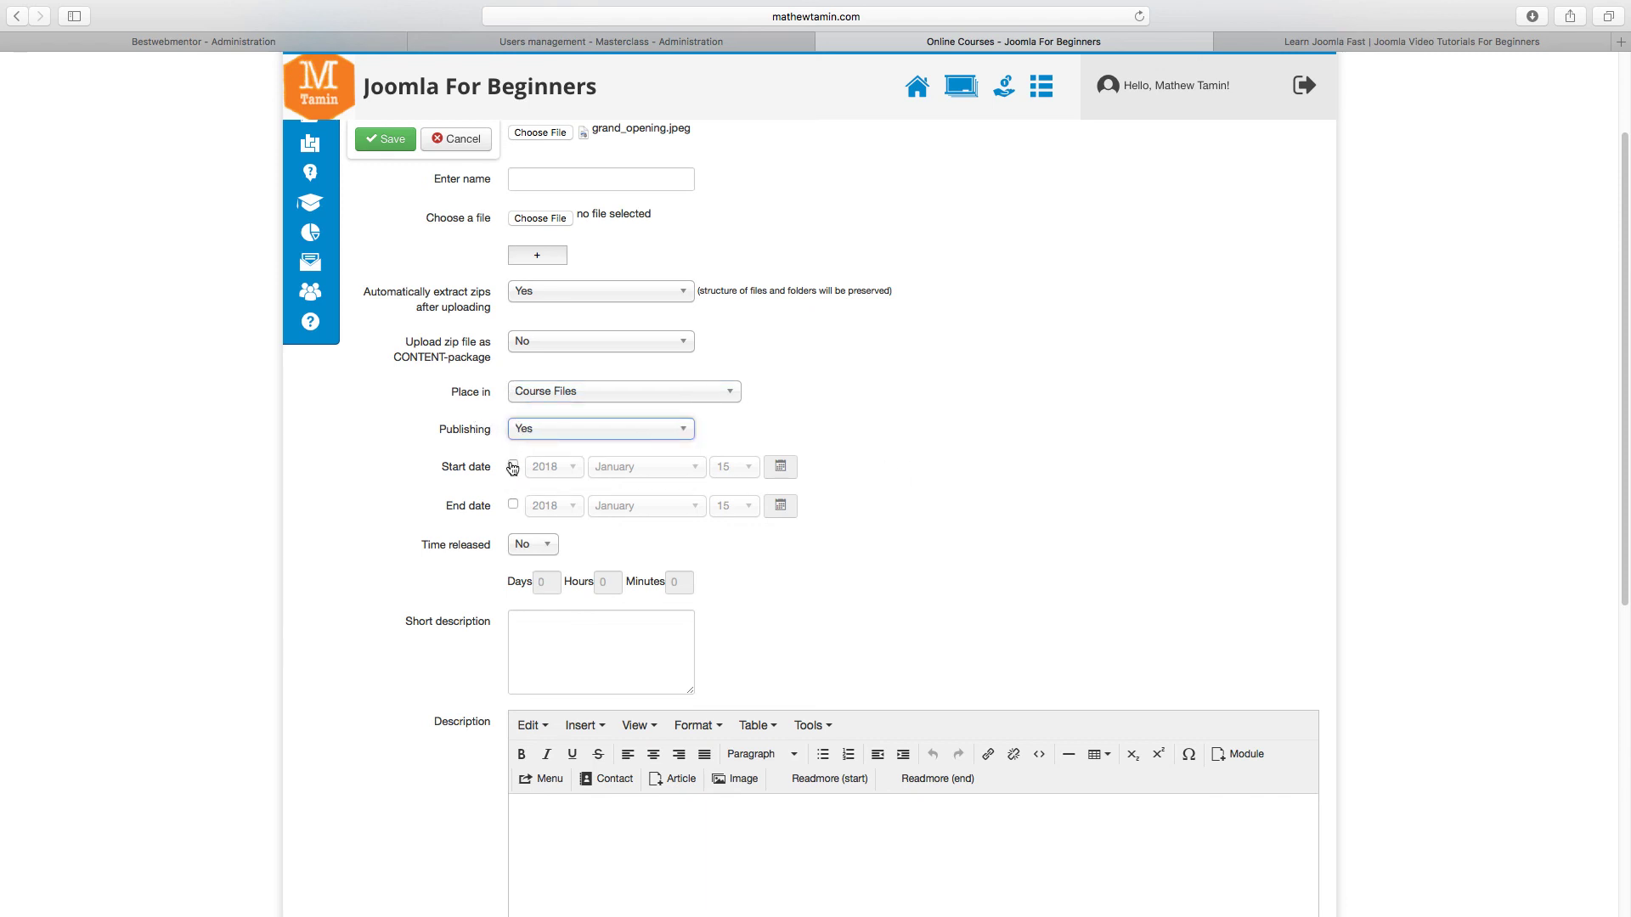
- Choose IMG_2404.JPG as the file for the second document entry
scroll(519, 493, down, 1)
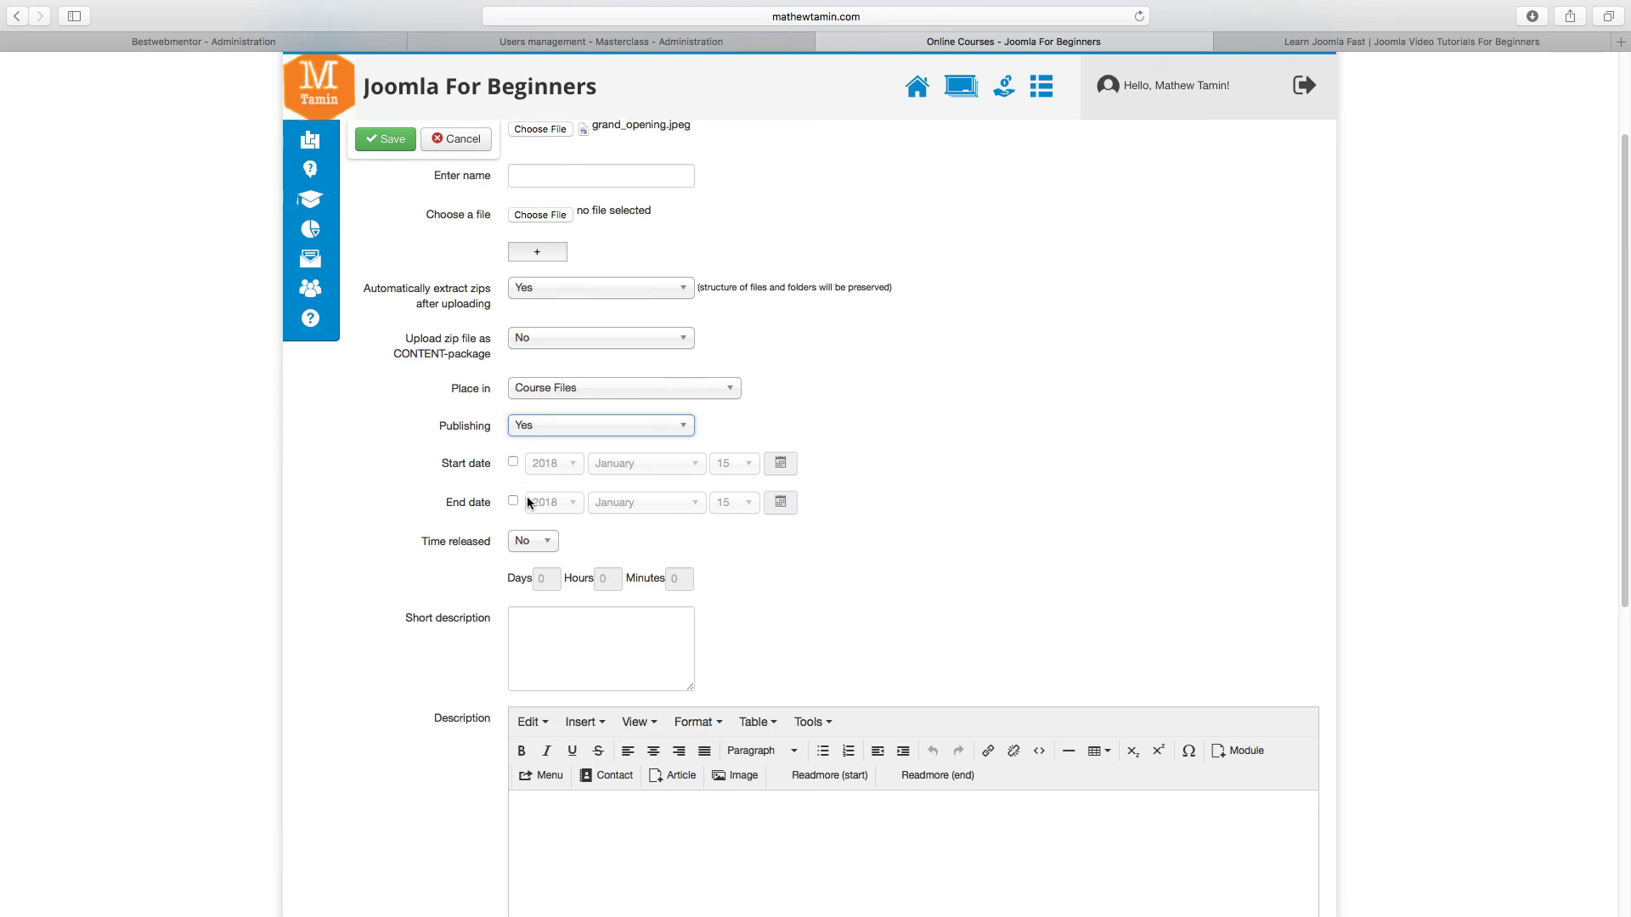
scroll(514, 491, down, 3)
scroll(497, 446, down, 7)
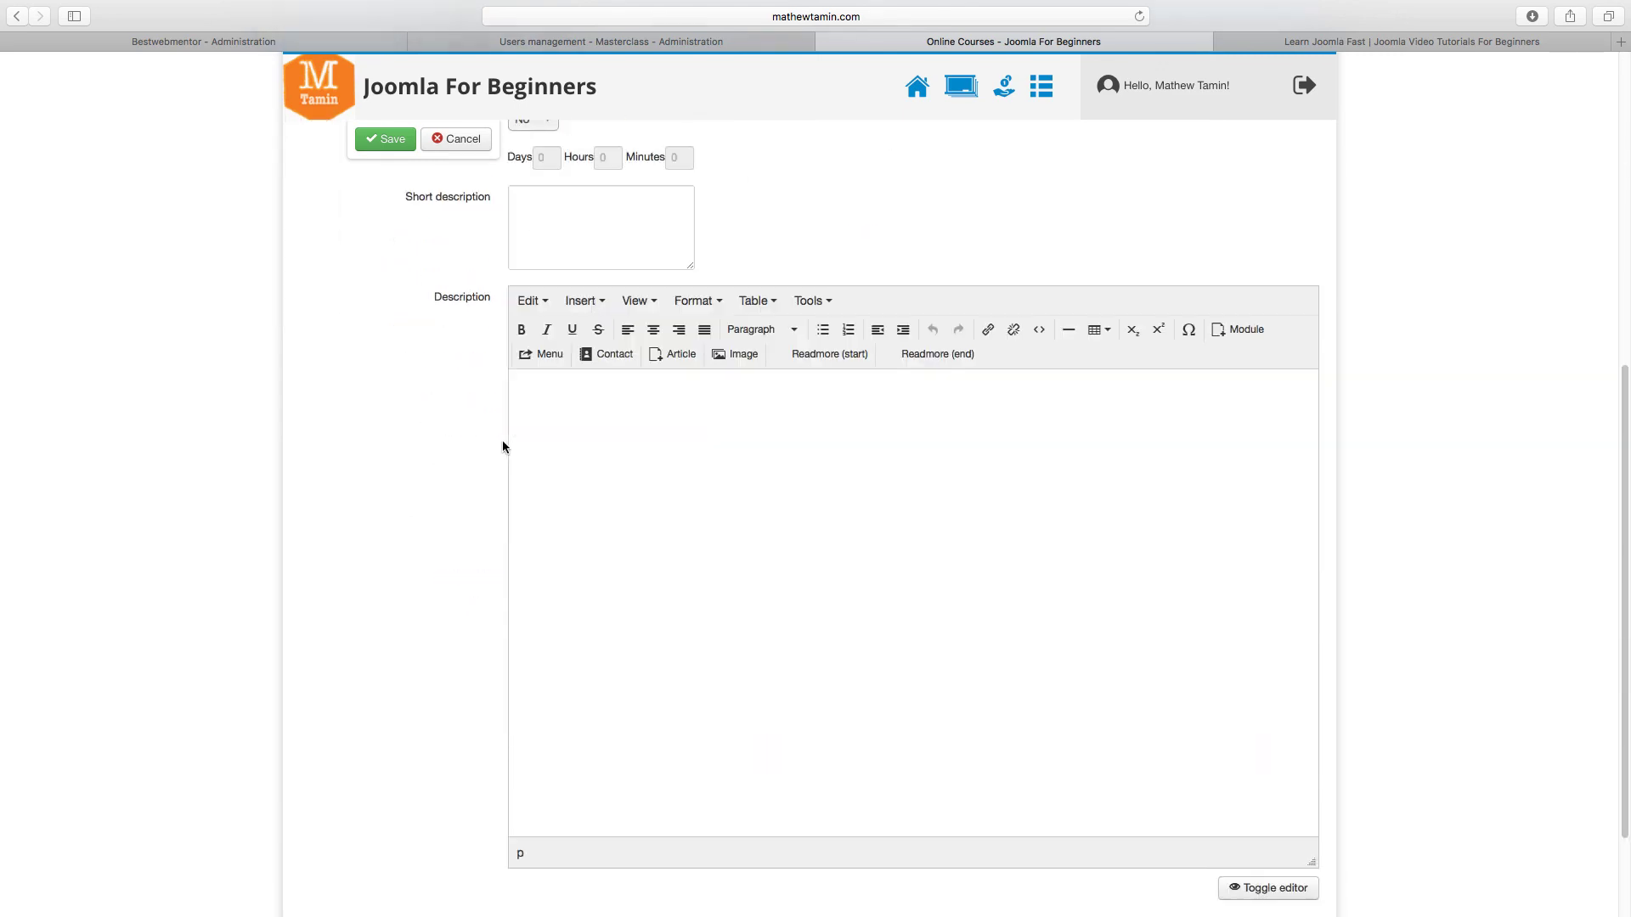
scroll(699, 444, up, 14)
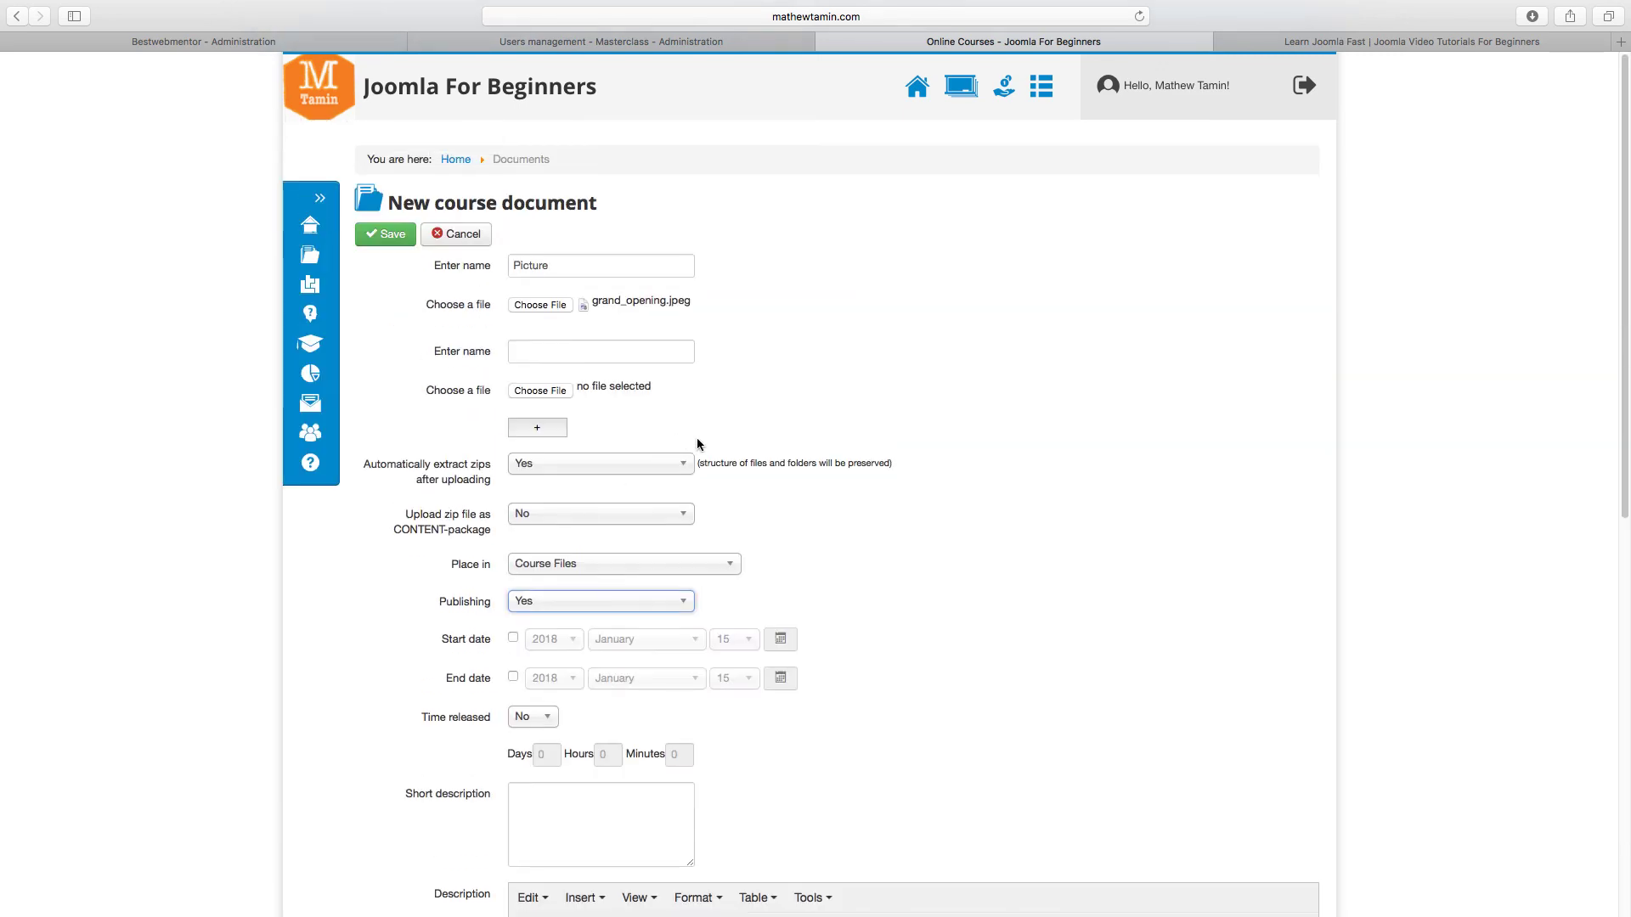
click(540, 390)
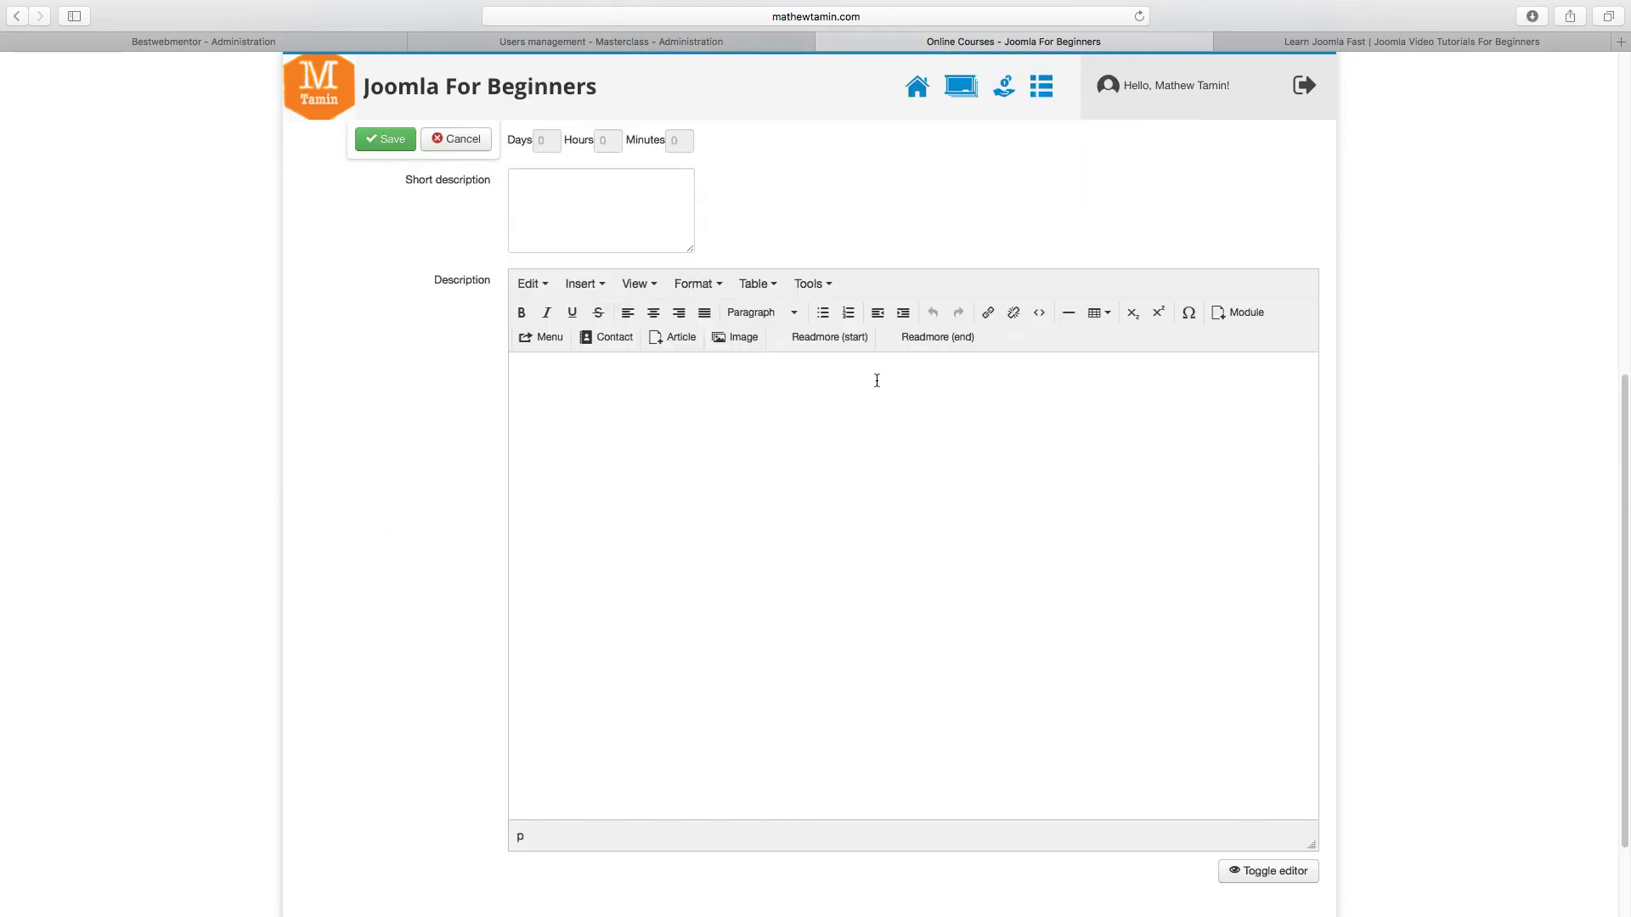
- Enter "Put your description" as the description and "Short description" as the short description, and save the documents
scroll(876, 380, up, 4)
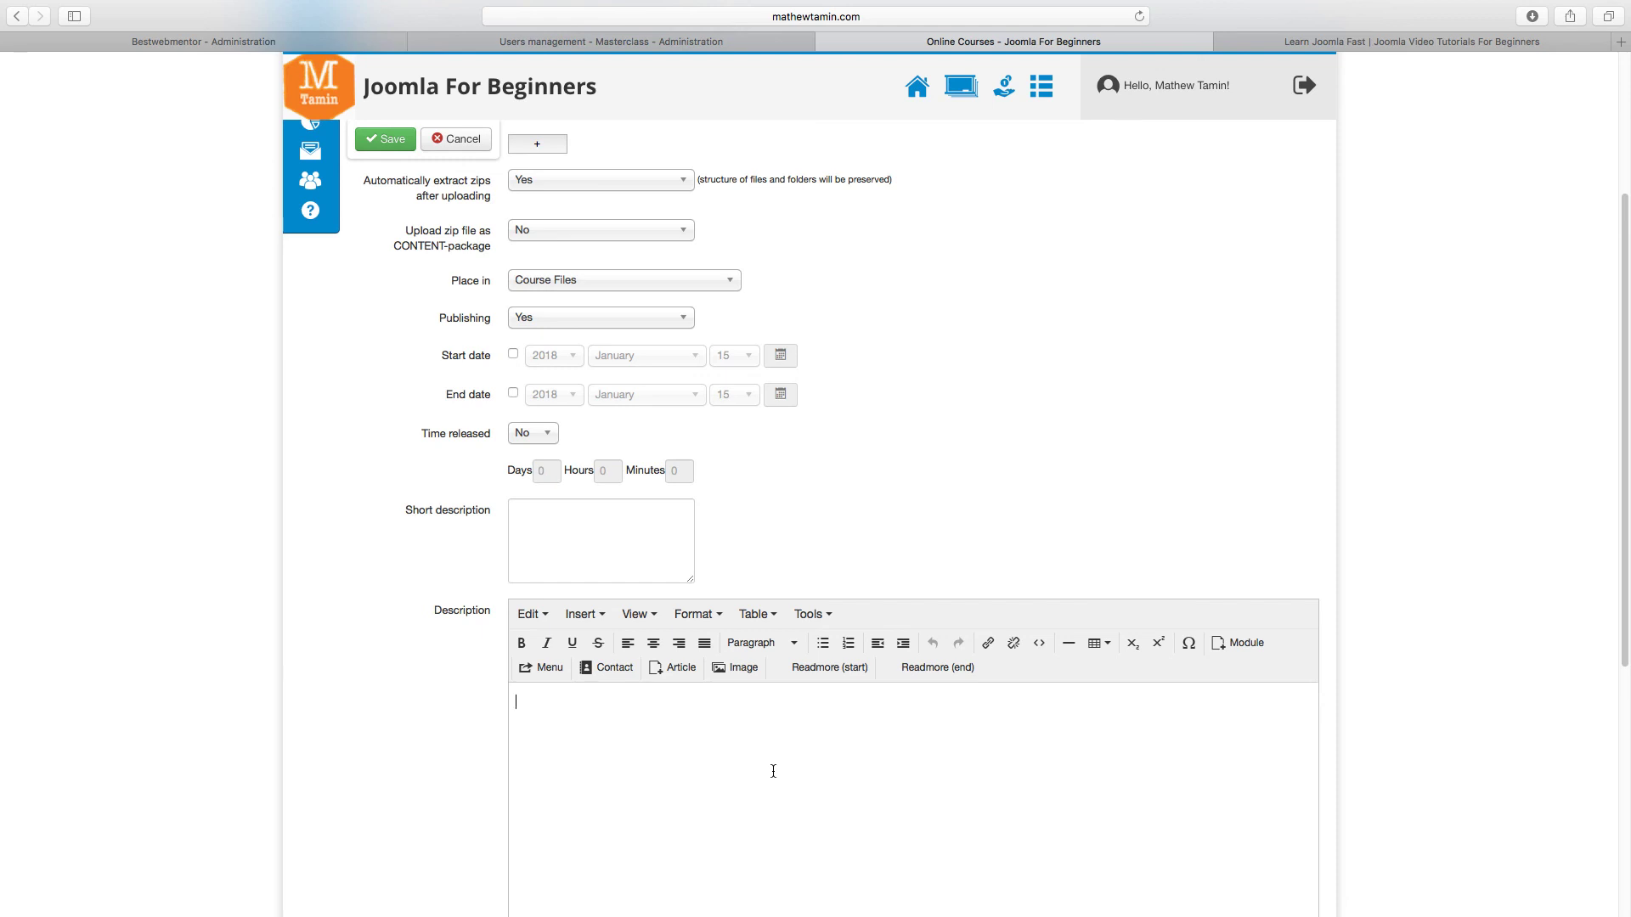
text(Put your description)
click(676, 526)
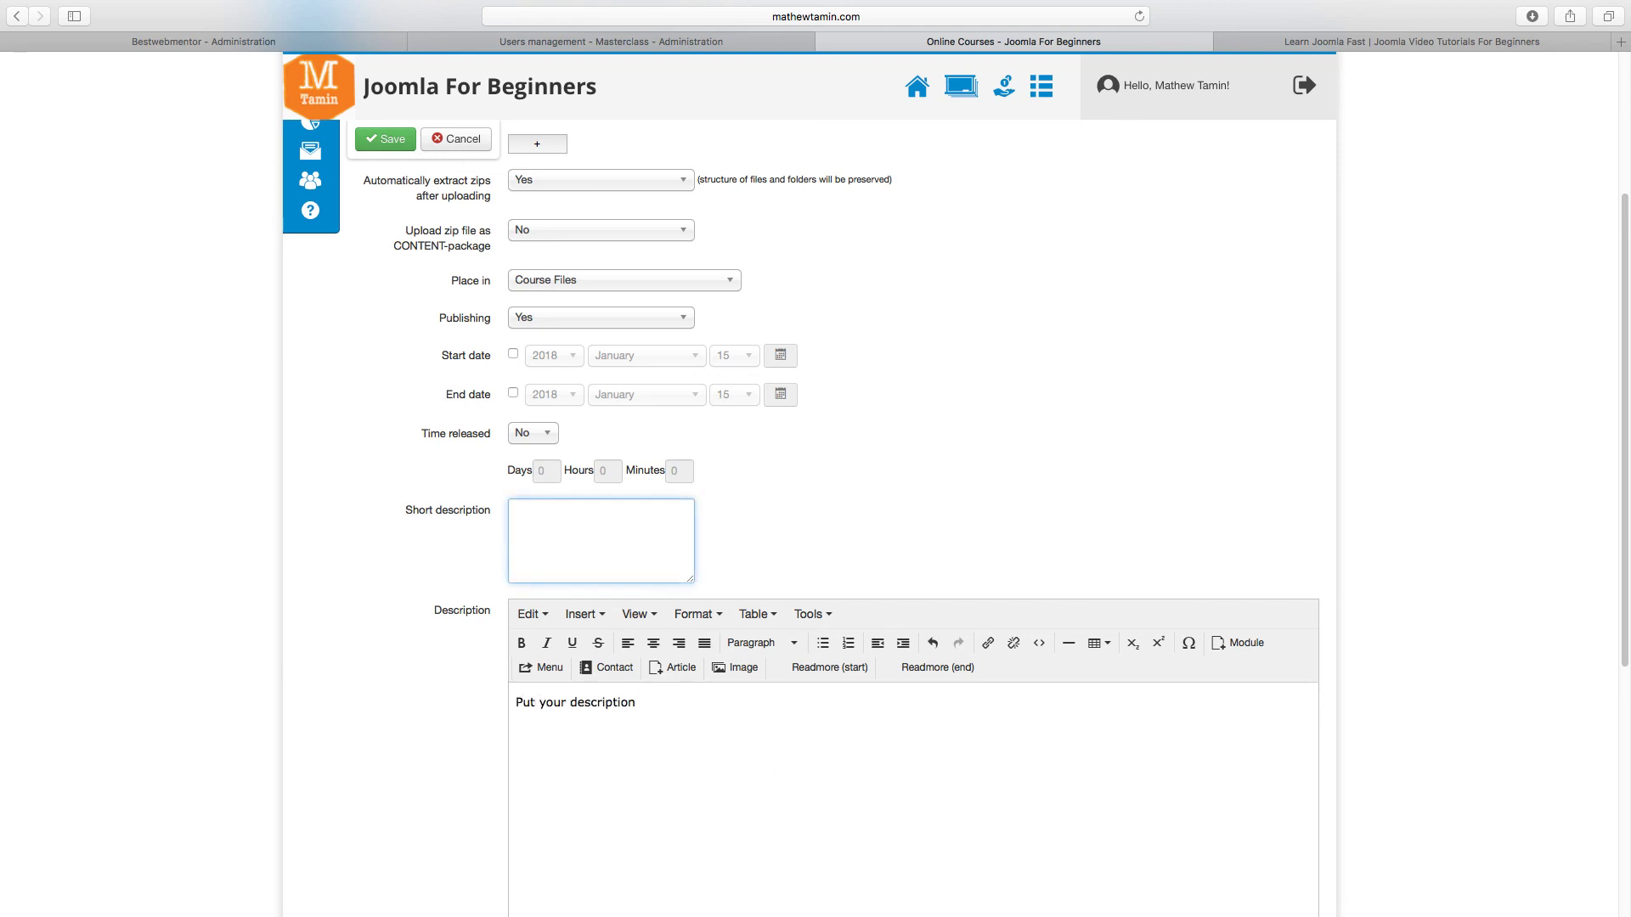
text(Short description)
scroll(669, 515, up, 5)
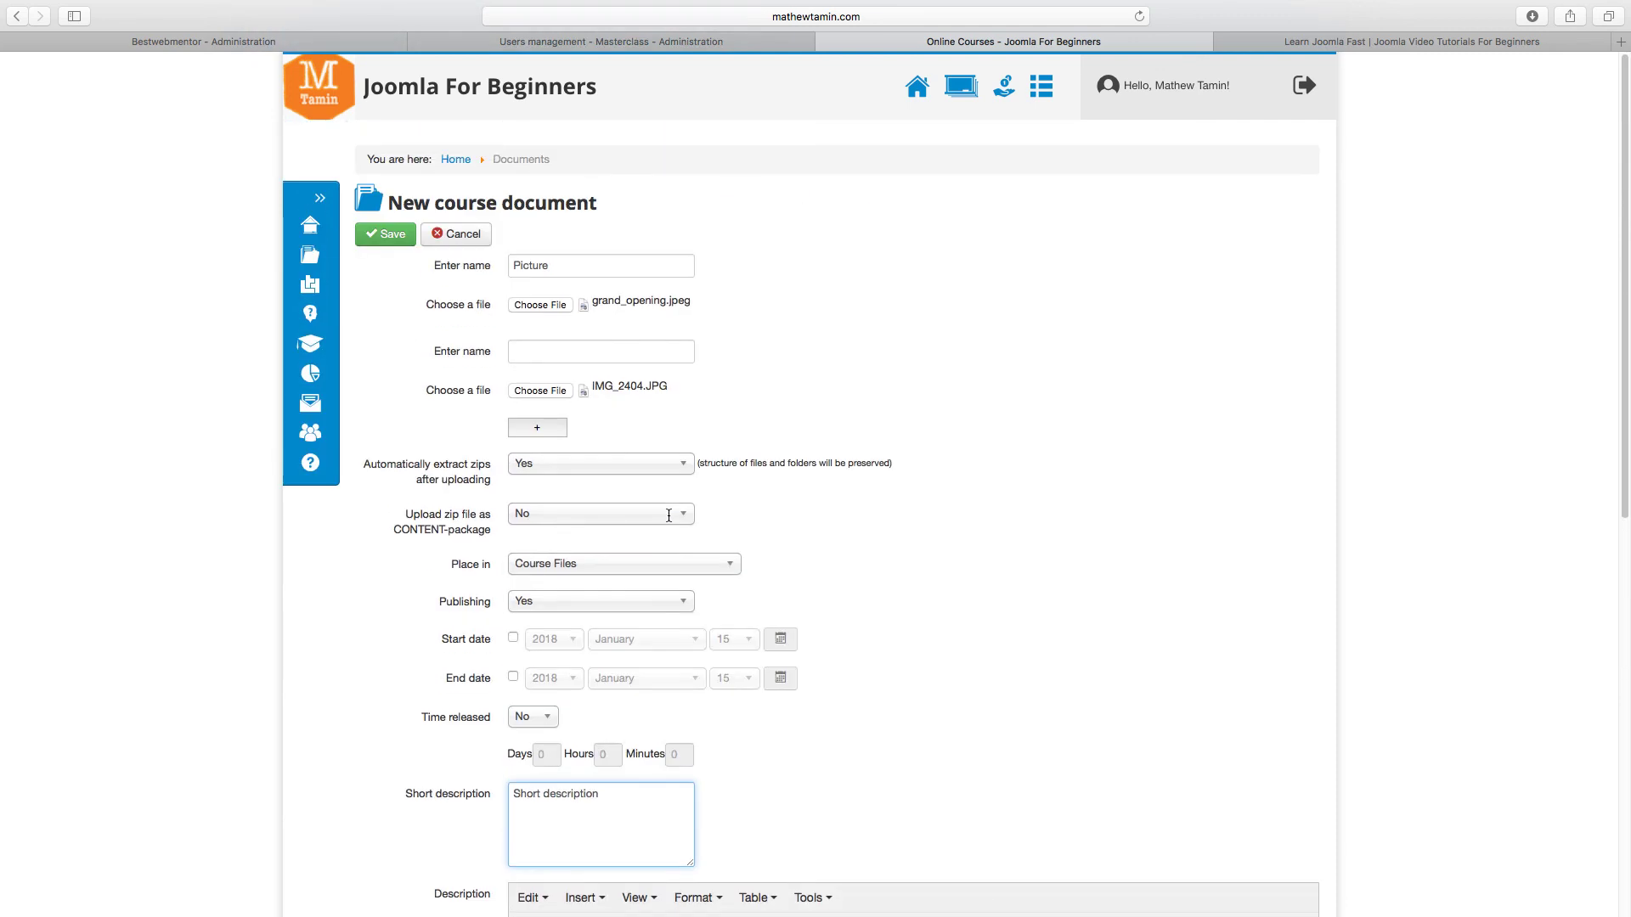
click(384, 233)
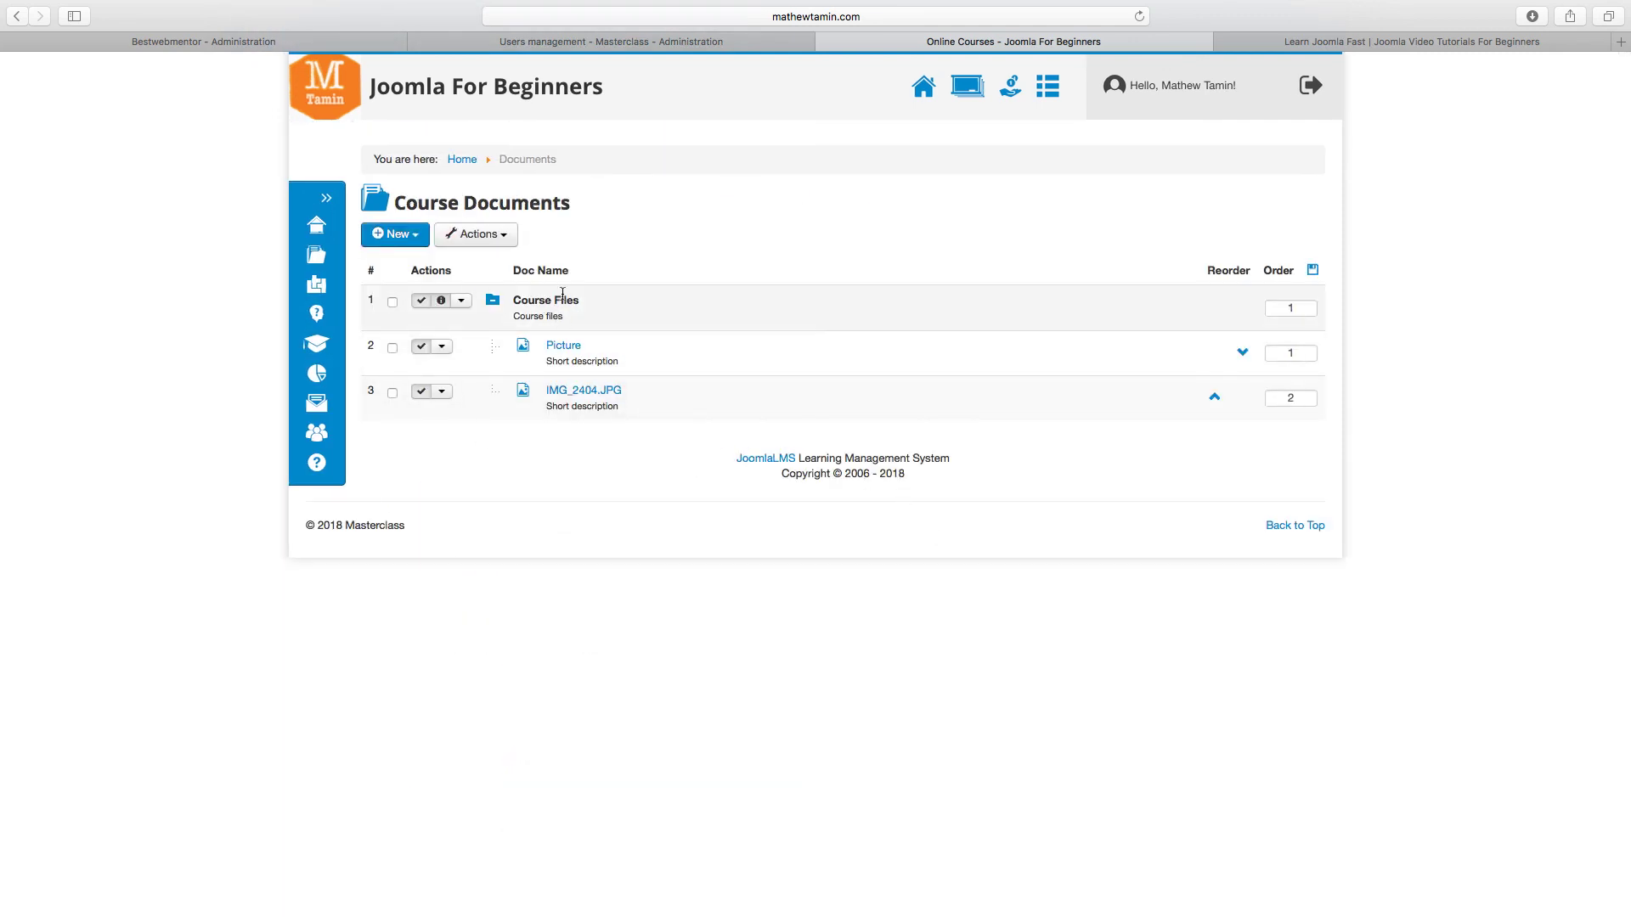